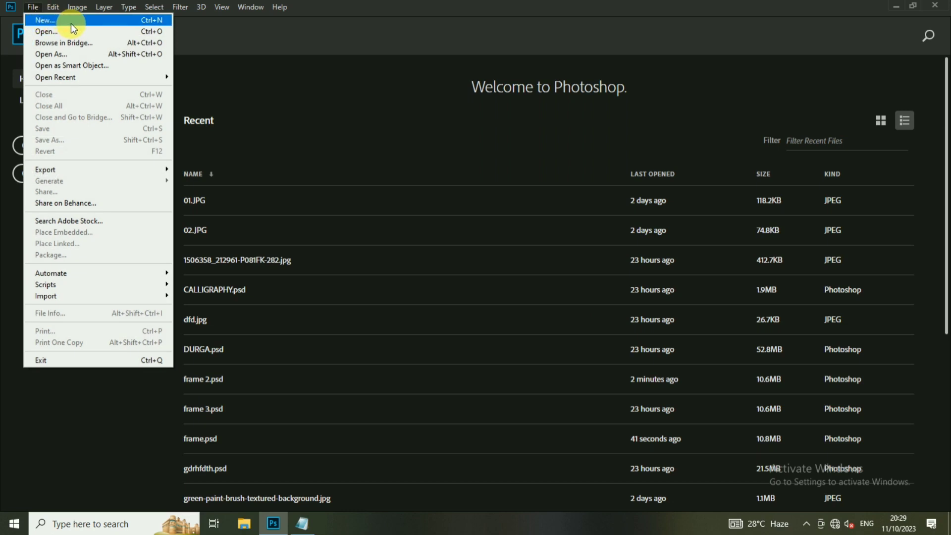
- Create an 8 in wide by 2 in high, 300 ppi document with a white background
left_click(71, 23)
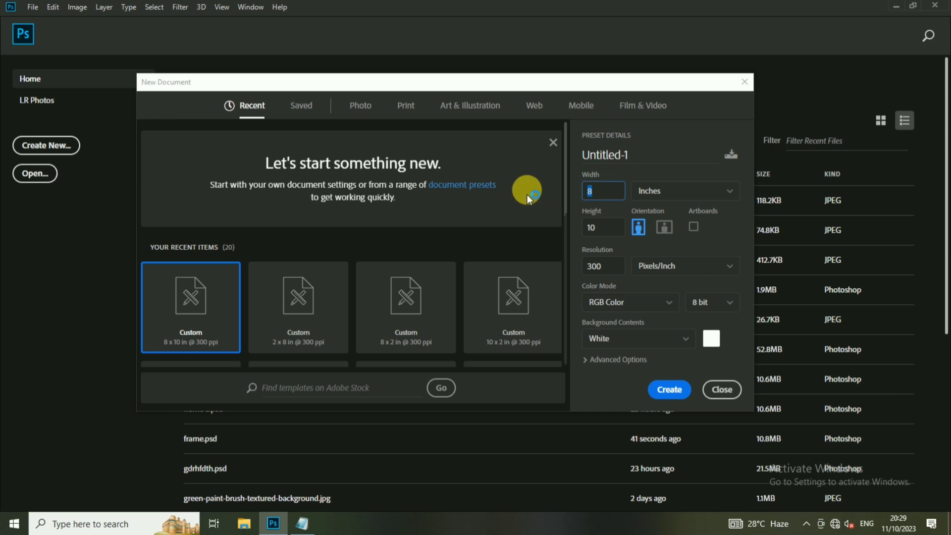
key("Tab")
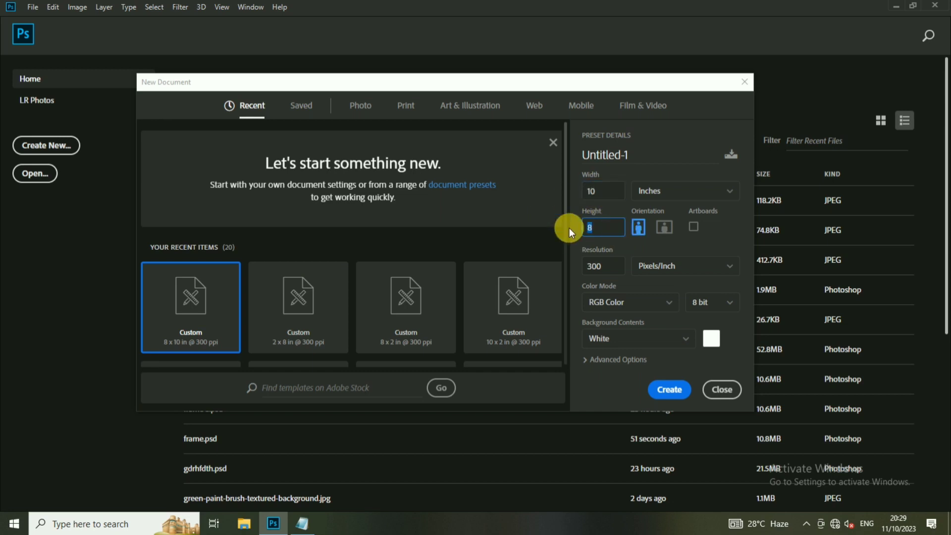
key("shift+Tab")
type("8")
key("Tab")
type("2")
key("Tab")
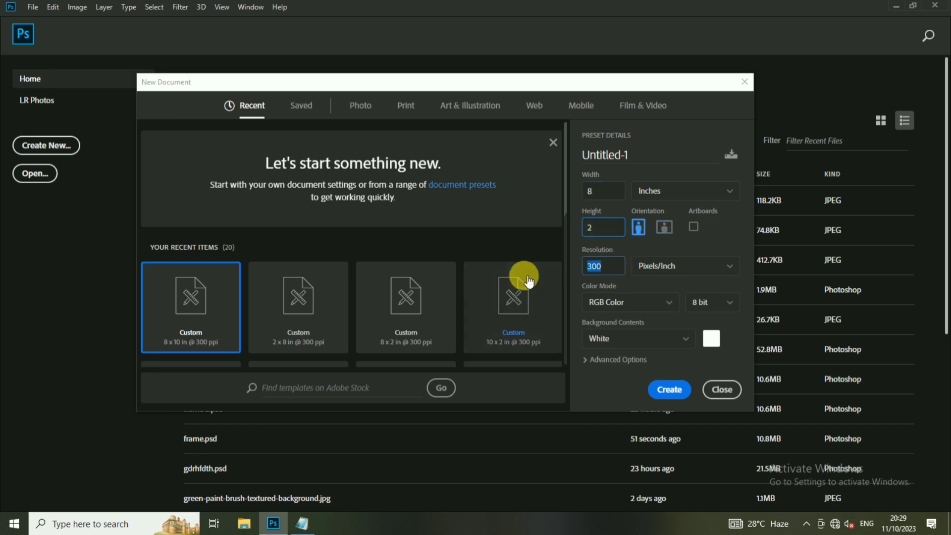
left_click(683, 394)
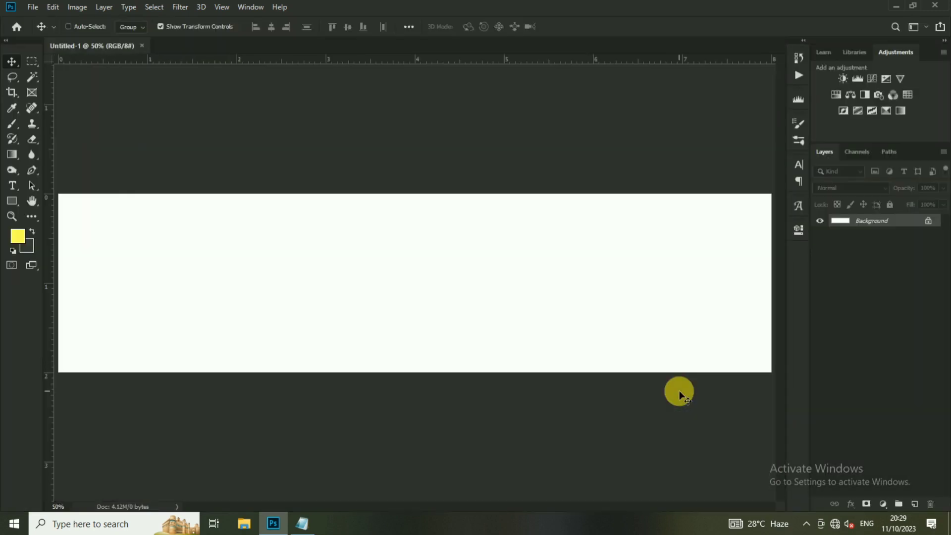
- In the Open dialog, browse to the Navratri Utsav 2023 > Navratri Utsav Material folder
left_click(37, 8)
left_click(46, 29)
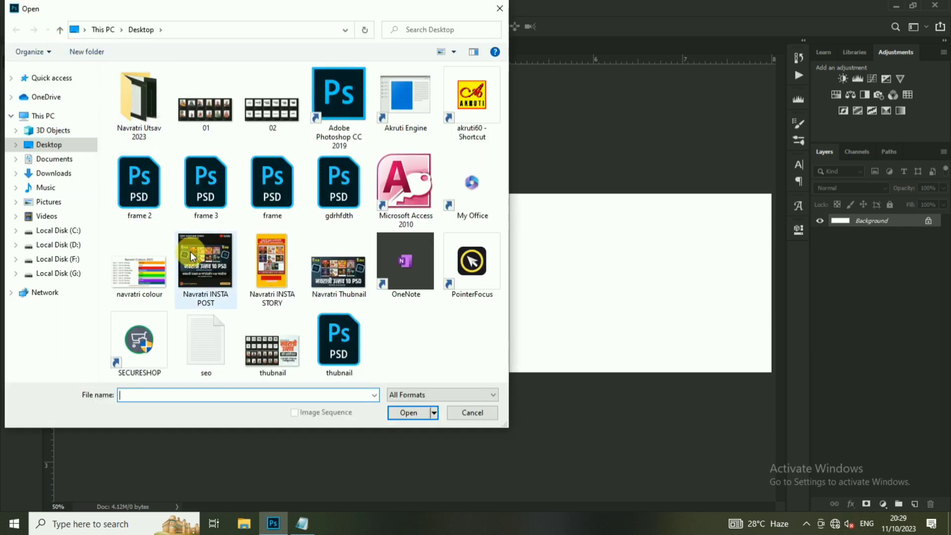
left_click(65, 258)
double_click(157, 114)
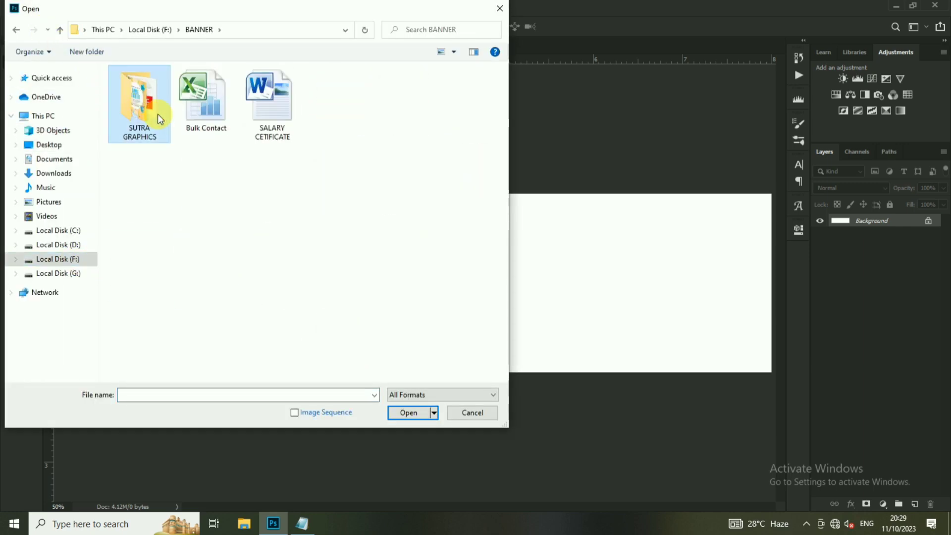
double_click(158, 114)
left_click(50, 144)
double_click(142, 102)
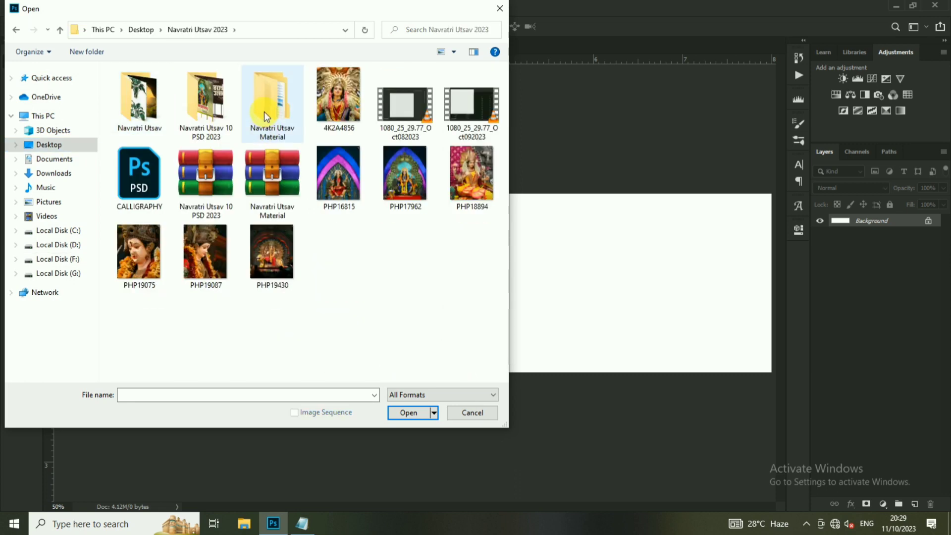
double_click(206, 101)
key("alt+Left")
double_click(277, 107)
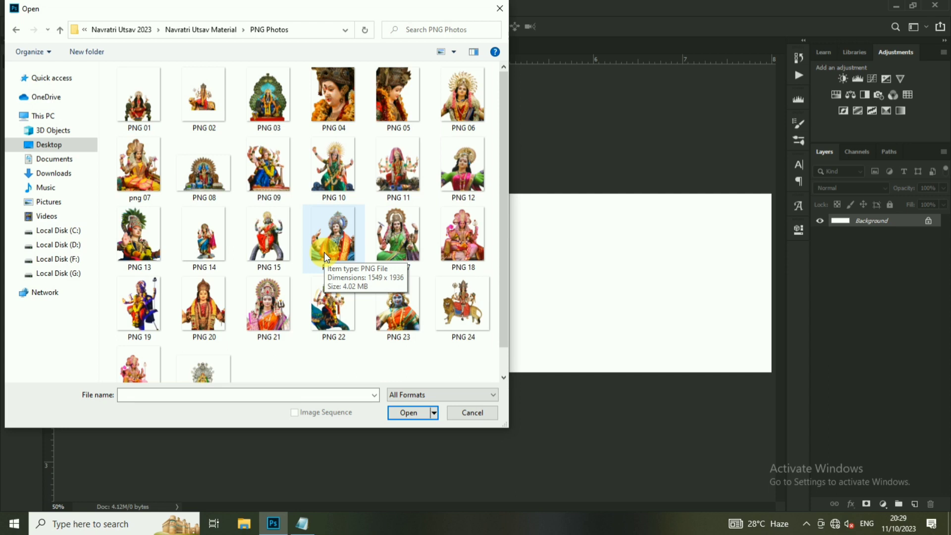
- Select PNG 05 and PNG 04 together and open them
scroll(324, 256, "down", 1)
scroll(324, 260, "up", 1)
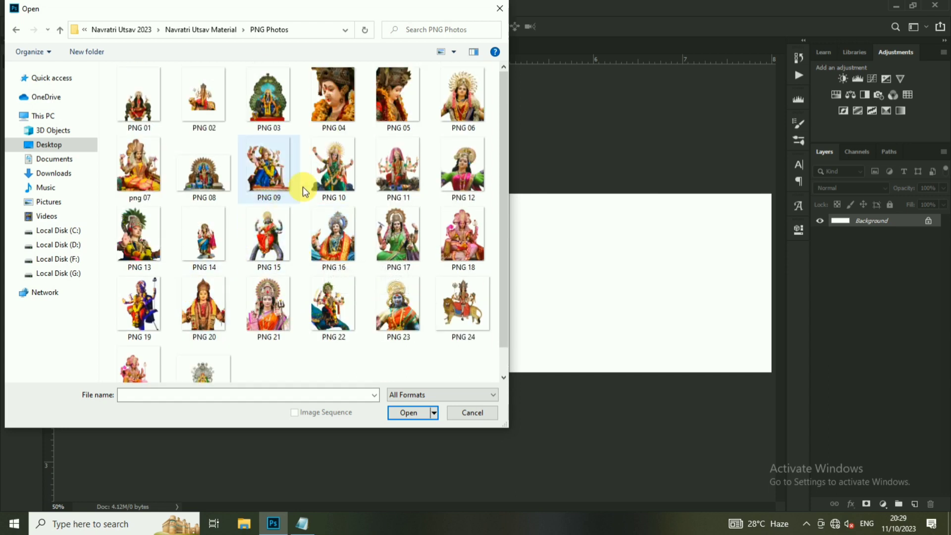
left_click(396, 96)
left_click(346, 104, "ctrl")
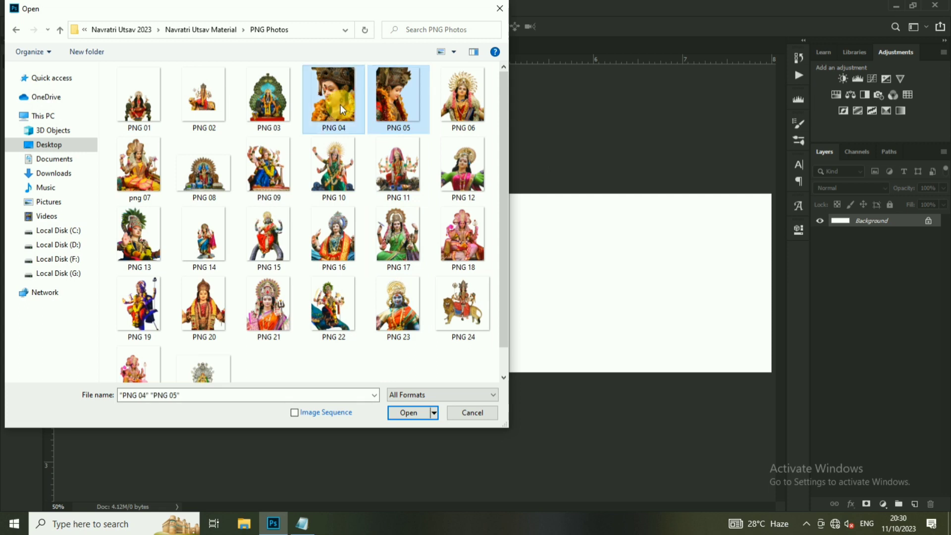
key("Return")
- Copy the PNG 05 goddess into the banner, scaled to banner height at the left edge, then close PNG 05
left_click_drag(429, 210, 389, 255)
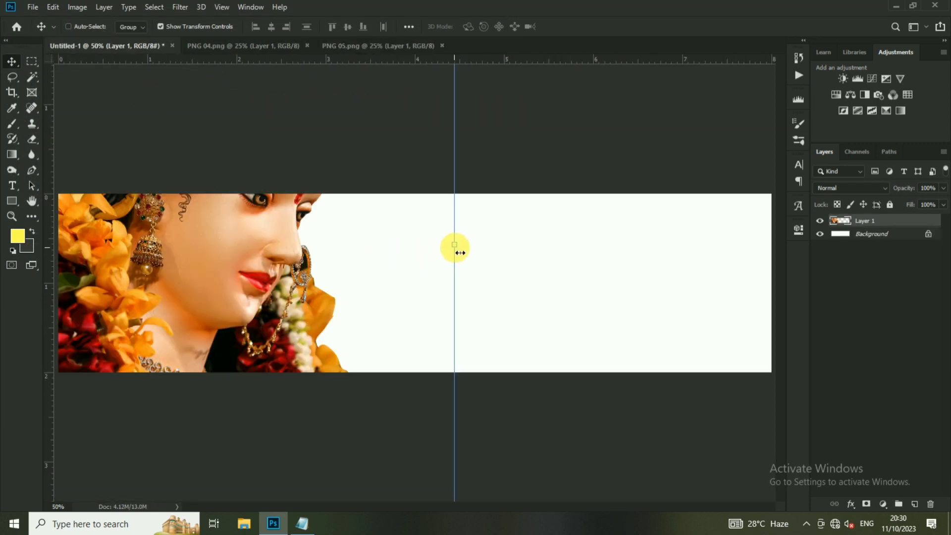
mouse_move(455, 248)
left_mouse_down()
mouse_move(256, 219)
mouse_move(162, 229)
left_mouse_up()
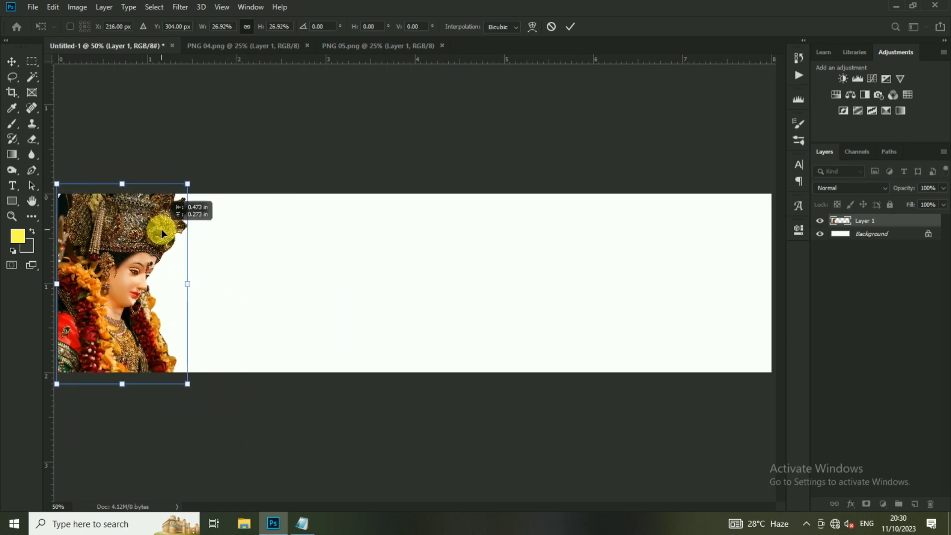
left_click_drag(182, 236, 176, 237)
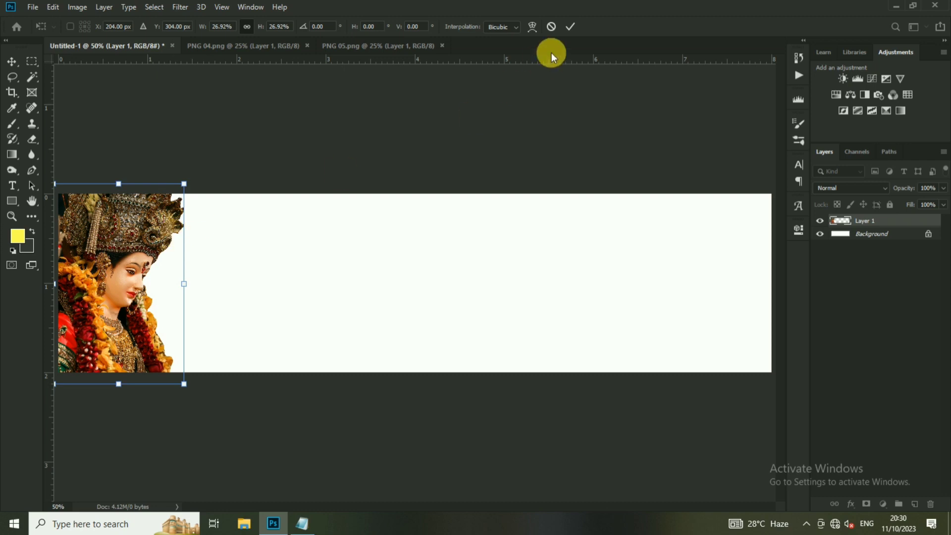
key("Return")
left_click(362, 46)
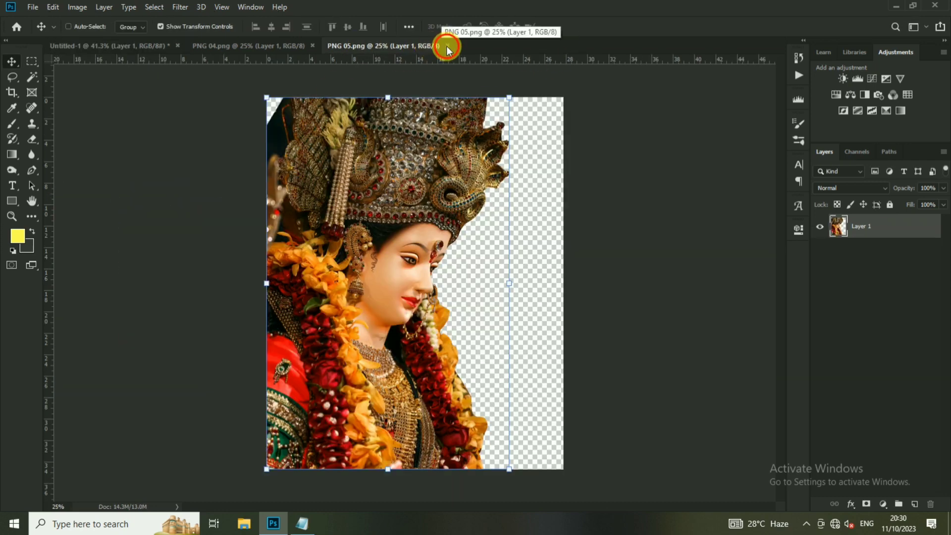
left_click(447, 46)
- Add PNG 04 flipped horizontally, shrunk, and tucked behind the first goddess at the left end
left_click(294, 45)
mouse_move(340, 208)
left_mouse_down()
mouse_move(262, 198)
mouse_move(270, 205)
left_mouse_up()
key("ctrl+t")
right_click(550, 242)
left_click(585, 399)
left_click_drag(532, 265, 370, 275)
left_click(570, 26)
left_click_drag(341, 218, 263, 235)
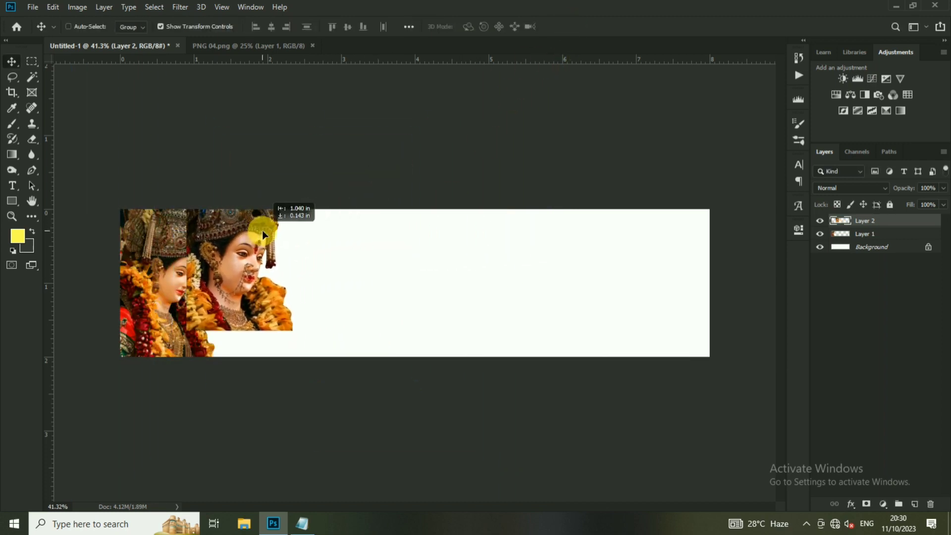
left_click_drag(865, 221, 865, 241)
left_click_drag(282, 195, 275, 204)
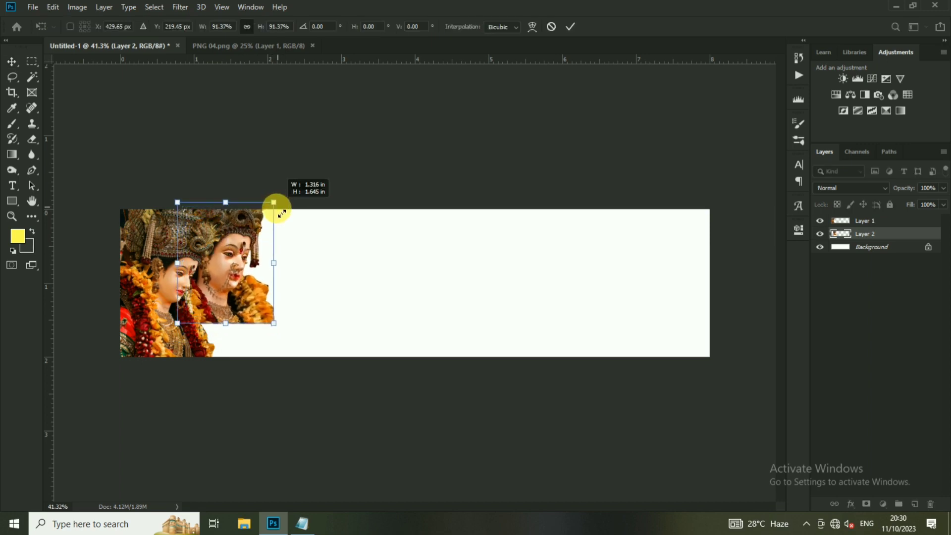
key("Return")
- Zoom the banner to 50% and select the back goddess layer for erasing
key("ctrl+plus")
scroll(377, 235, "down", 1)
left_click(181, 239, "ctrl")
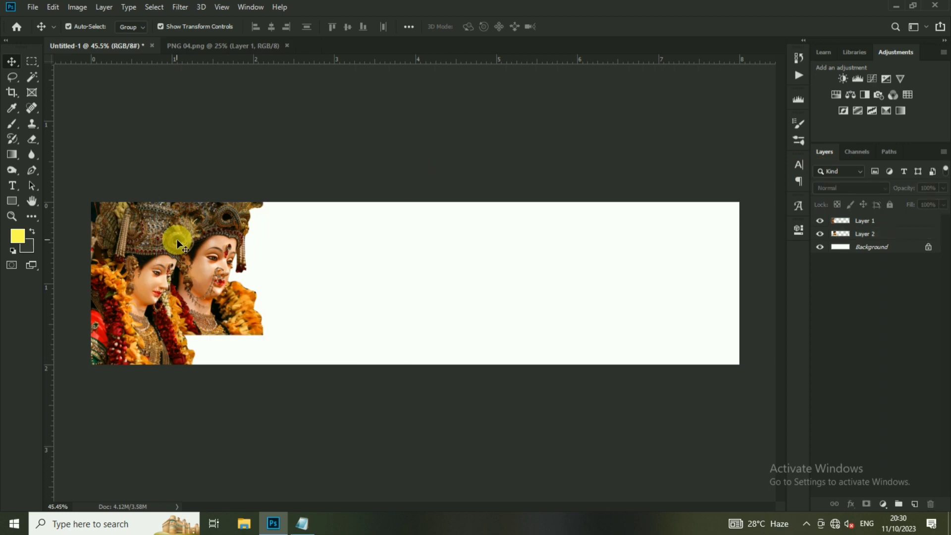
left_click(246, 219, "ctrl")
left_click(31, 141)
- Erase the back goddess's lower edge, then slightly enlarge both goddess layers together
mouse_move(307, 347)
left_mouse_down()
mouse_move(174, 371)
mouse_move(335, 362)
left_mouse_up()
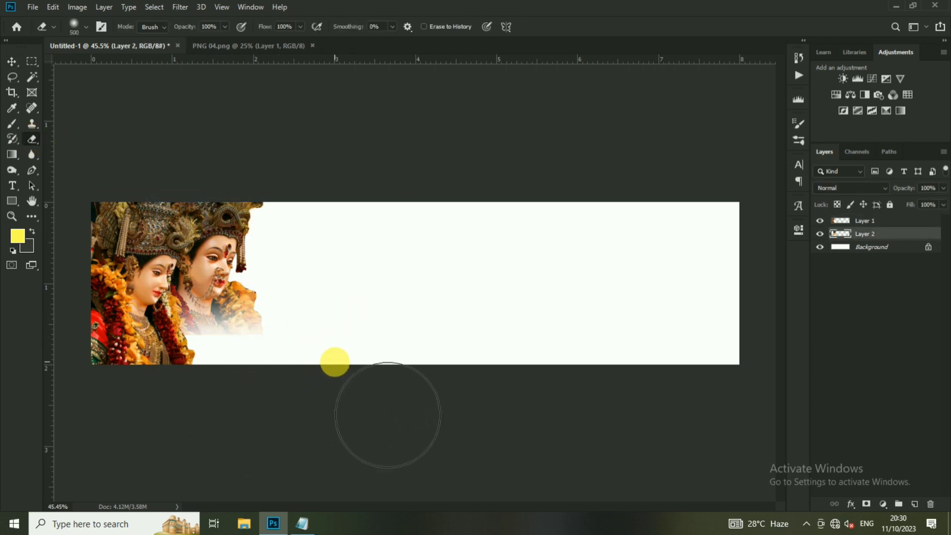
left_click(12, 61)
left_click(193, 244, "ctrl+shift")
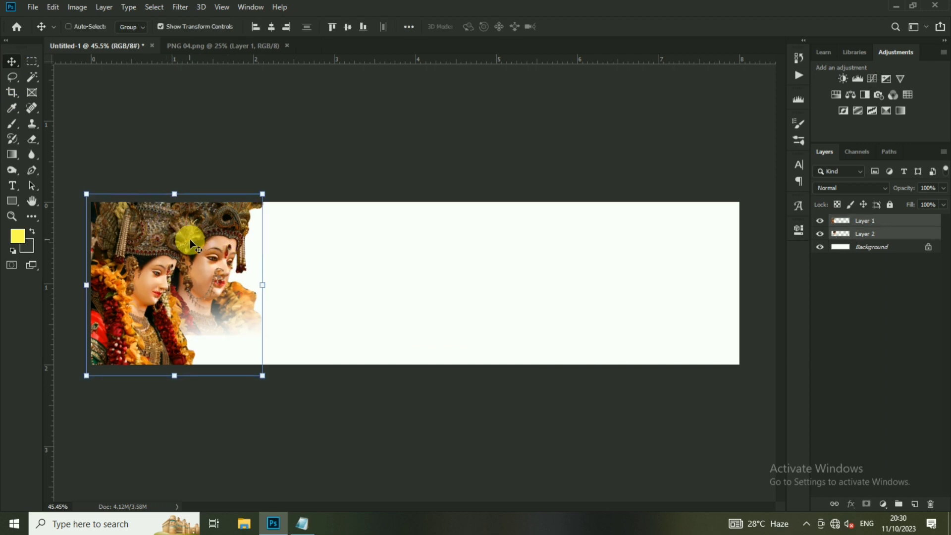
left_click(299, 193, "ctrl")
left_click(193, 238, "ctrl")
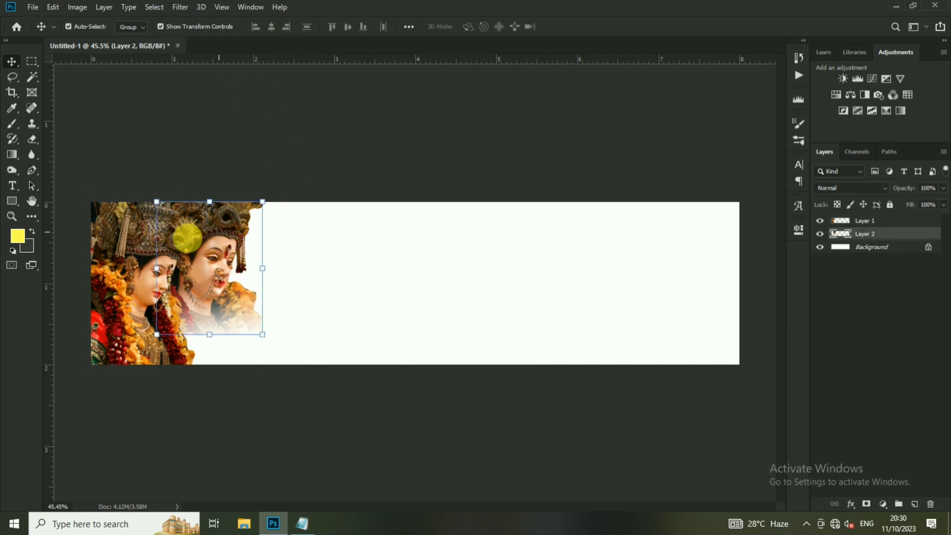
left_click_drag(263, 194, 263, 192)
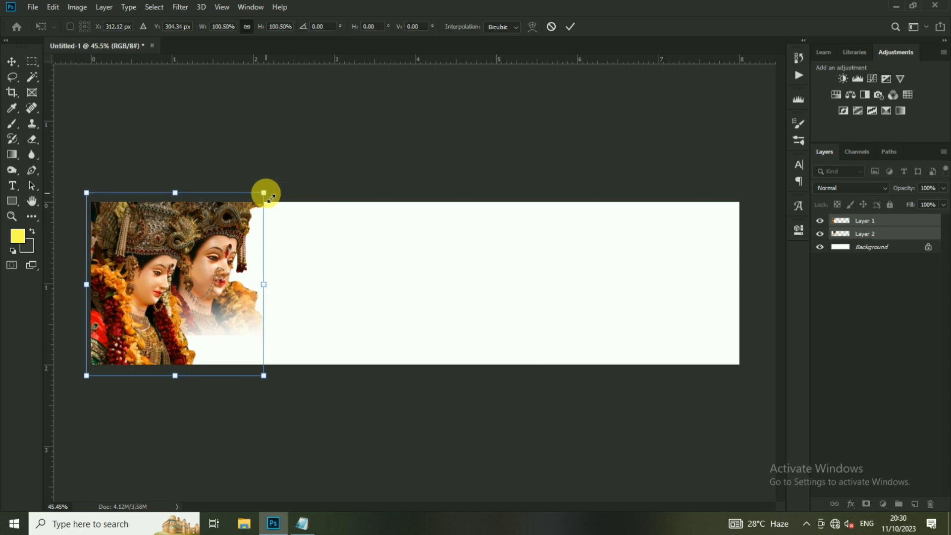
key("Return")
- Duplicate the goddess pair to the banner's right end, flipped horizontally against the right edge
left_click(328, 158, "ctrl")
left_click(194, 238, "ctrl")
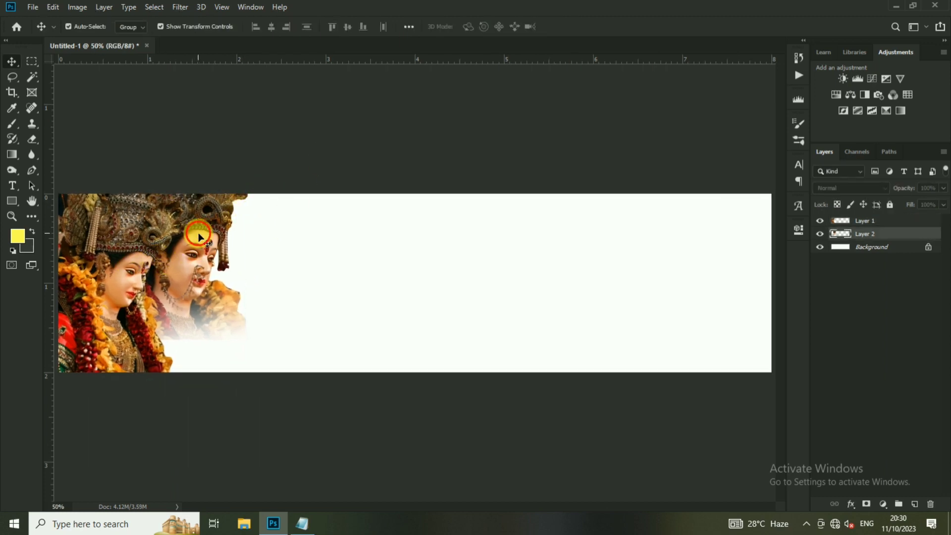
left_click(178, 250, "ctrl+shift")
left_click_drag(164, 253, 564, 251)
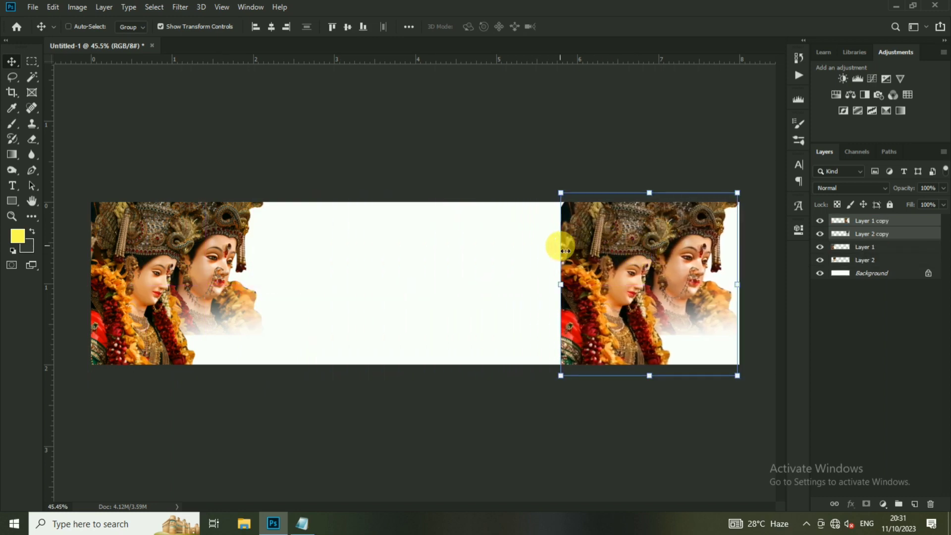
right_click(565, 251)
left_click(587, 391)
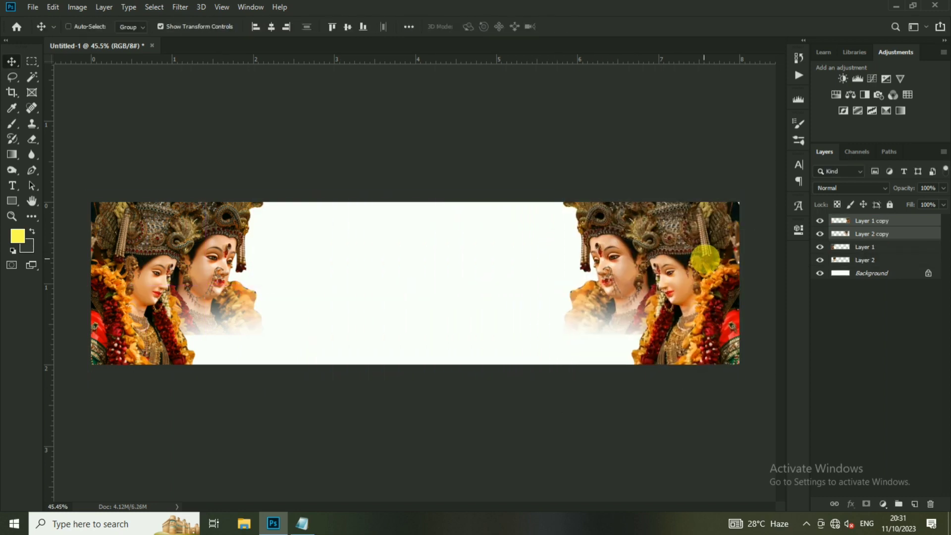
left_click_drag(704, 258, 700, 263)
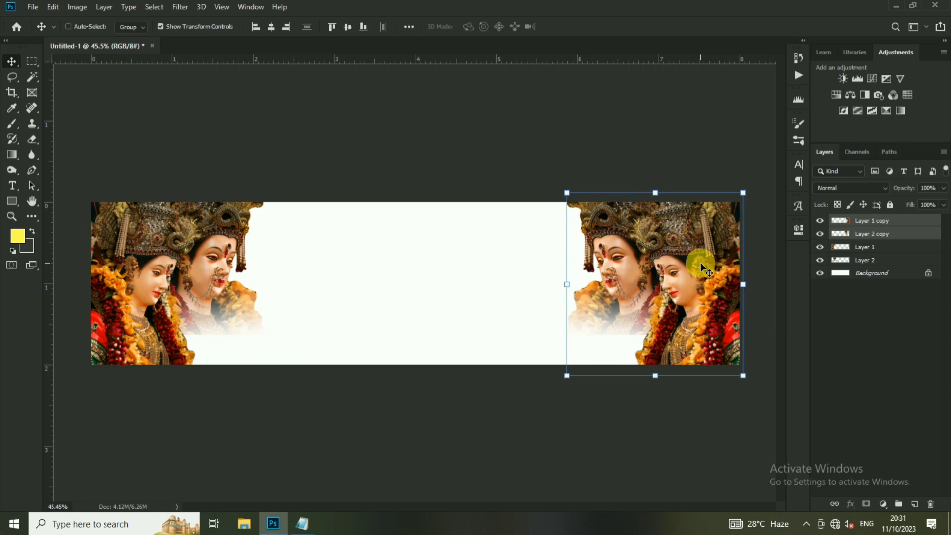
left_click(500, 179, "ctrl")
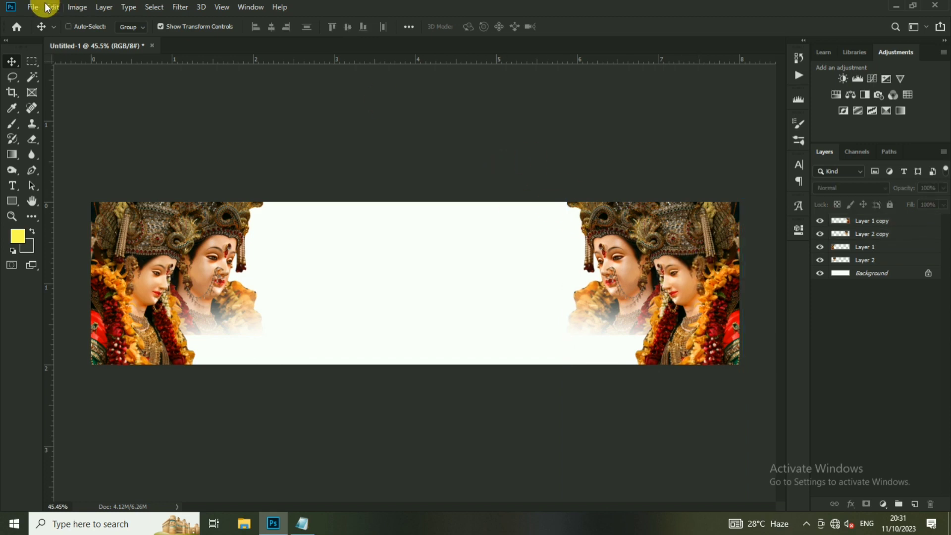
- Browse the Material, Background and Downloads folders in the Open dialog, then cancel it
left_click(33, 7)
left_click(42, 31)
left_click(228, 194)
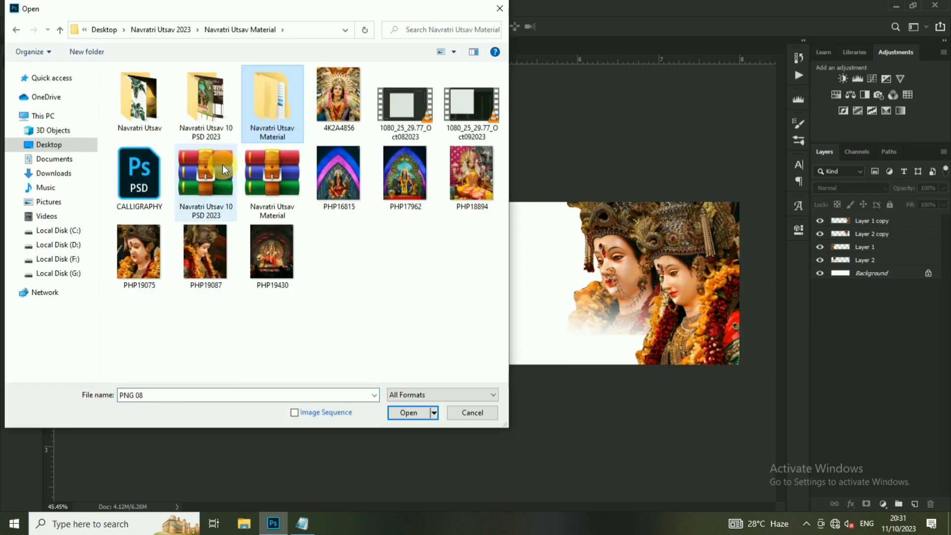
double_click(264, 114)
double_click(152, 109)
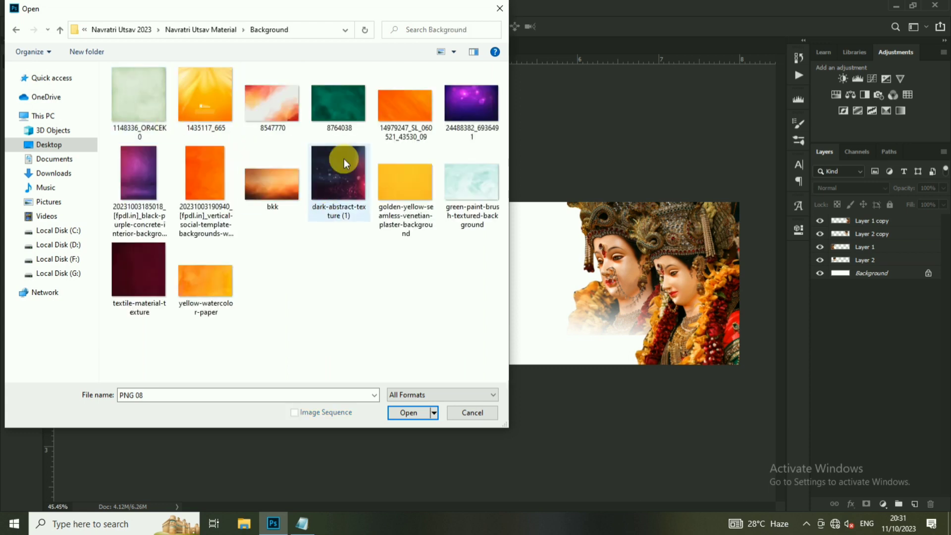
left_click(54, 173)
scroll(356, 266, "down", 5)
scroll(353, 254, "down", 3)
scroll(353, 254, "down", 3)
scroll(353, 254, "down", 3)
scroll(353, 248, "down", 3)
scroll(352, 248, "down", 2)
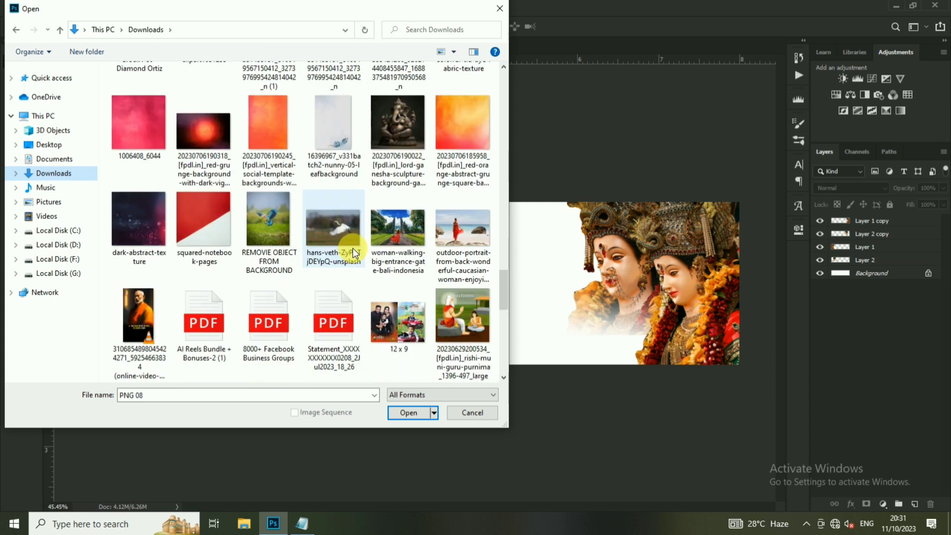
scroll(353, 248, "down", 3)
scroll(352, 248, "down", 3)
scroll(353, 248, "down", 2)
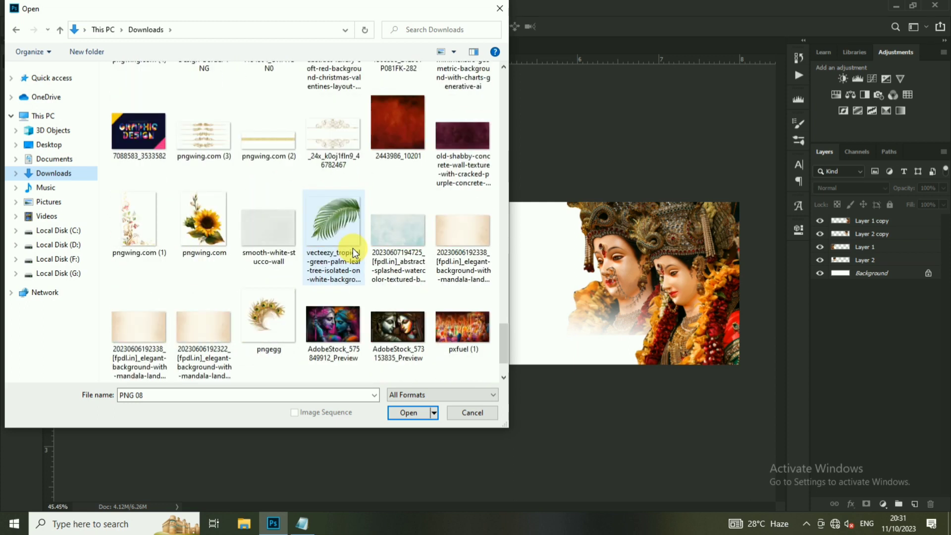
scroll(353, 248, "up", 5)
key("Escape")
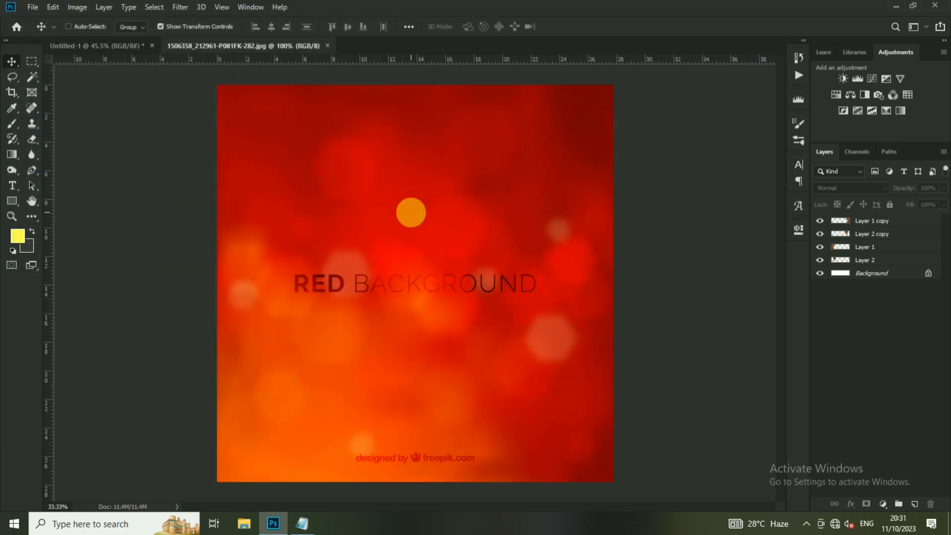
- Select the RED BACKGROUND lettering with a rectangular marquee and Content-Aware fill it away
left_click(30, 61)
left_click_drag(288, 267, 545, 311)
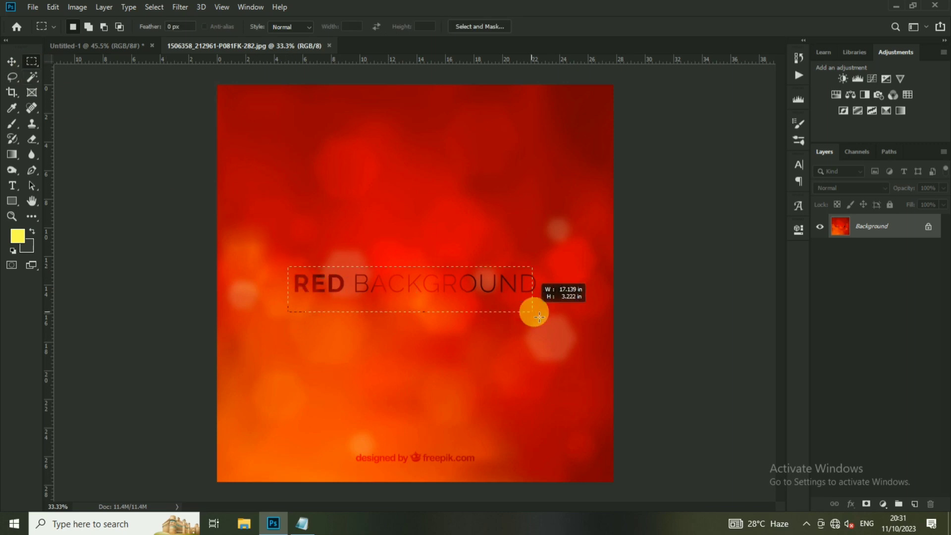
left_click(53, 6)
left_click(95, 198)
left_click(234, 140)
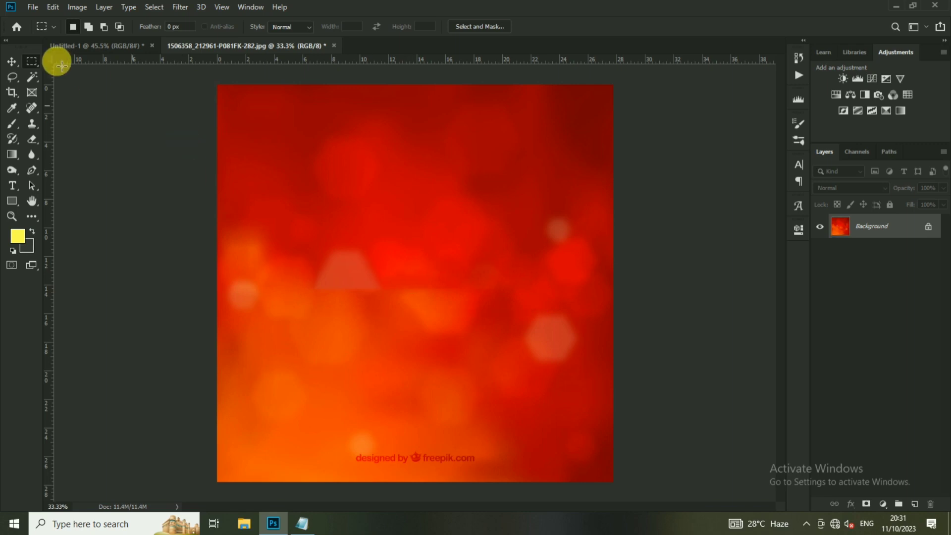
- Bring the red bokeh into the banner, stretched full width, just above the Background layer
left_click(12, 61)
mouse_move(322, 188)
left_mouse_down()
mouse_move(431, 260)
mouse_move(478, 360)
left_mouse_up()
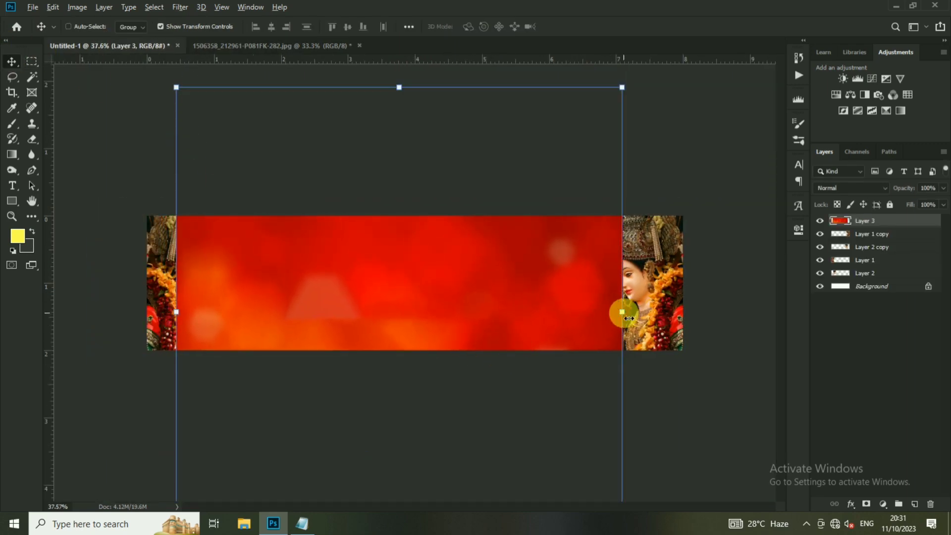
left_click_drag(625, 314, 707, 307)
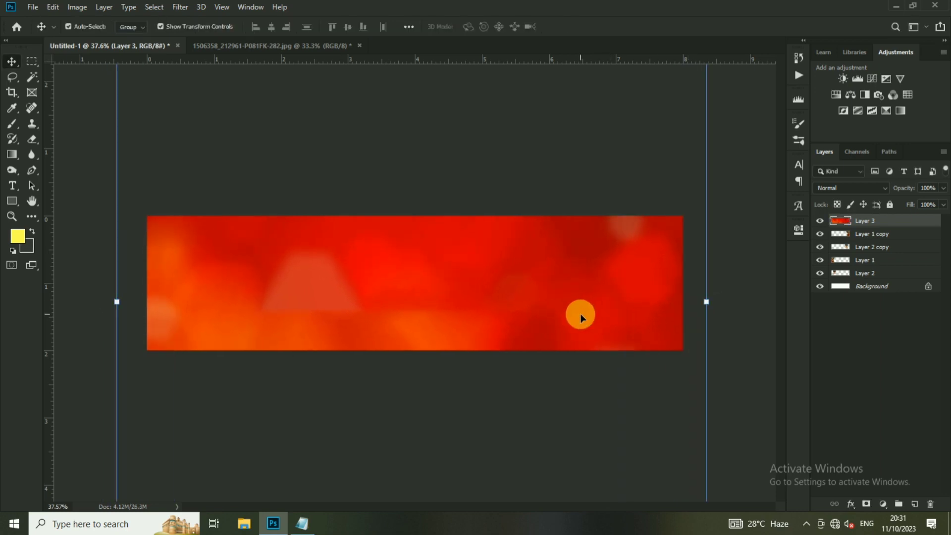
key("ctrl+shift+bracketleft")
left_click_drag(486, 326, 478, 296)
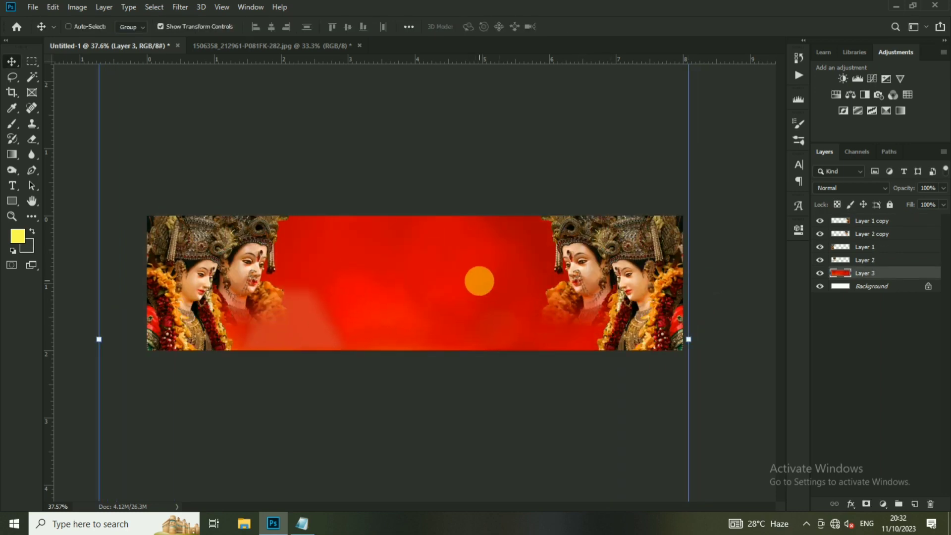
- Close the separate red image document without saving
left_click(361, 46)
left_click(457, 201)
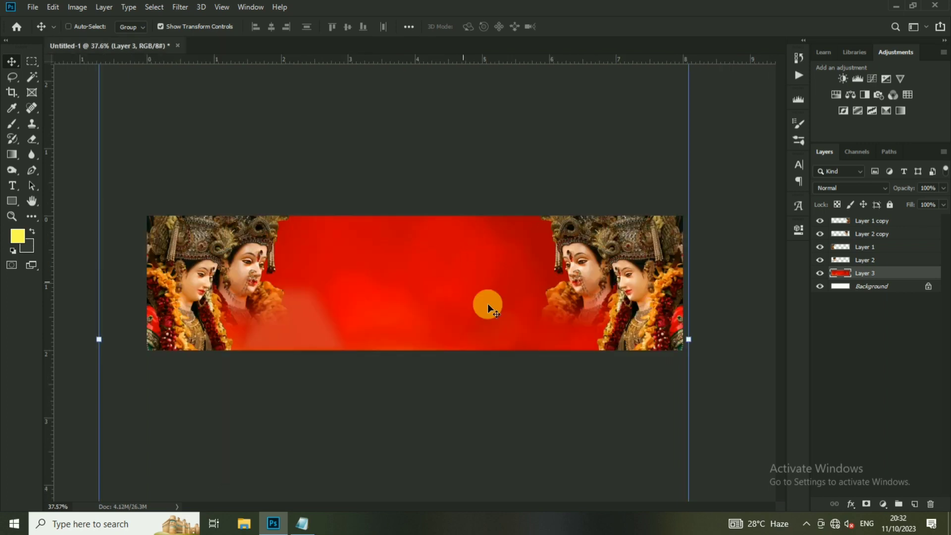
left_click(882, 504)
- Add a Color Lookup adjustment set to TealOrangePlusContrast.3DL above the red background
left_click(865, 433)
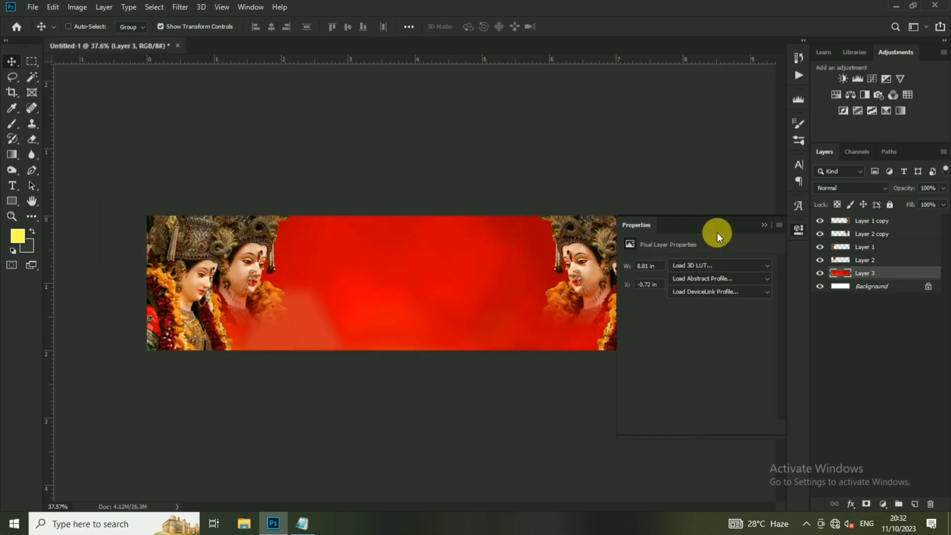
left_click(717, 233)
left_click(697, 42)
key("Down")
key("Down")
key("Down")
key("Down")
key("Down")
key("Down")
key("Down")
key("Down")
key("Down")
key("Down")
key("Down")
key("Down")
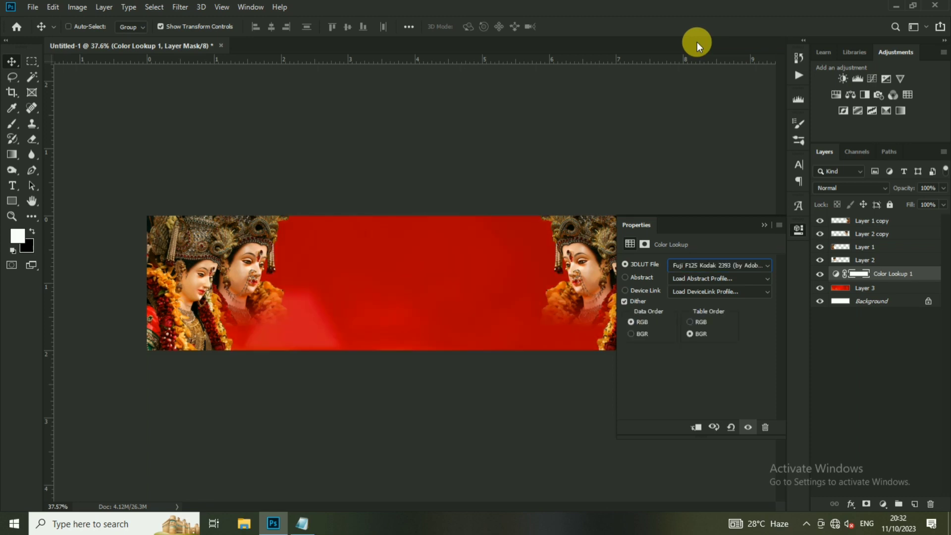
key("Down")
key("Down")
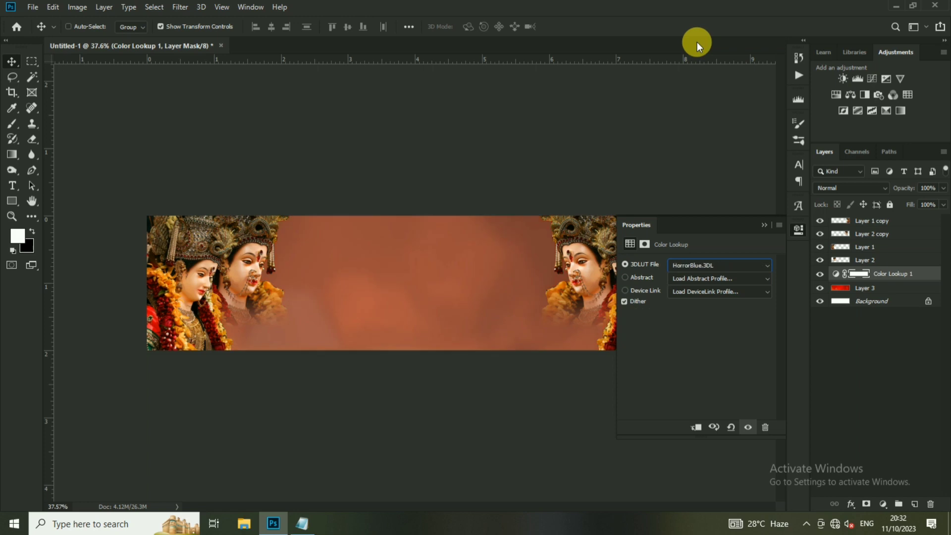
key("Down")
key("Down")
key("Down")
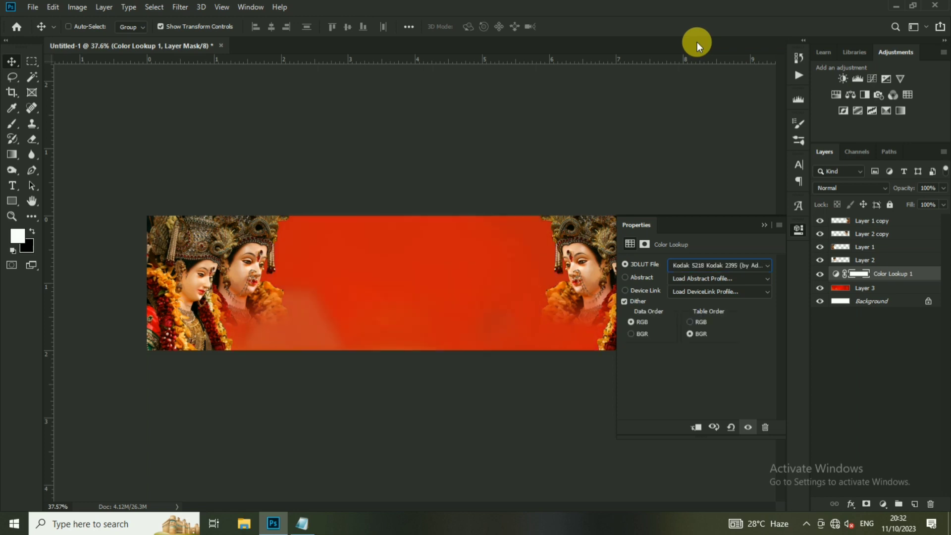
key("Down")
key("Down")
key("Down")
key("Down")
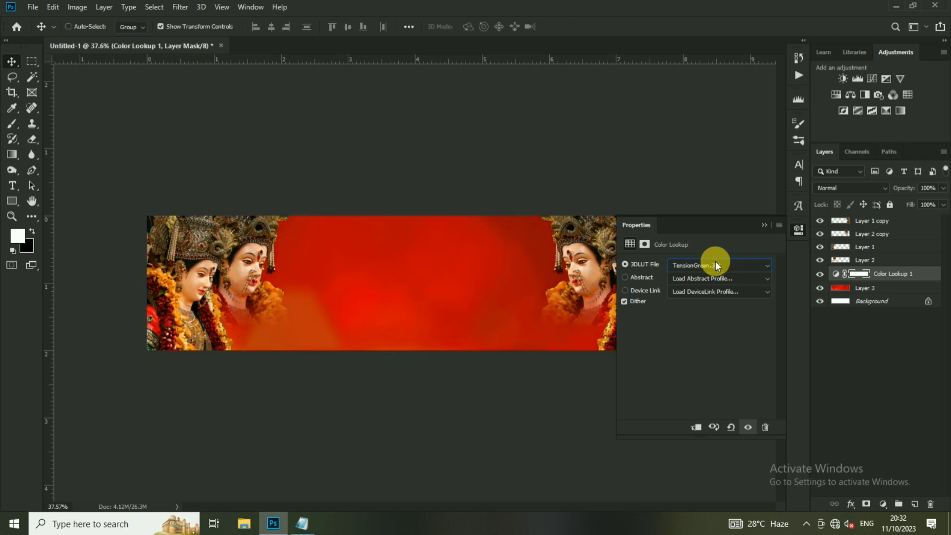
key("Up")
left_click(764, 224)
- Zoom in on the banner and select the left inner goddess face layer
key("ctrl+0")
left_click(216, 247, "ctrl")
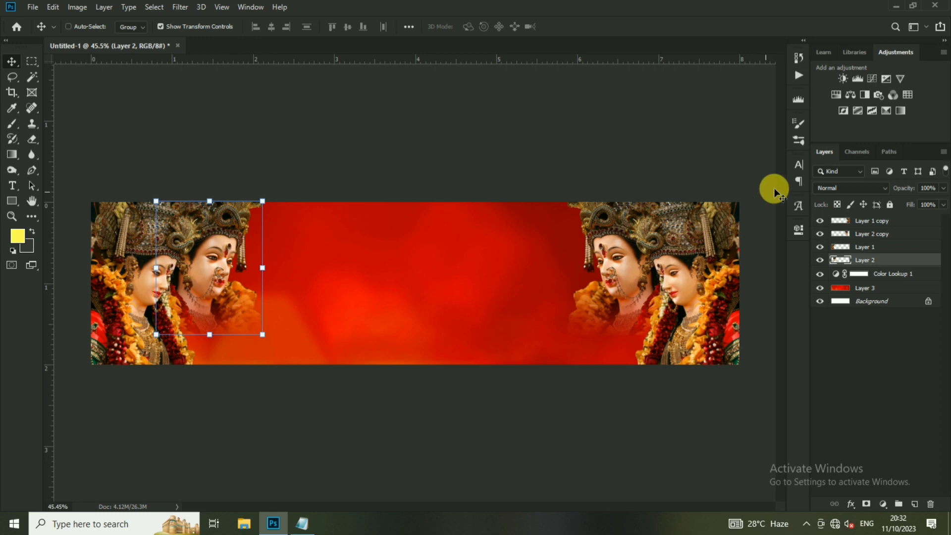
left_click(848, 187)
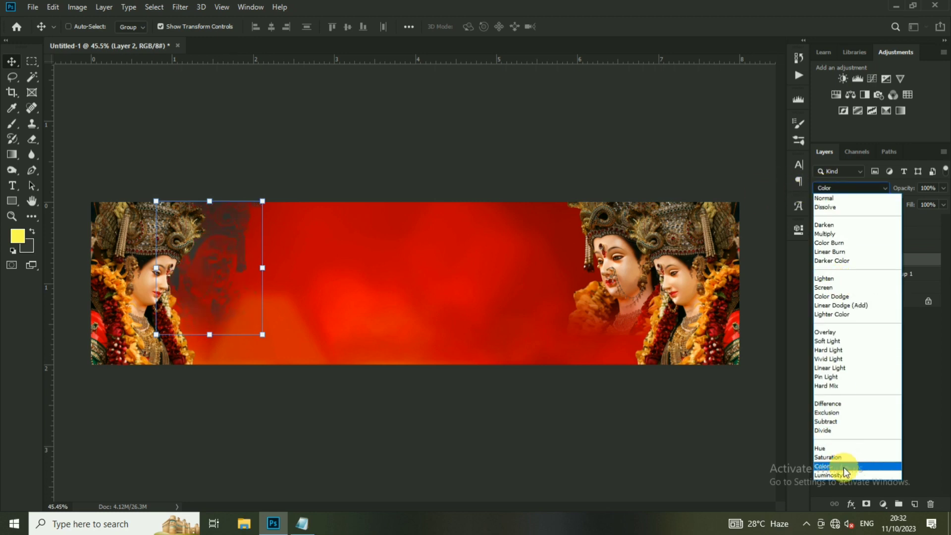
- Set Layer 2 and Layer 2 copy to Luminosity blend, nudging the left inner face slightly right
left_click(842, 475)
left_click_drag(231, 254, 255, 237)
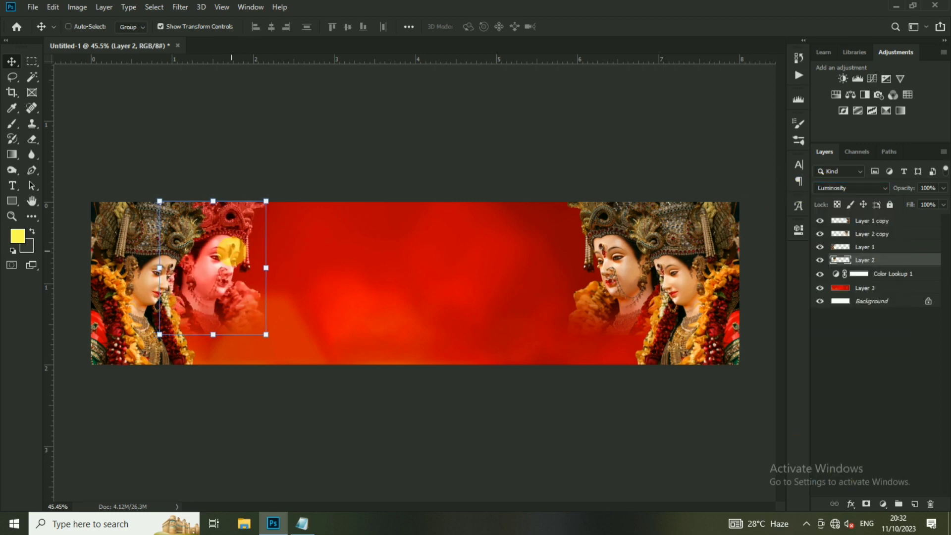
left_click(612, 258, "ctrl")
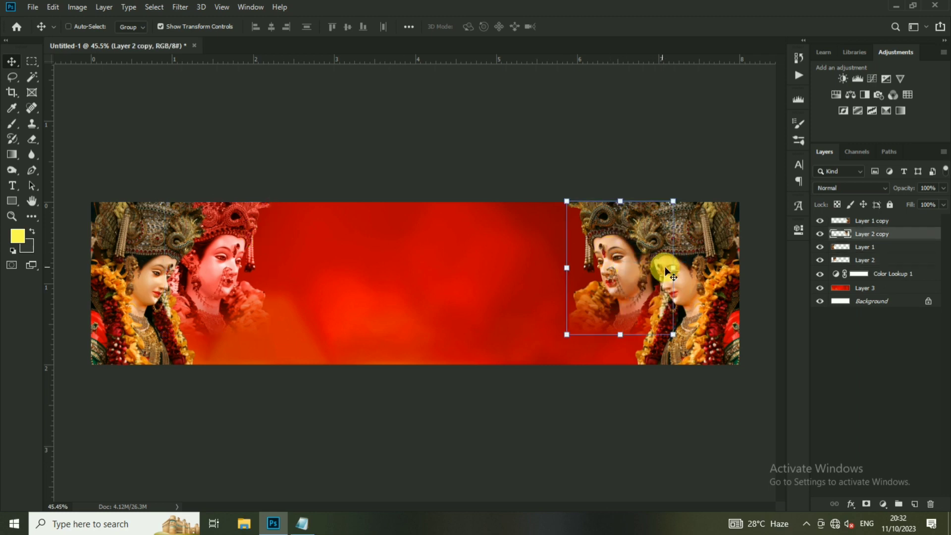
left_click(870, 242)
left_click(858, 190)
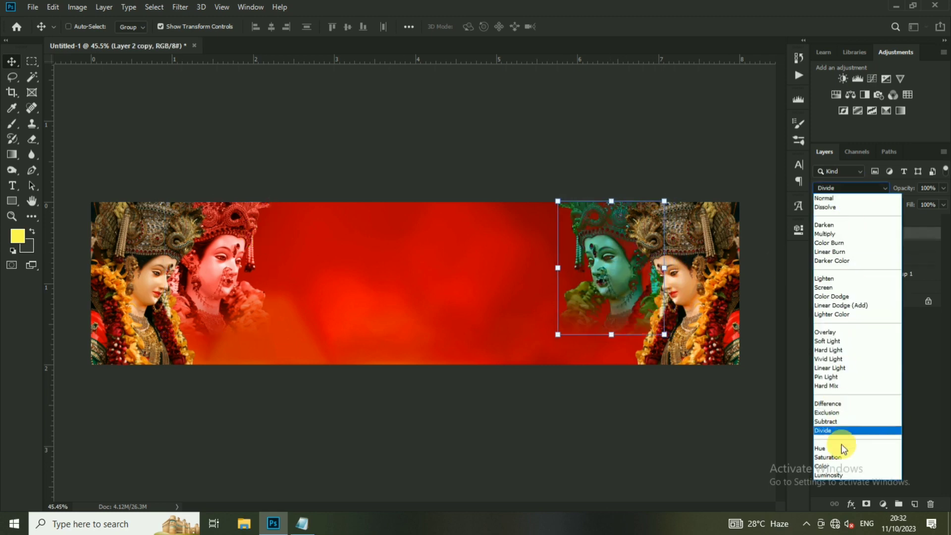
left_click(838, 478)
left_click(484, 243)
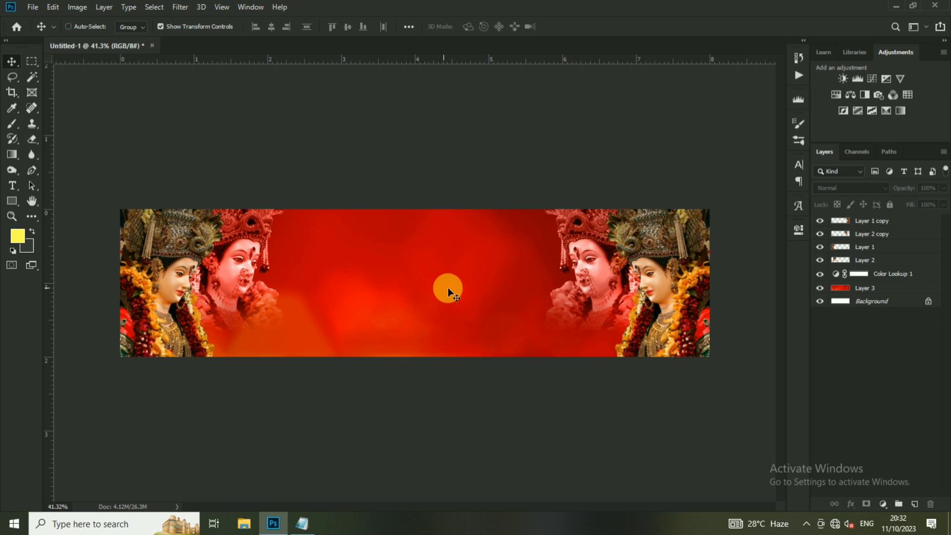
left_click(464, 259, "ctrl")
left_click(206, 259)
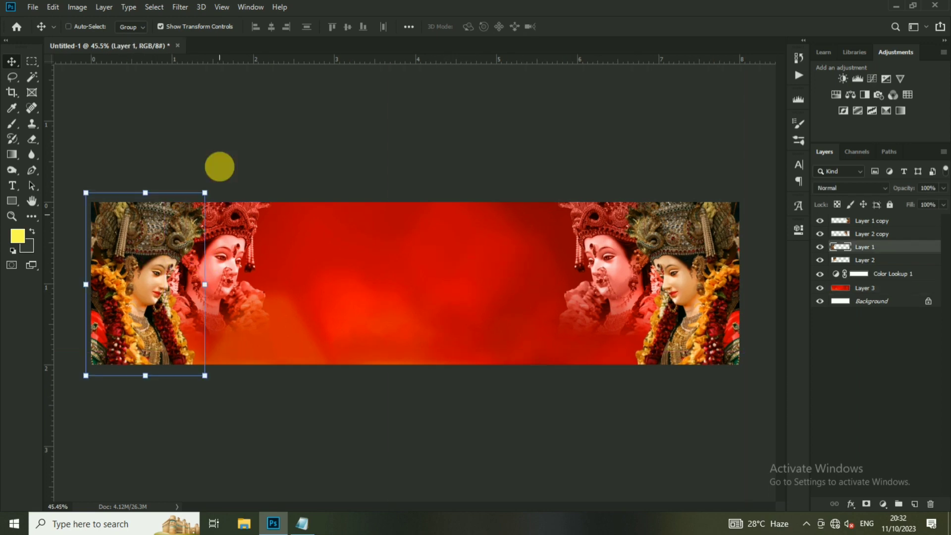
left_click(13, 188)
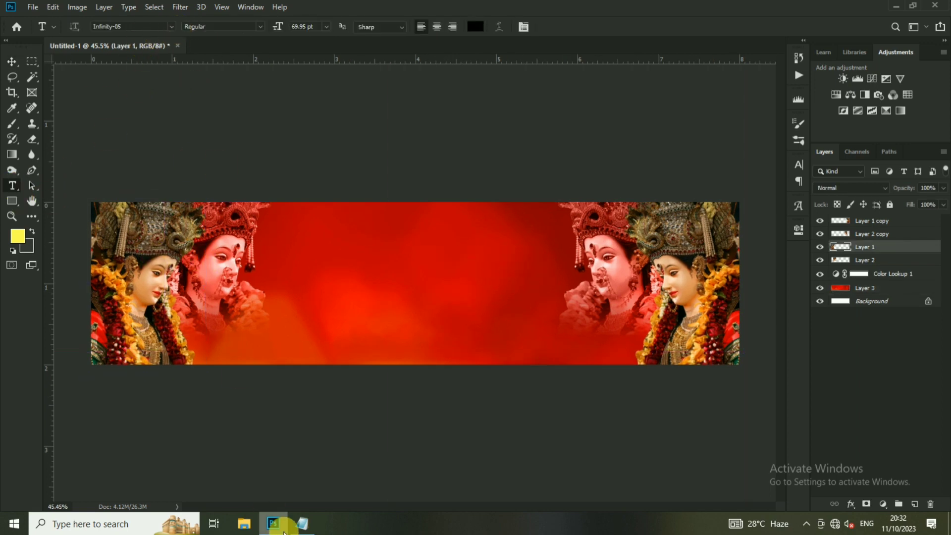
- Paste the two Marathi lines from Notepad into a white text box on the banner
left_click(303, 523)
left_click_drag(10, 34, 137, 45)
left_click(273, 524)
left_click(378, 272)
key("ctrl+a")
key("ctrl+v")
left_click(476, 27)
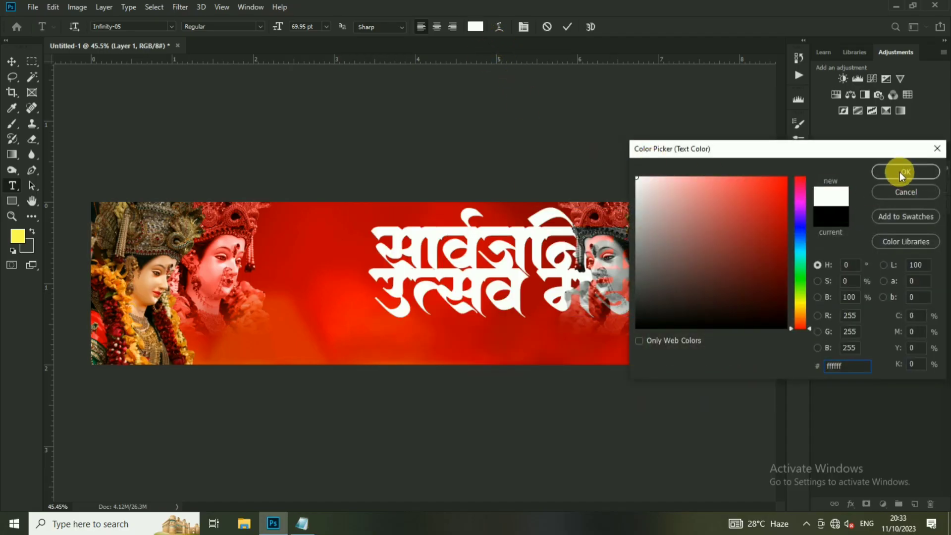
left_click(905, 172)
left_click_drag(278, 27, 262, 29)
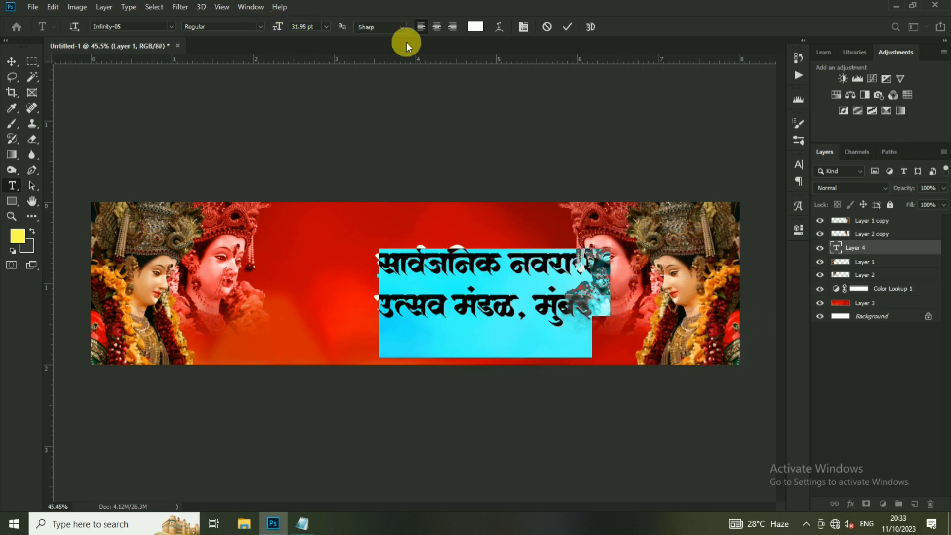
left_click(567, 27)
- Add a new guide layout and move the heading toward the banner centre
left_click(12, 62)
left_click(222, 7)
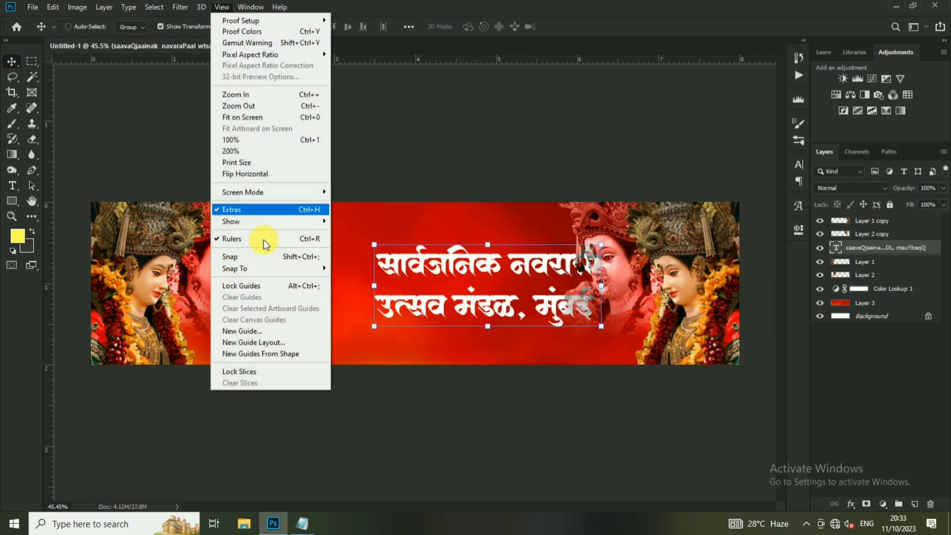
left_click(266, 345)
left_click(557, 113)
left_click_drag(522, 304, 457, 288)
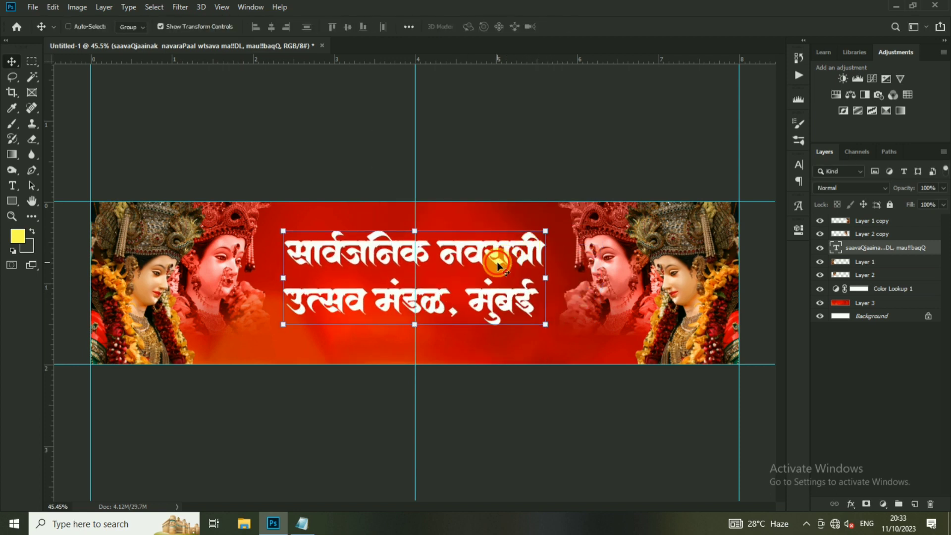
- Centre-align the heading on the middle guide and enlarge its text size
double_click(288, 250)
left_click_drag(289, 250, 556, 251)
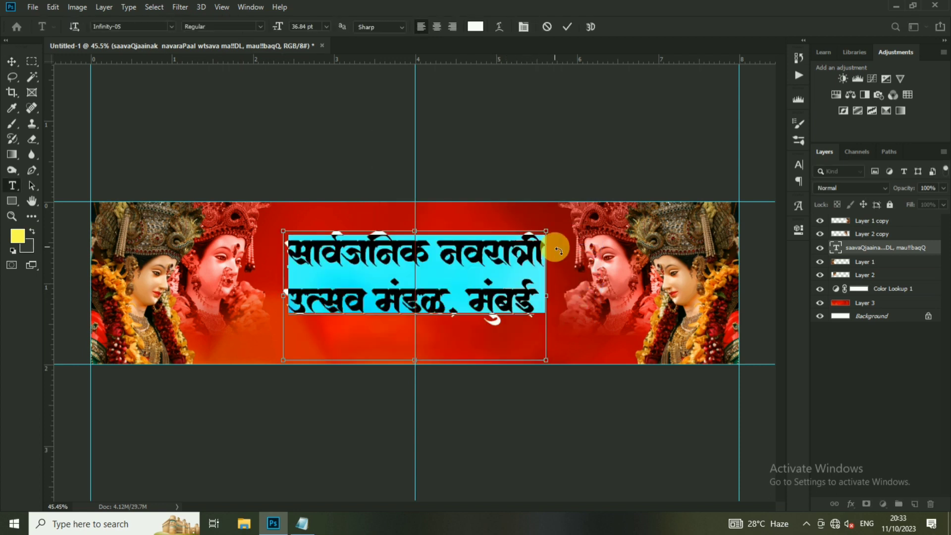
left_click(436, 28)
left_click(567, 27)
left_click_drag(385, 324, 457, 273)
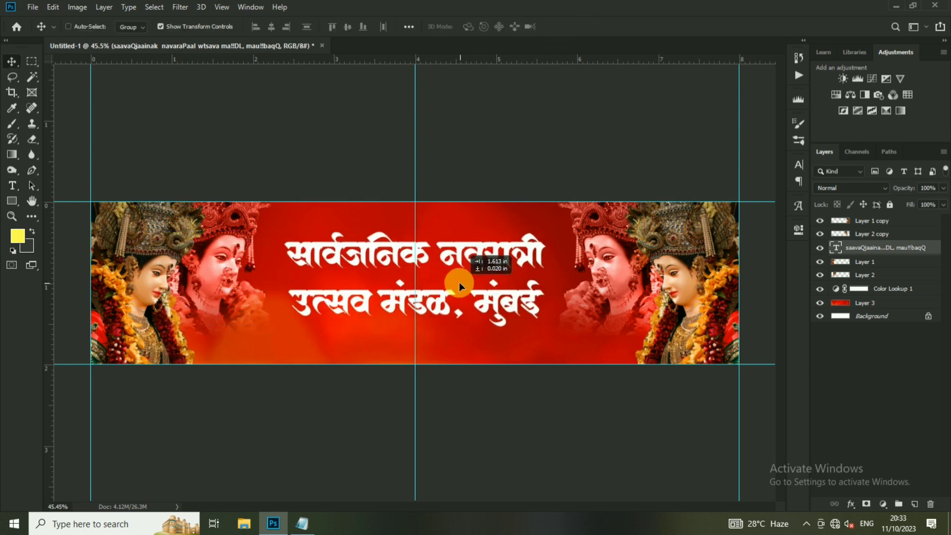
key("t")
left_click_drag(285, 245, 559, 256)
key("ctrl+shift+period")
key("ctrl+shift+period")
key("ctrl+shift+period")
key("ctrl+shift+period")
key("ctrl+shift+period")
key("ctrl+shift+period")
key("ctrl+shift+period")
key("ctrl+shift+period")
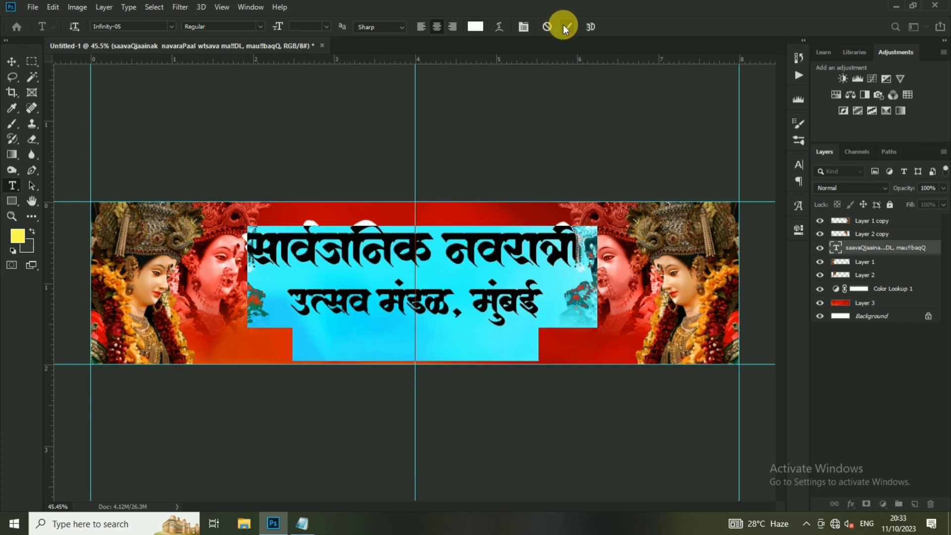
- Commit the heading text and scale it down to about 73%
left_click(566, 27)
key("ctrl+t")
left_click_drag(596, 220, 538, 239)
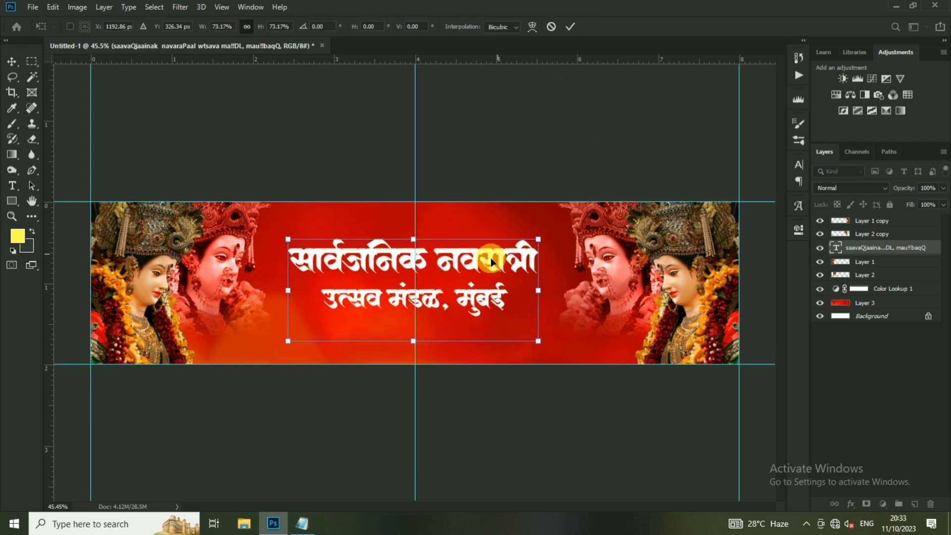
key("Return")
- Set the heading's line spacing to 28 pt
left_click(798, 164)
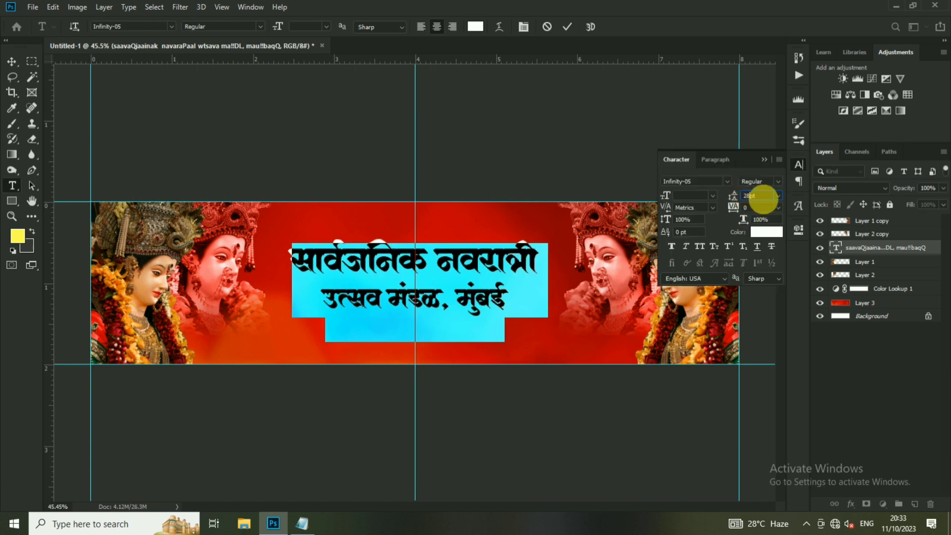
key("Return")
left_click(799, 164)
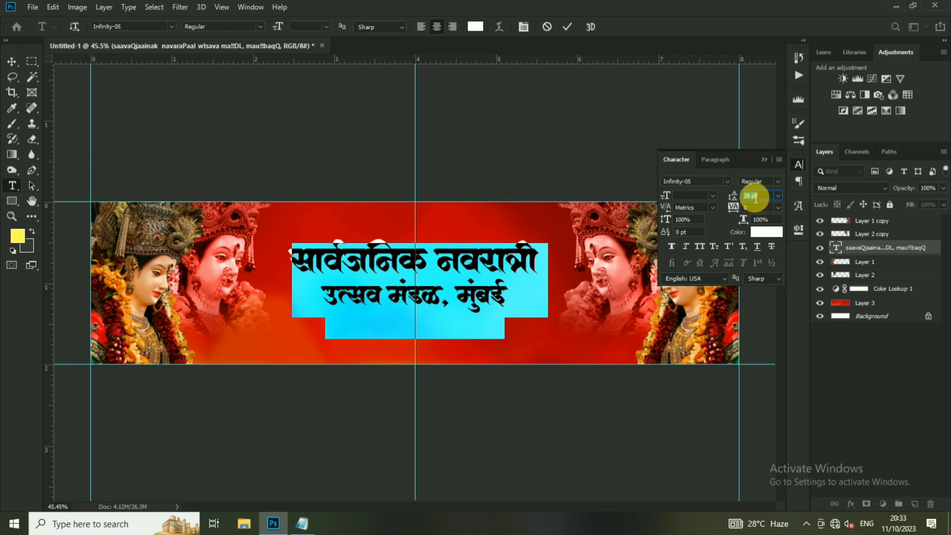
type("27")
left_click(765, 160)
- Enlarge the heading to about 102% and stretch it slightly taller
left_click(567, 27)
key("ctrl+t")
left_click_drag(543, 238, 560, 230)
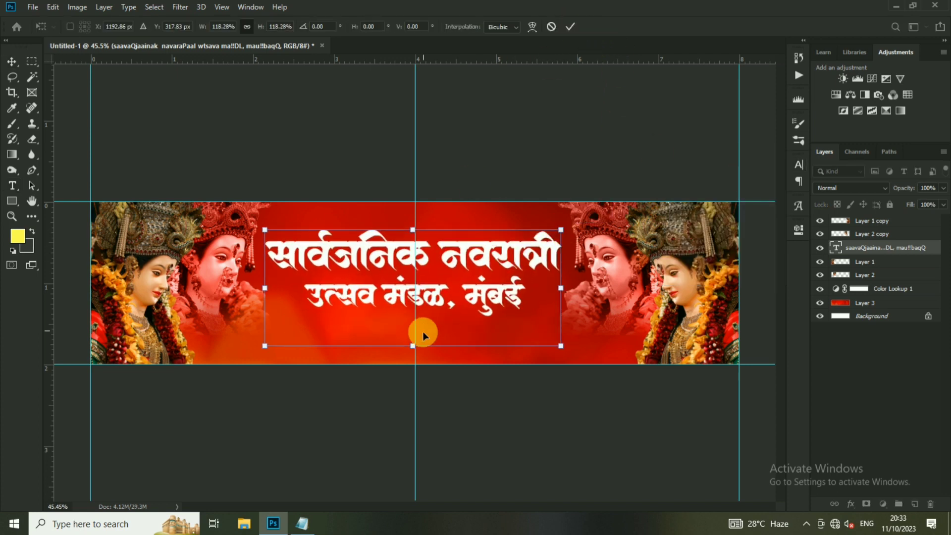
left_click_drag(413, 339, 413, 350)
key("Return")
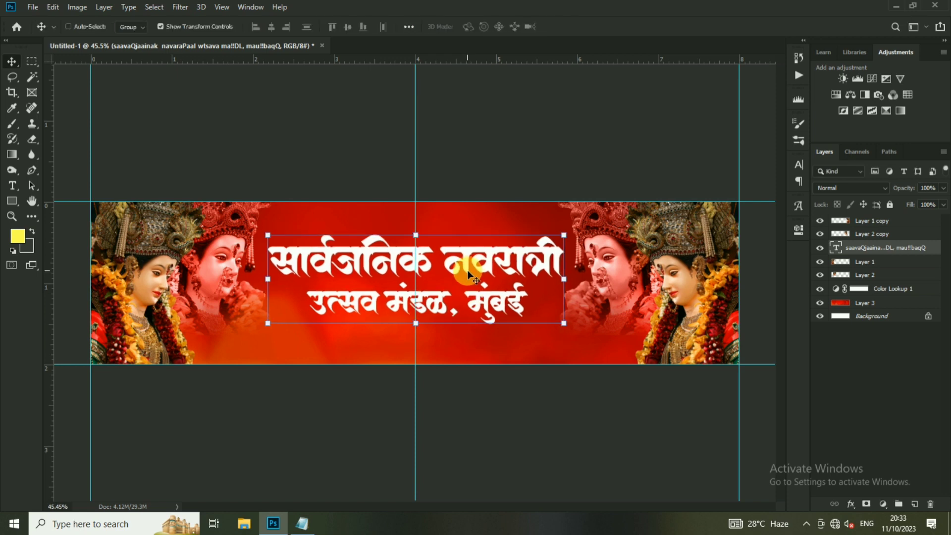
- Zoom in and re-edit the heading text in the character settings
key("ctrl+plus")
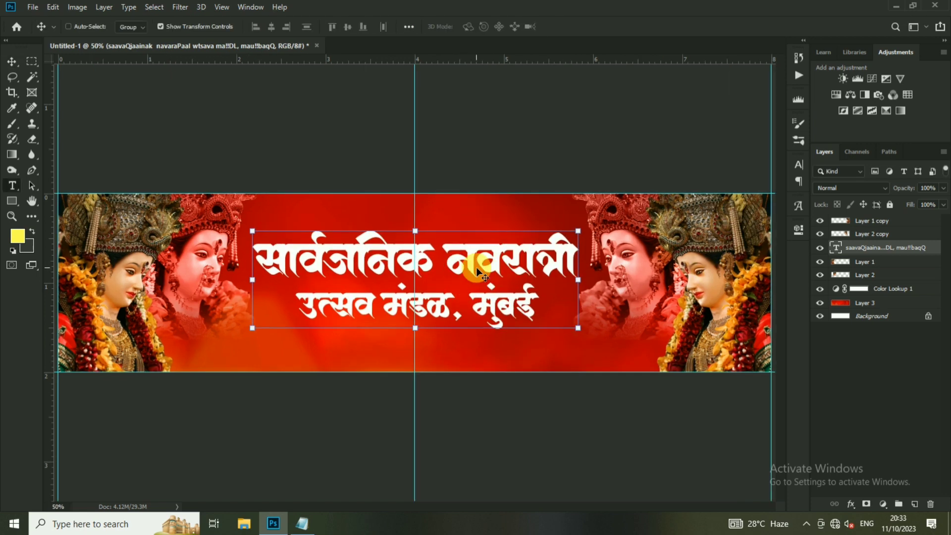
double_click(477, 267)
left_click(799, 165)
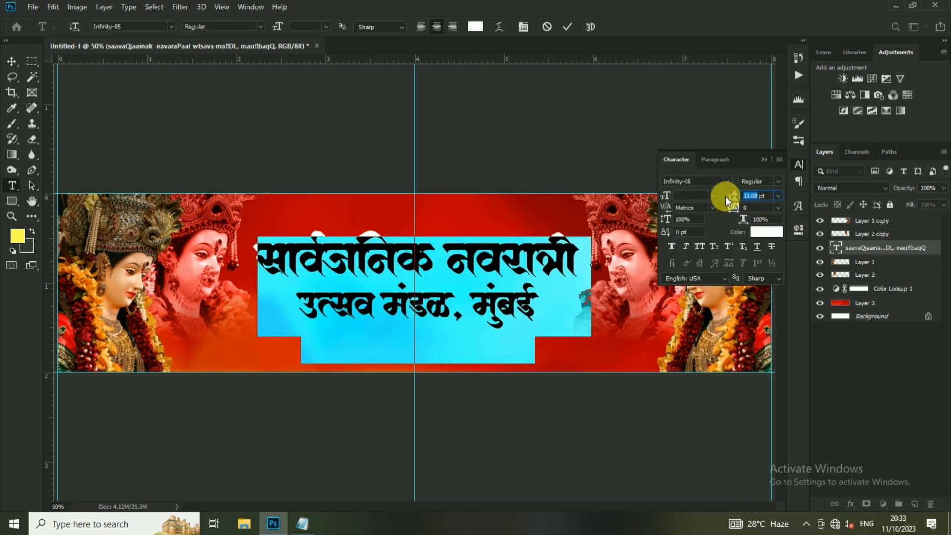
left_click(764, 159)
left_click(799, 164)
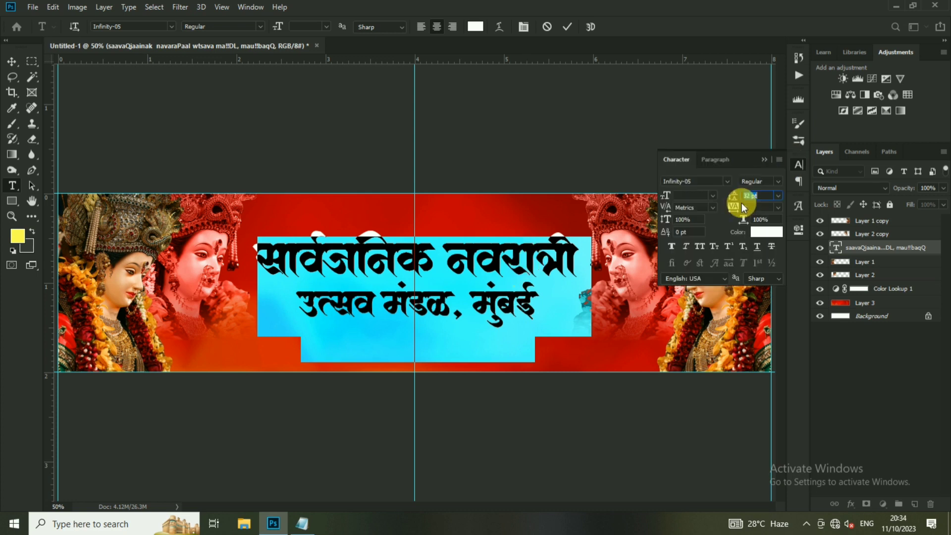
left_click(767, 164)
- Shrink the heading slightly to about 95% and zoom the canvas to 50%
left_click(567, 27)
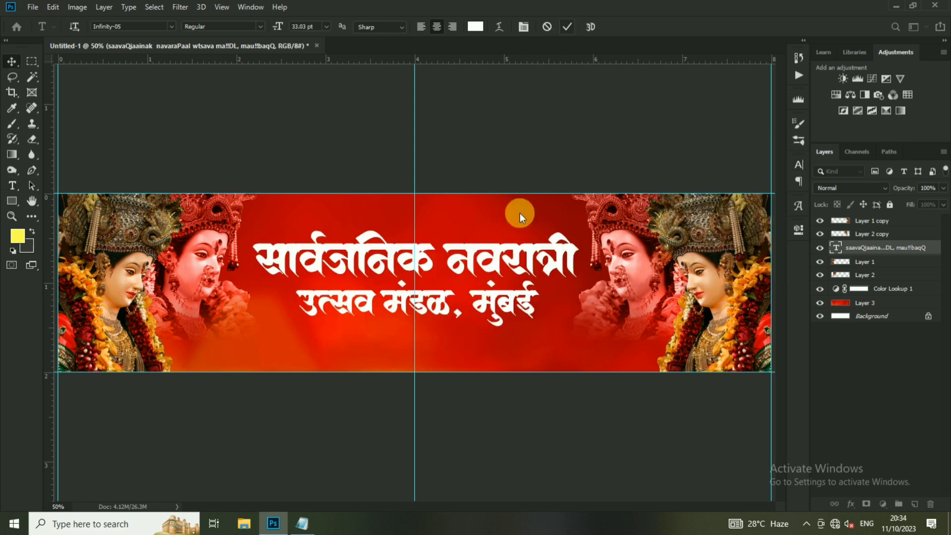
key("v")
left_click_drag(564, 280, 556, 238)
double_click(475, 271)
key("ctrl+plus")
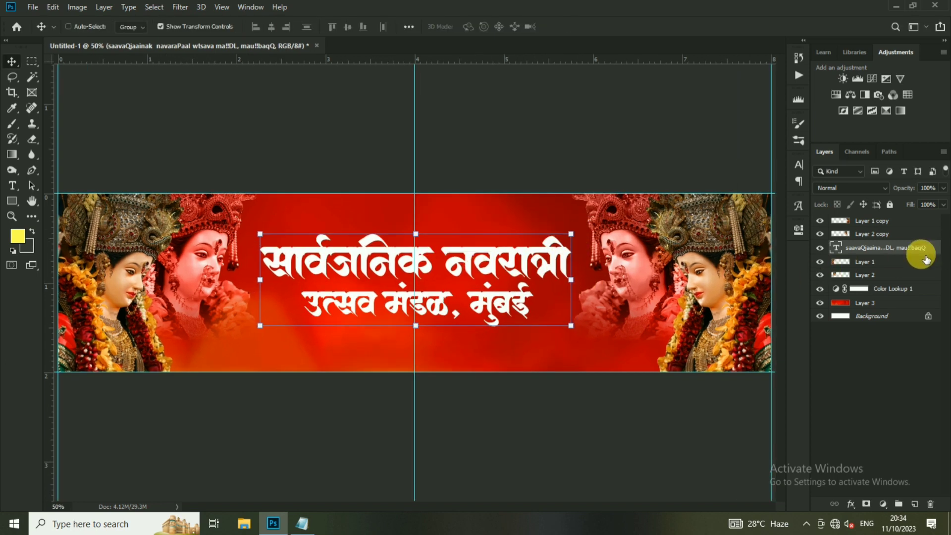
- Give the Marathi heading a drop shadow with Distance 12 and Size 8
left_click(517, 383)
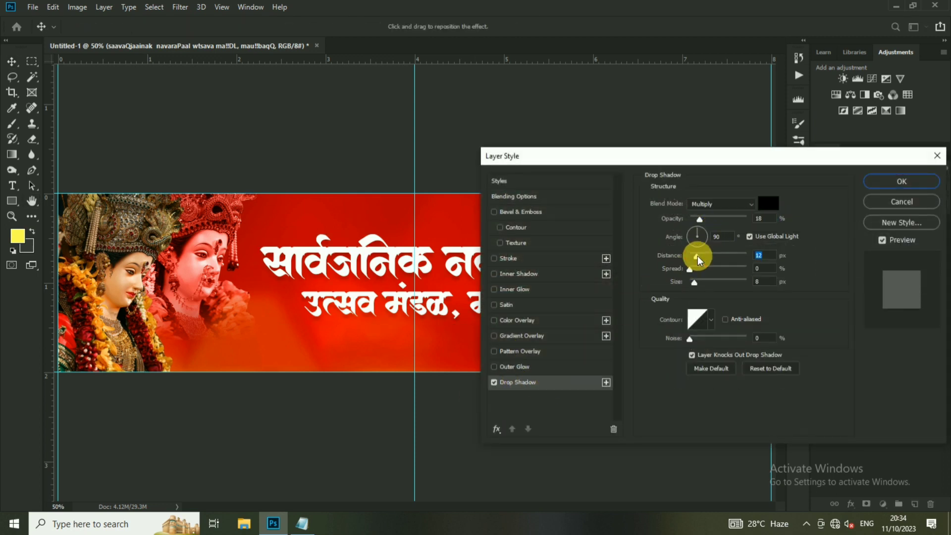
key("Return")
scroll(471, 317, "up", 1)
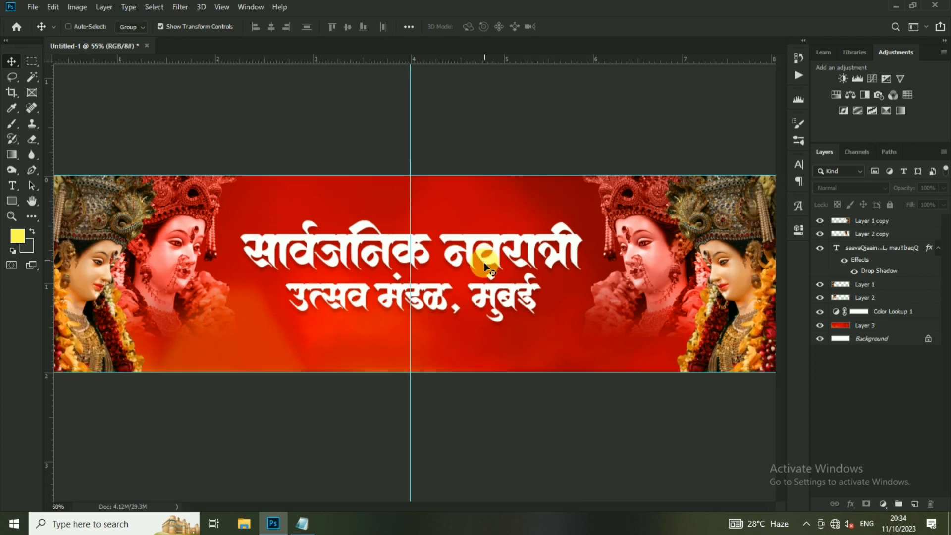
scroll(484, 263, "down", 1)
- Filter the Type tool's fonts to Poppins and copy the Marathi welcome line from Notepad
left_click(174, 297, "ctrl")
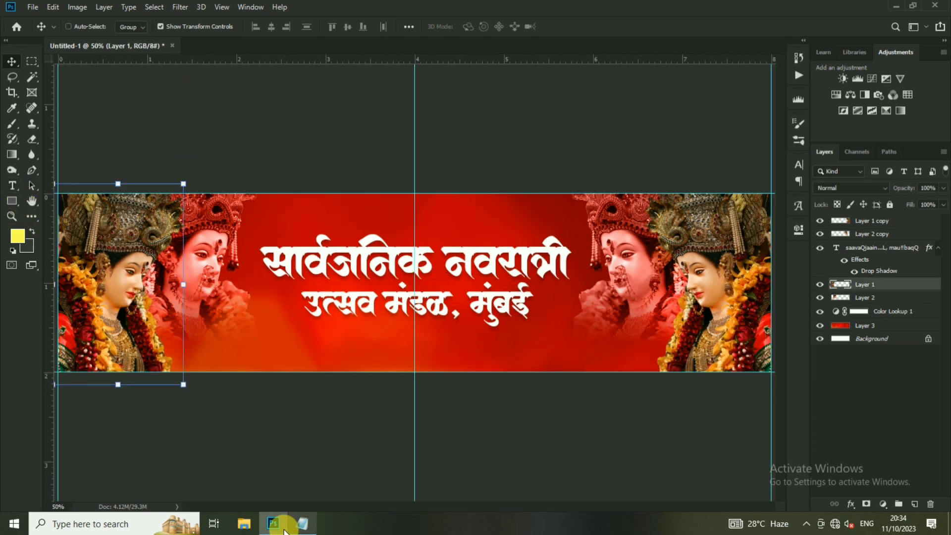
left_click(12, 185)
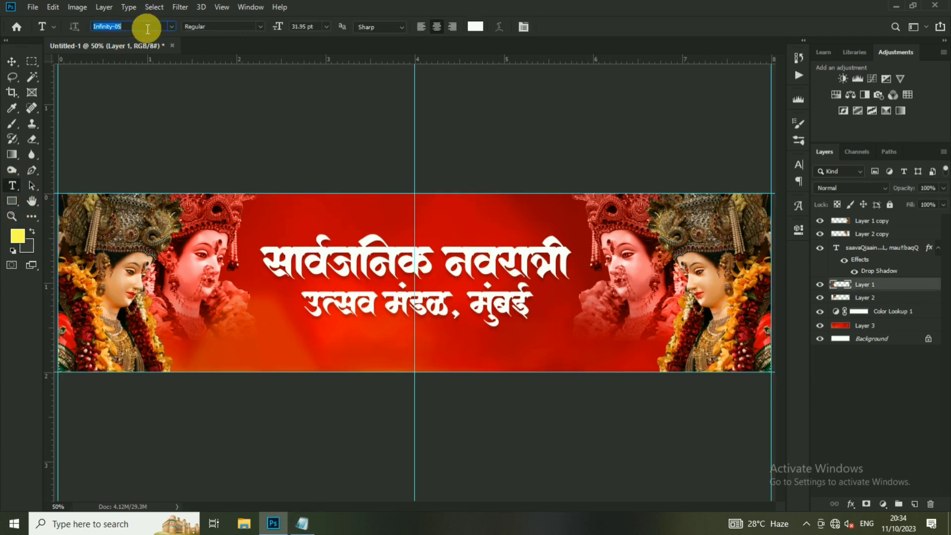
type("p")
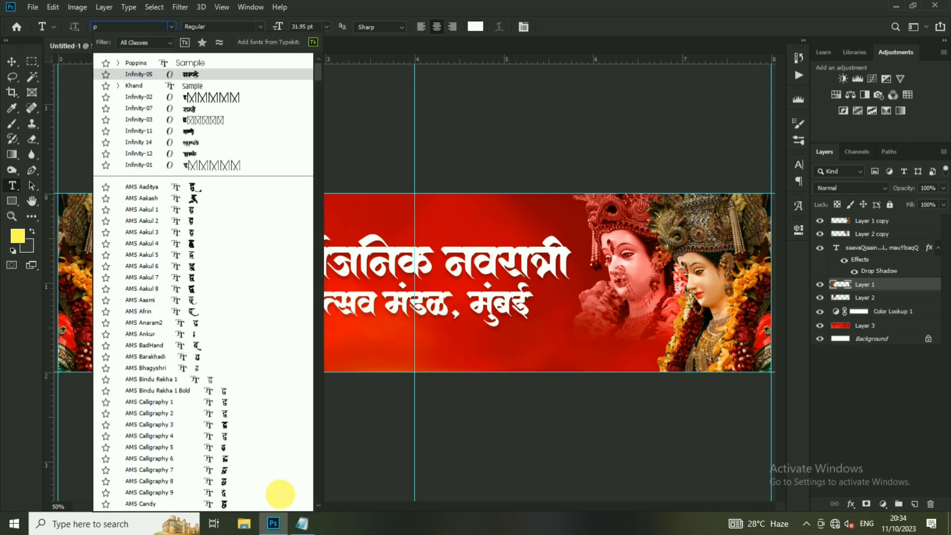
left_click(302, 523)
left_click_drag(5, 71, 181, 74)
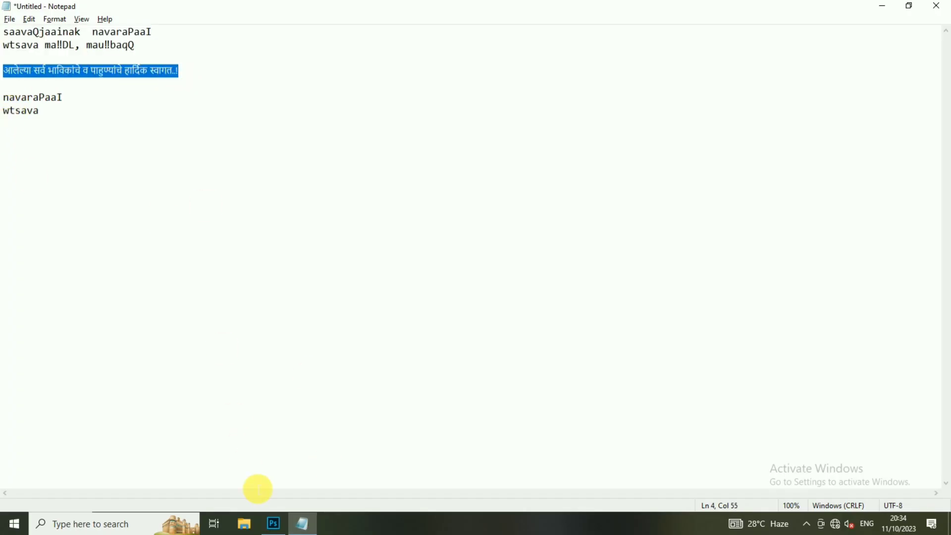
left_click(875, 14)
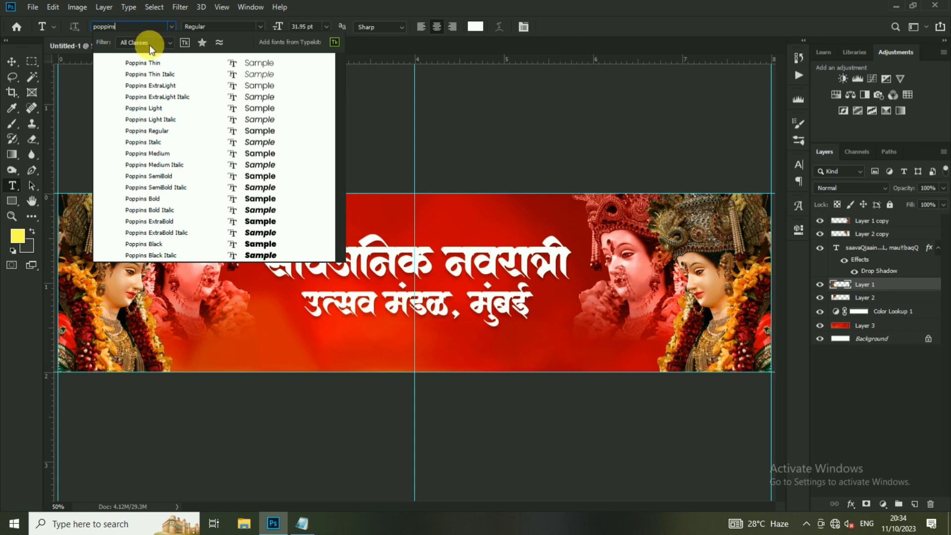
- Paste the welcome line as a Poppins SemiBold text layer near the banner's bottom
left_click(170, 176)
left_click(163, 363)
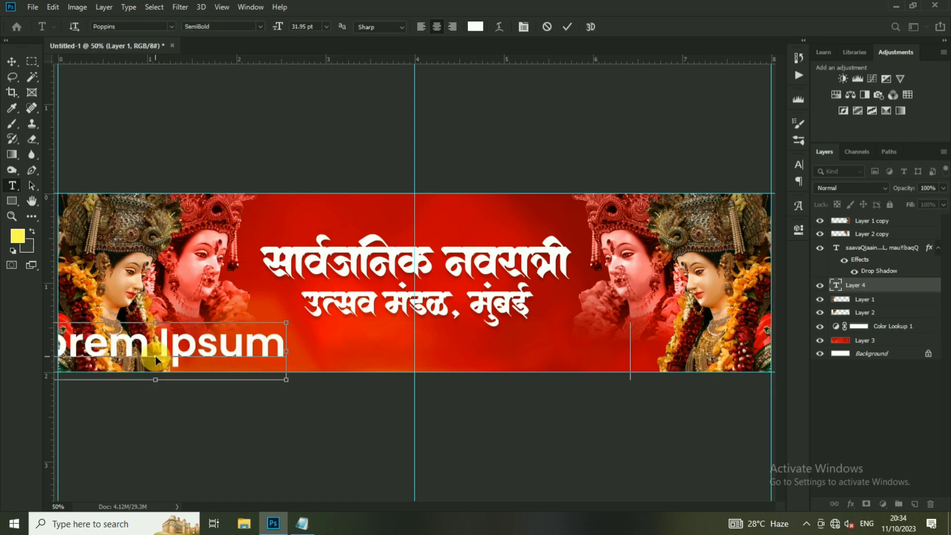
key("ctrl+v")
- Switch the welcome text to the Middle Eastern and South Asian paragraph layout
left_click(799, 180)
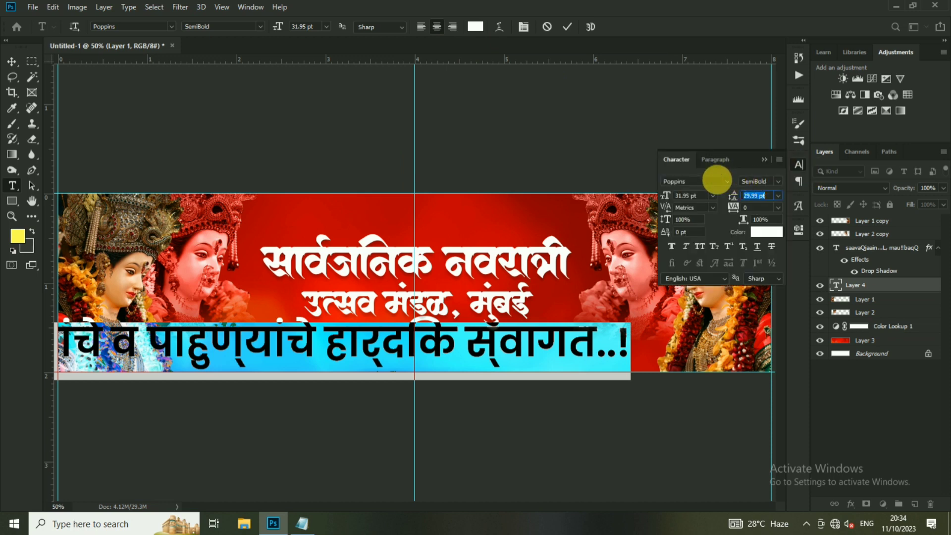
left_click(779, 159)
left_click(805, 222)
left_click(779, 160)
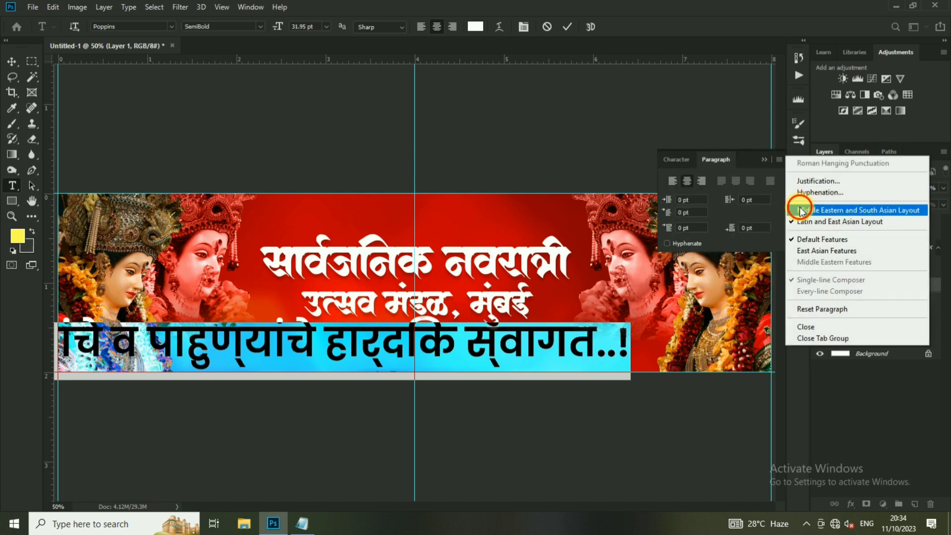
left_click(822, 210)
left_click(798, 182)
left_click(568, 27)
- Scale the welcome line down and centre it beneath the heading
left_click(12, 61)
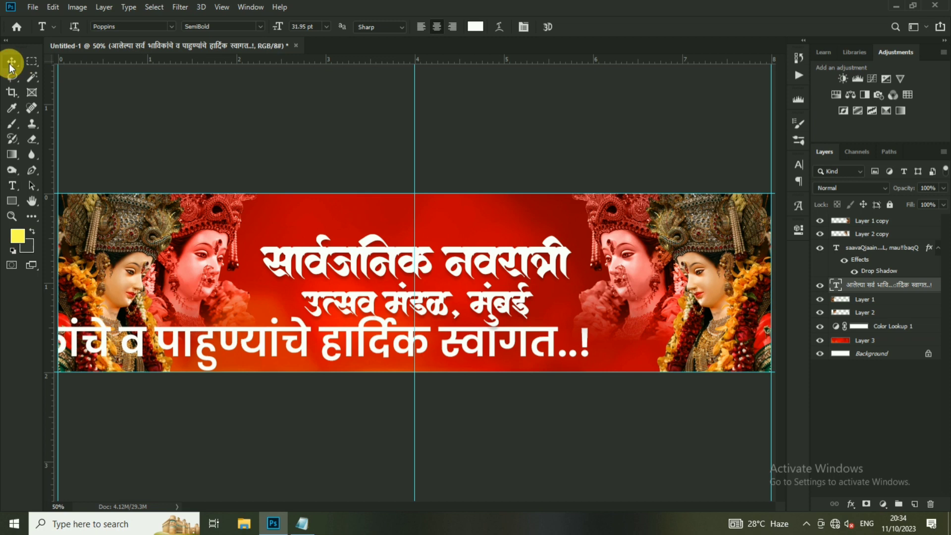
key("ctrl+t")
left_click_drag(591, 317, 347, 327)
key("Return")
mouse_move(260, 349)
left_mouse_down()
mouse_move(502, 362)
mouse_move(479, 357)
left_mouse_up()
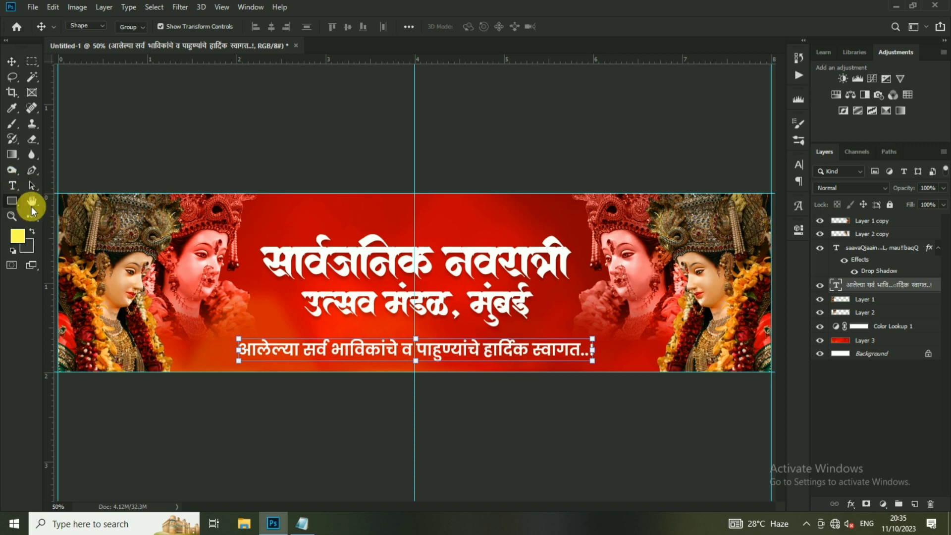
- Draw a rounded rectangle bar around the welcome line
right_click(11, 201)
left_click(41, 214)
right_click(13, 202)
left_click(50, 209)
left_click_drag(235, 336, 607, 367)
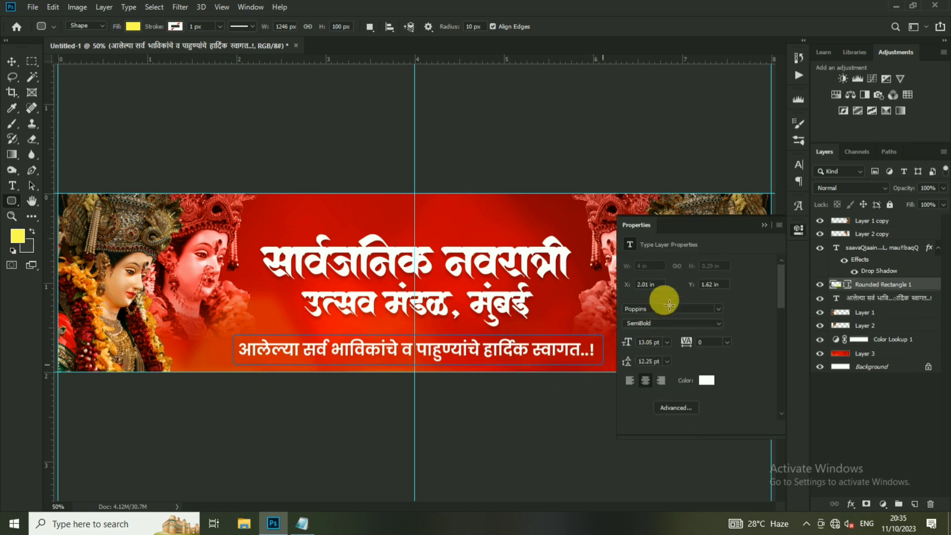
- Fill the rounded bar with orange-yellow
left_click(634, 301)
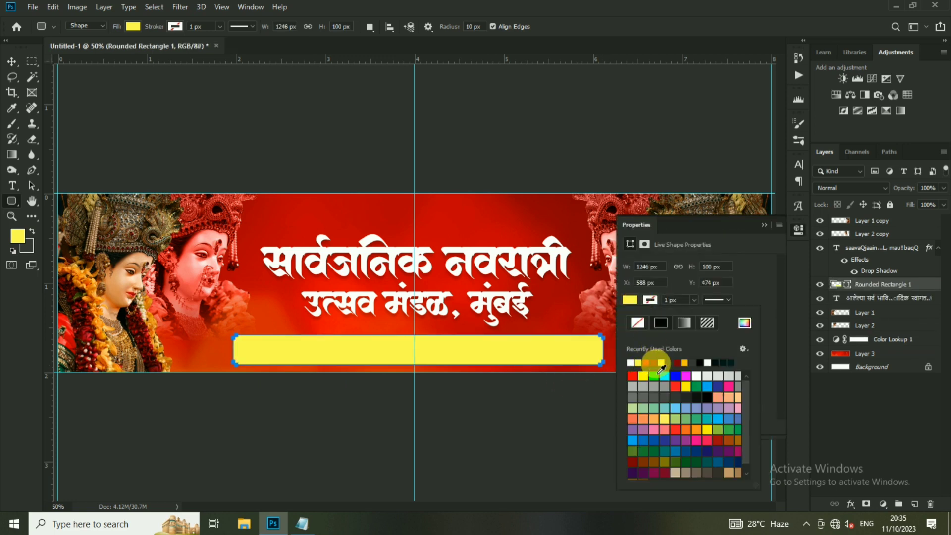
left_click(762, 226)
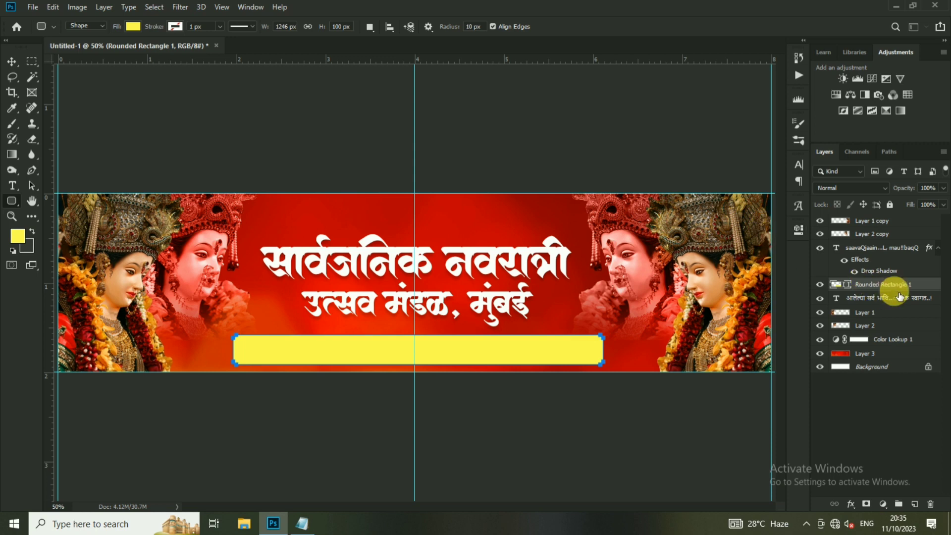
left_click(799, 229)
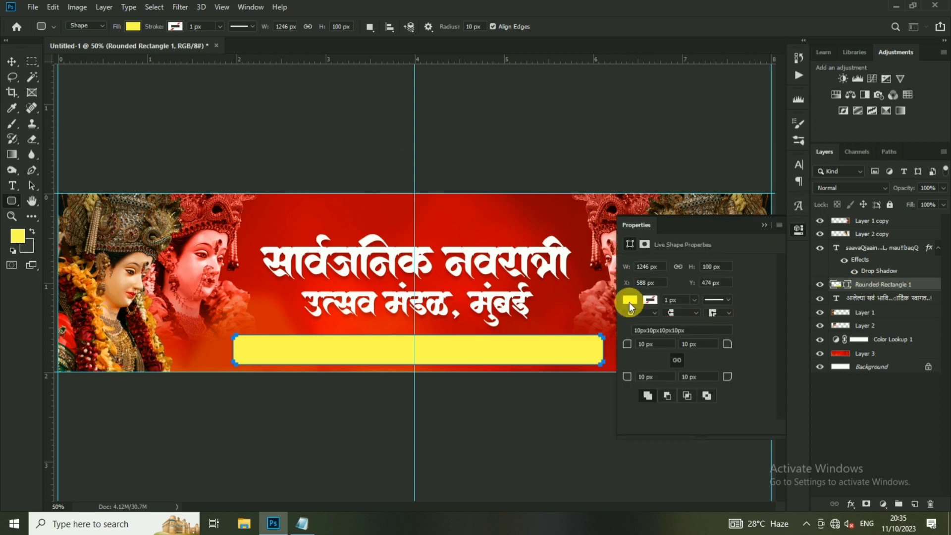
left_click(629, 299)
left_click(686, 362)
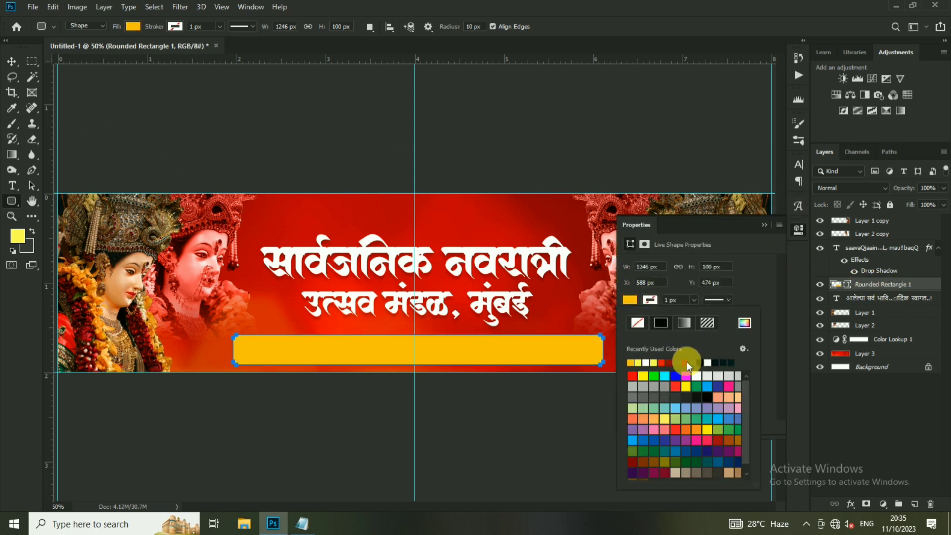
left_click(764, 226)
- Round the bar into pill ends and move the welcome text layer above it
left_click(11, 61)
scroll(528, 396, "up", 2)
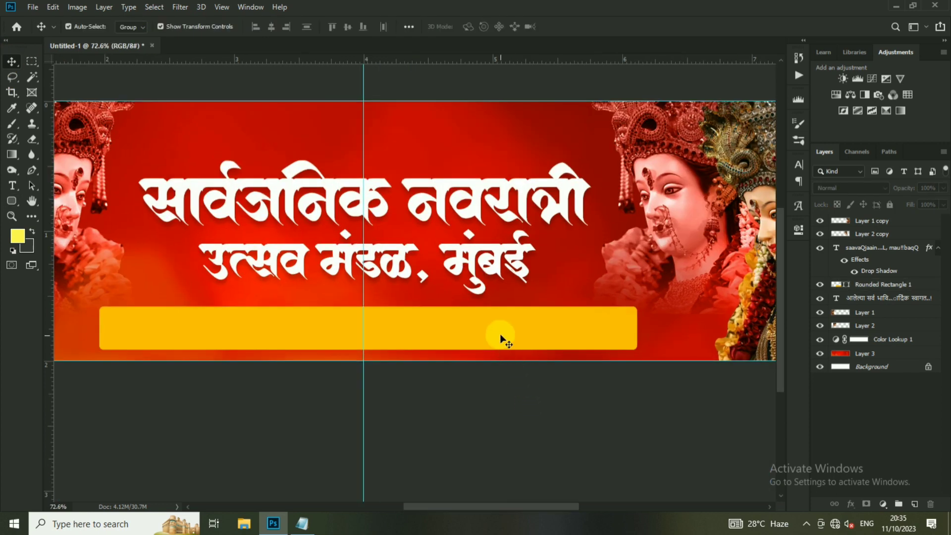
left_click(502, 338)
left_click(798, 229)
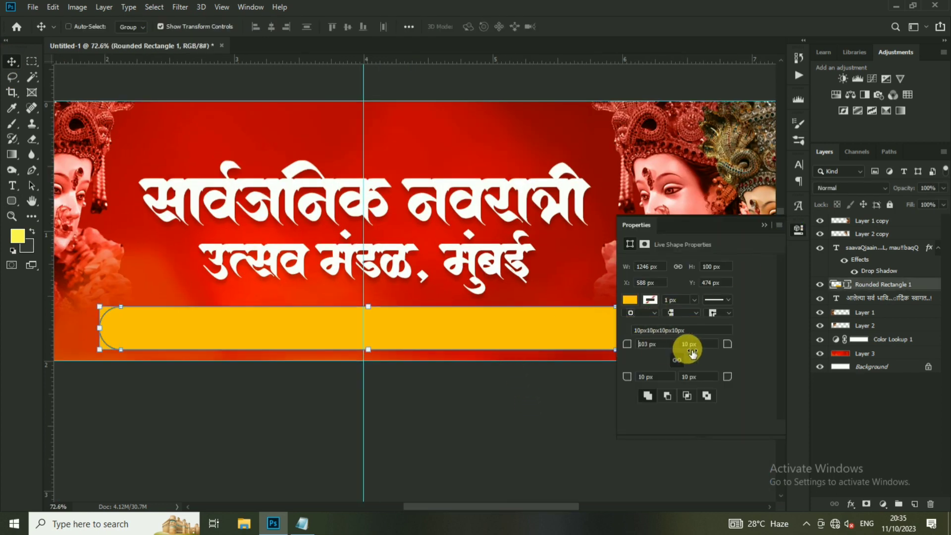
left_click(763, 226)
left_click_drag(940, 305, 892, 279)
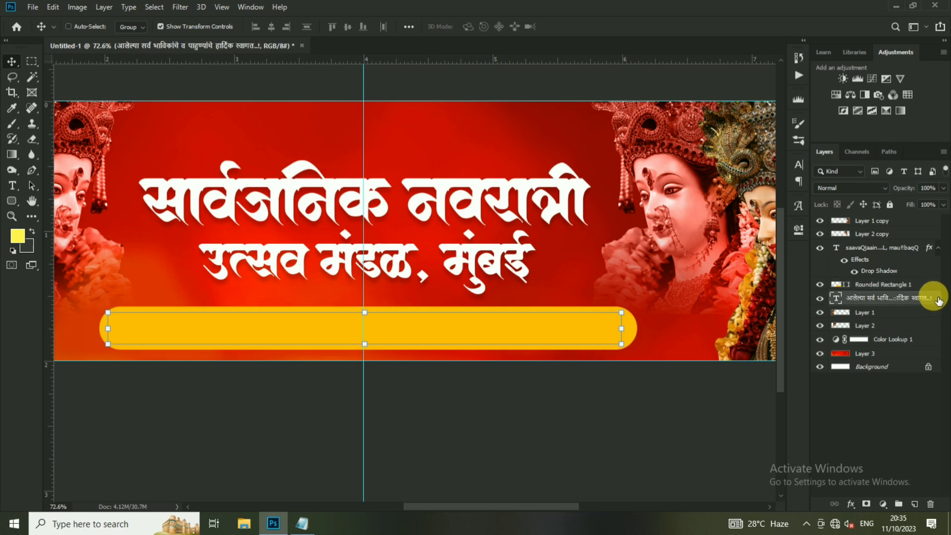
- Recolour the welcome text dark red, sampled from the banner
double_click(480, 329)
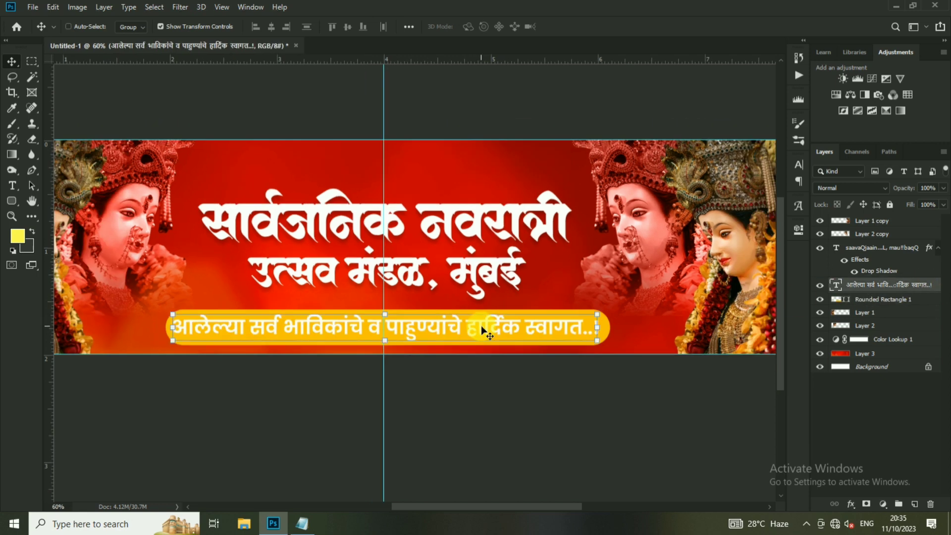
key("ctrl+a")
left_click(475, 27)
left_click(563, 170)
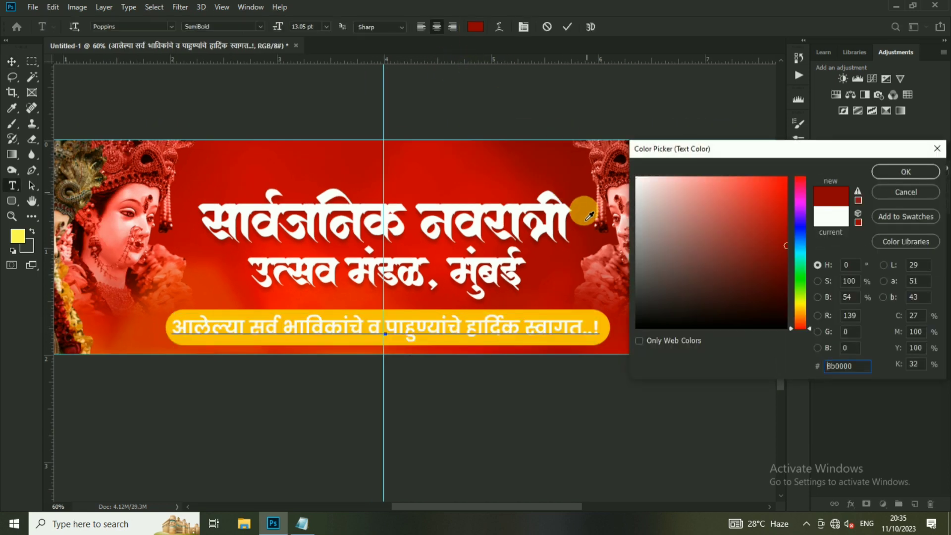
left_click(905, 176)
left_click(568, 27)
- Scale the welcome line to about 95%, then shrink text and bar together
key("ctrl+t")
left_click_drag(604, 319, 594, 319)
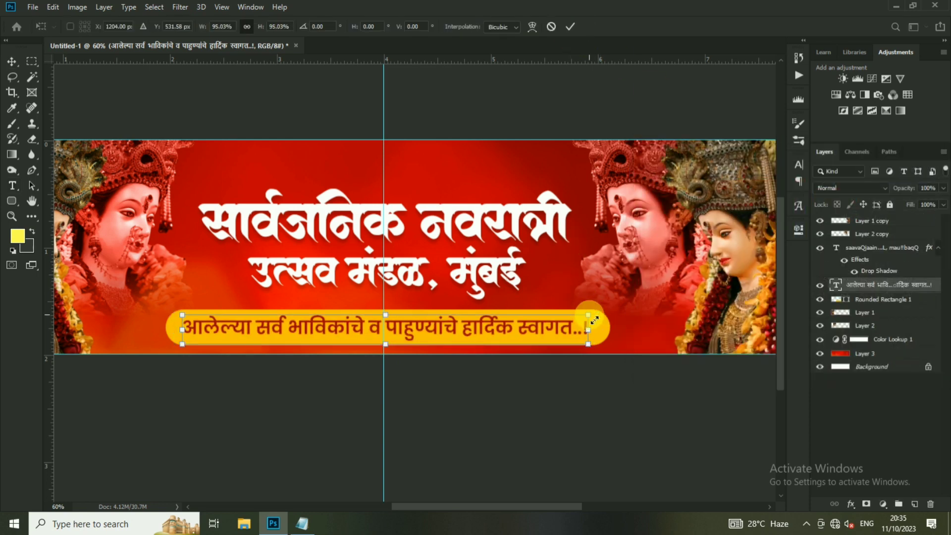
key("Return")
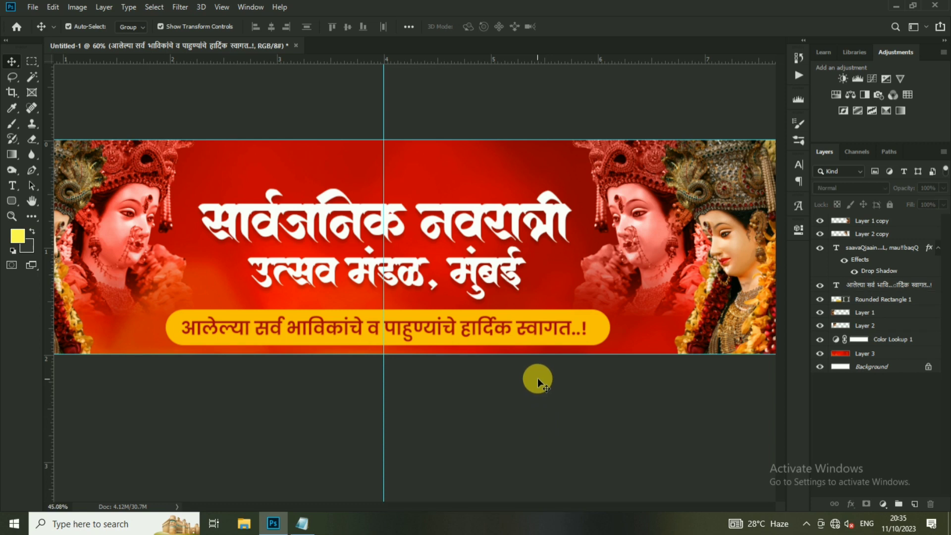
scroll(483, 377, "up", 5)
left_click(671, 324, "ctrl")
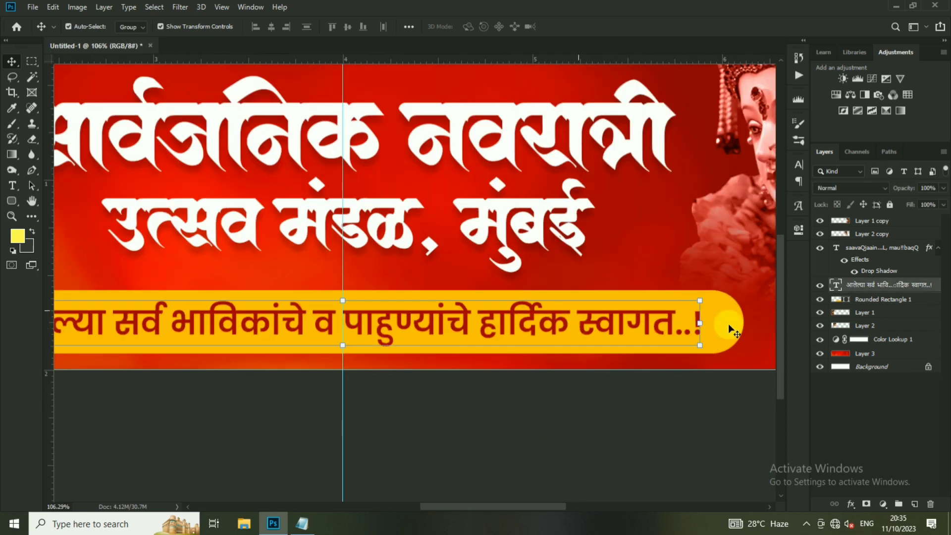
scroll(639, 330, "down", 3)
left_click_drag(717, 302, 686, 302)
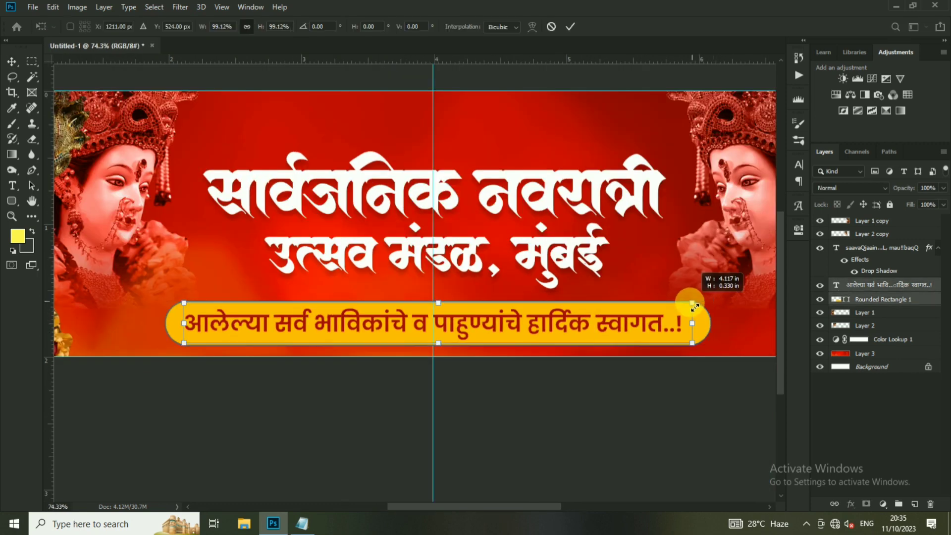
key("Return")
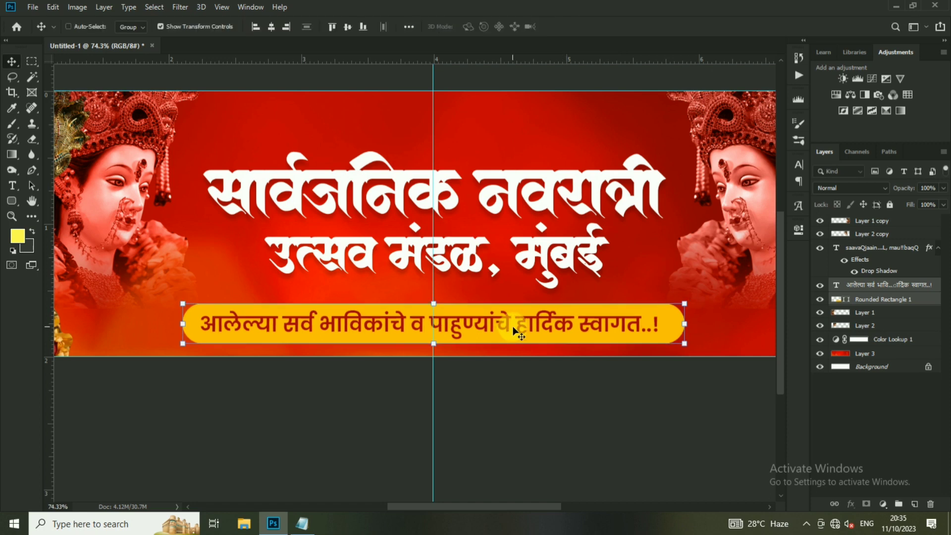
- Shrink the yellow welcome bar slightly to fit beneath the title
scroll(545, 396, "down", 3)
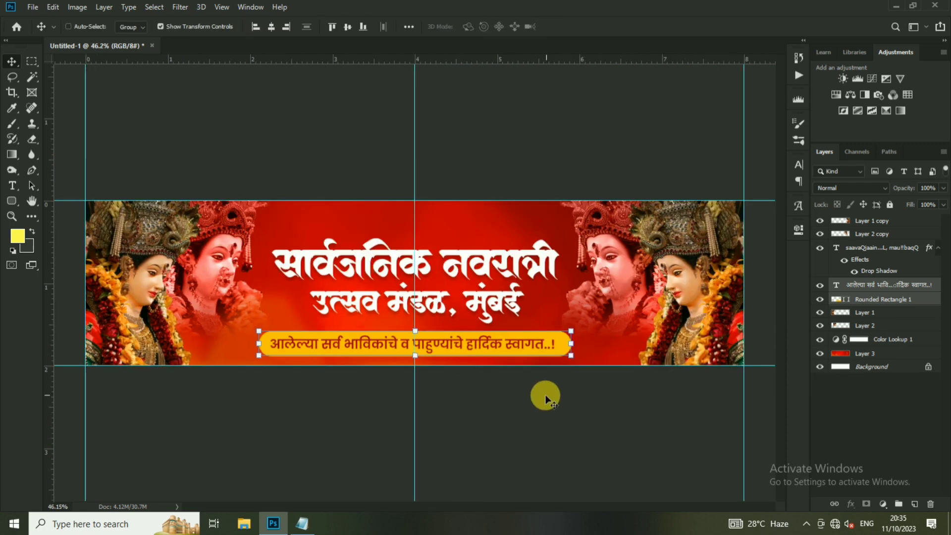
left_click_drag(574, 339, 573, 336)
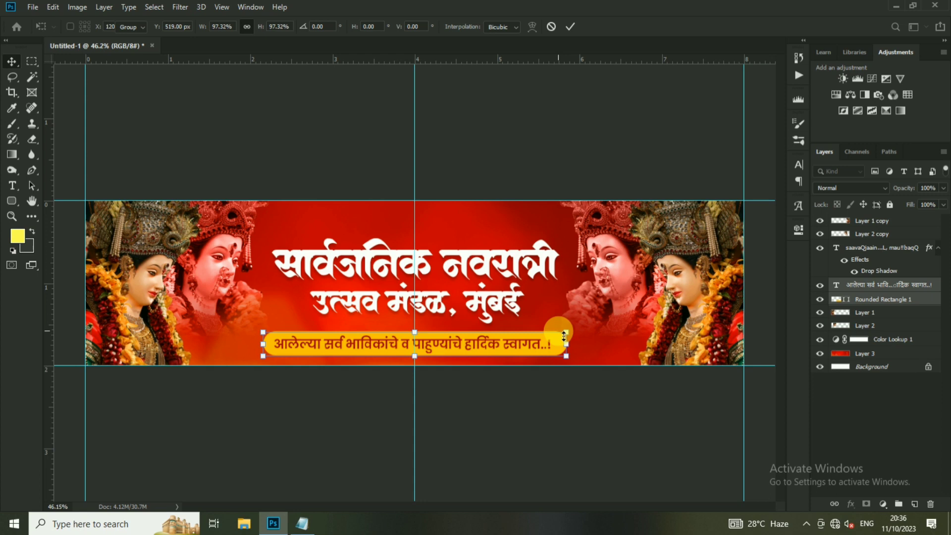
key("Return")
left_click(490, 282, "ctrl")
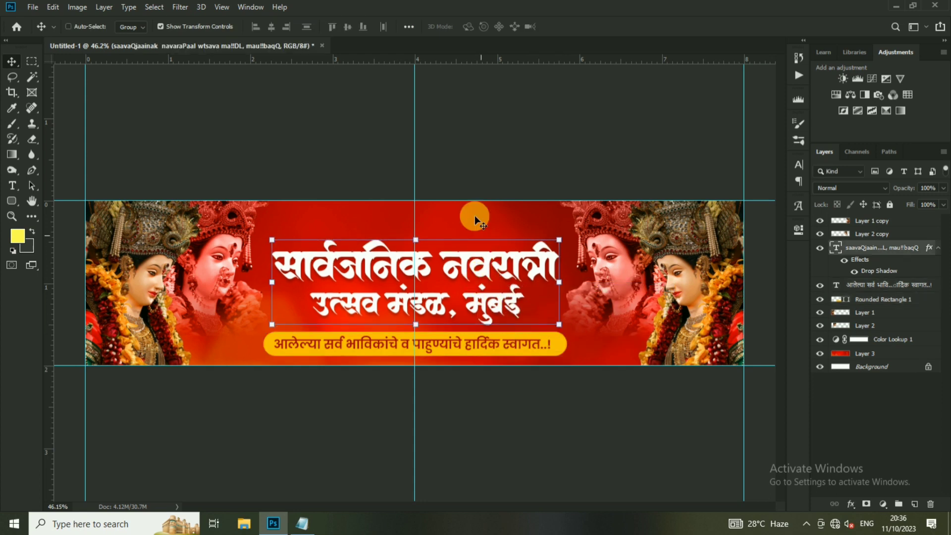
- Open DURGA.psd from the DESIGNS > Durga Design folder on drive F:
scroll(469, 289, "down", 1)
left_click(206, 291)
left_click(26, 6)
left_click(42, 30)
left_click(49, 259)
double_click(151, 111)
double_click(141, 184)
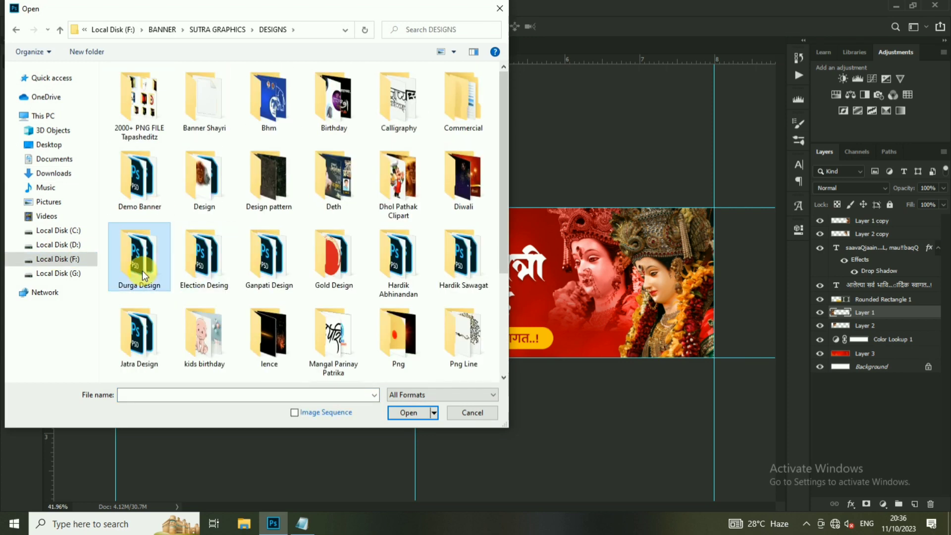
double_click(142, 271)
double_click(336, 216)
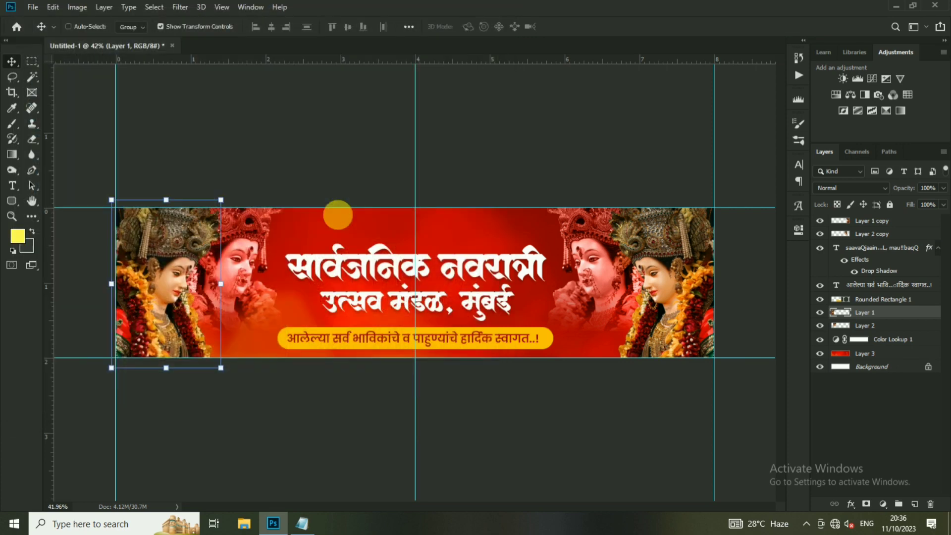
- Bring the garba dancers from DURGA.psd into the banner, scaled beside the welcome bar's left end
left_click(69, 26)
left_click(446, 203)
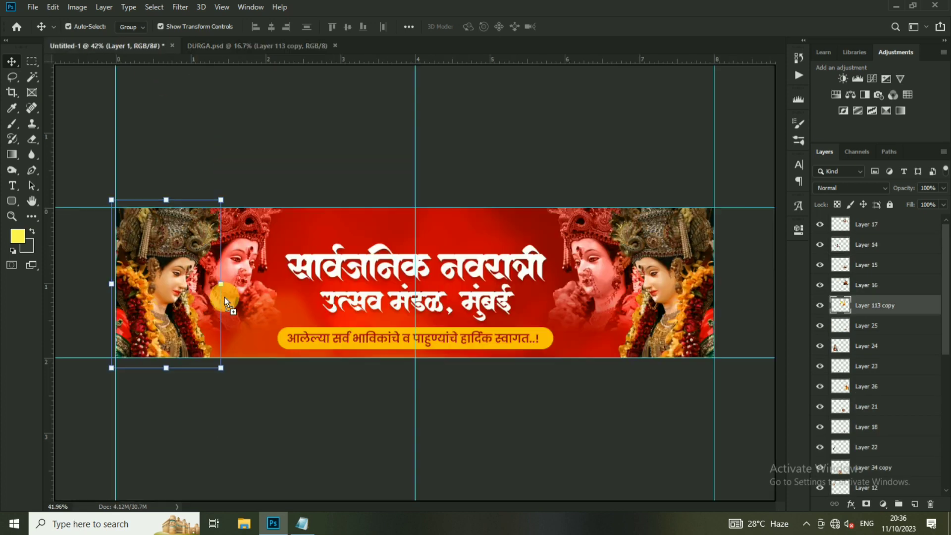
left_click_drag(129, 49, 225, 297)
mouse_move(378, 153)
left_mouse_down()
mouse_move(223, 270)
mouse_move(242, 322)
left_mouse_up()
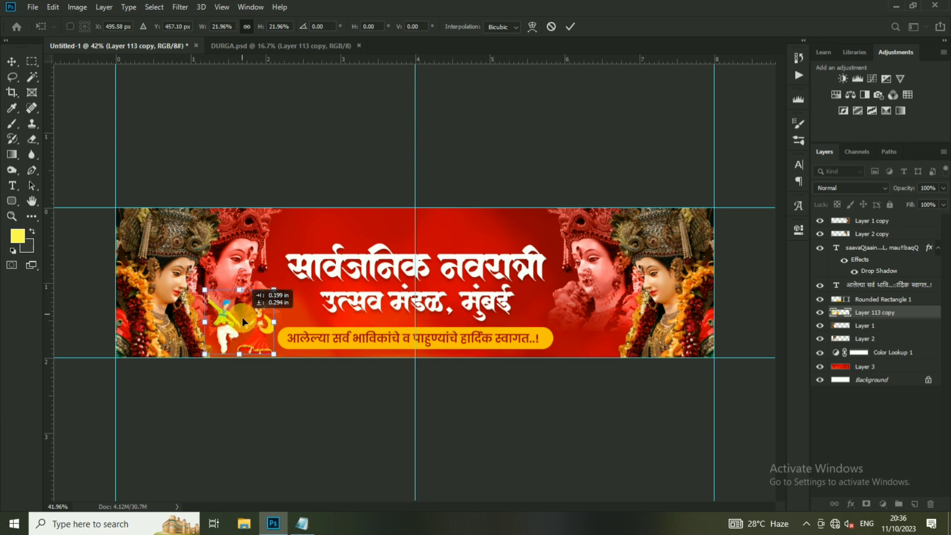
scroll(236, 328, "up", 3)
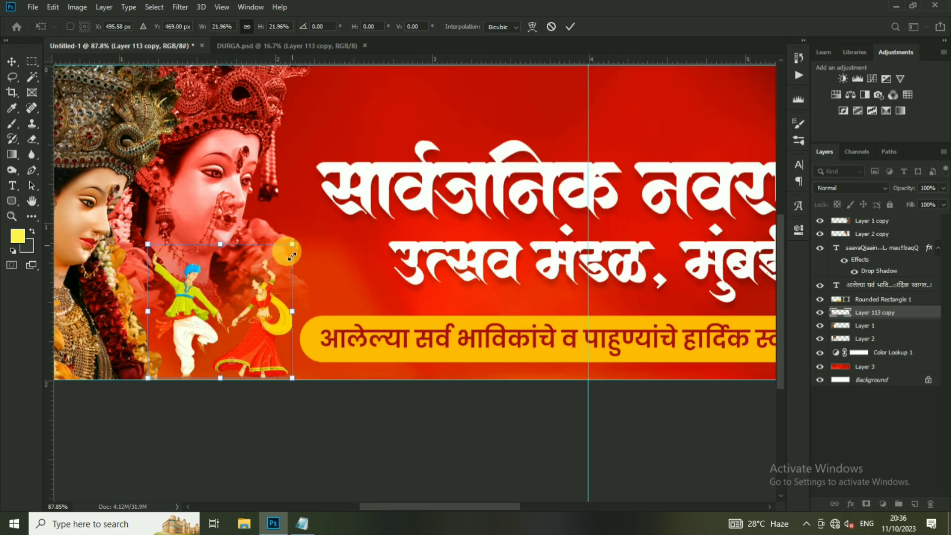
left_click_drag(293, 229, 283, 254)
left_click_drag(257, 290, 268, 299)
key("Return")
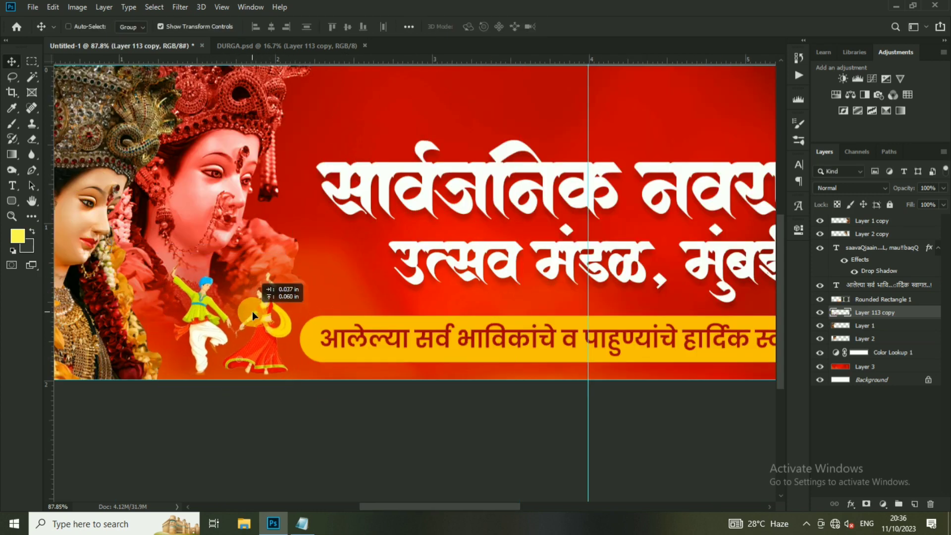
key("Down")
key("Down")
key("Down")
- Give the garba dancers a drop shadow
left_click(916, 315)
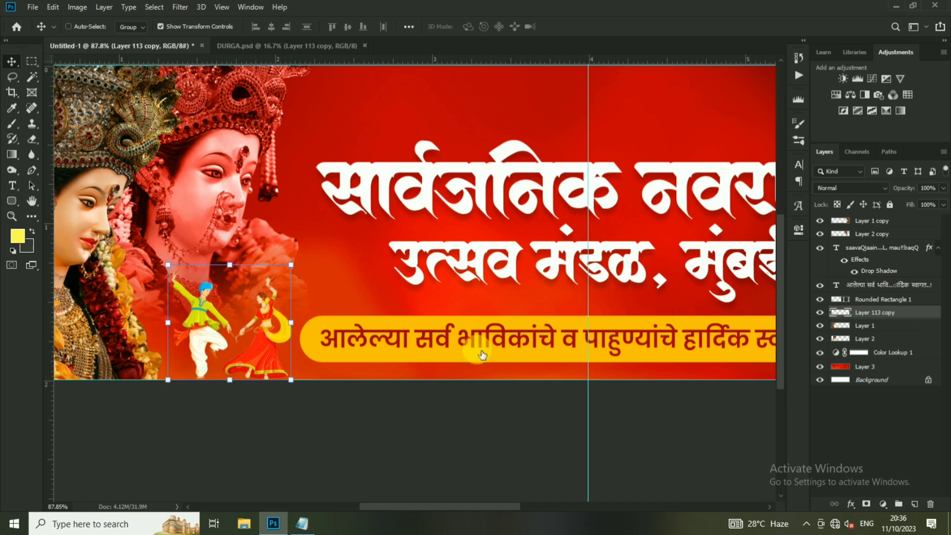
left_click(538, 382)
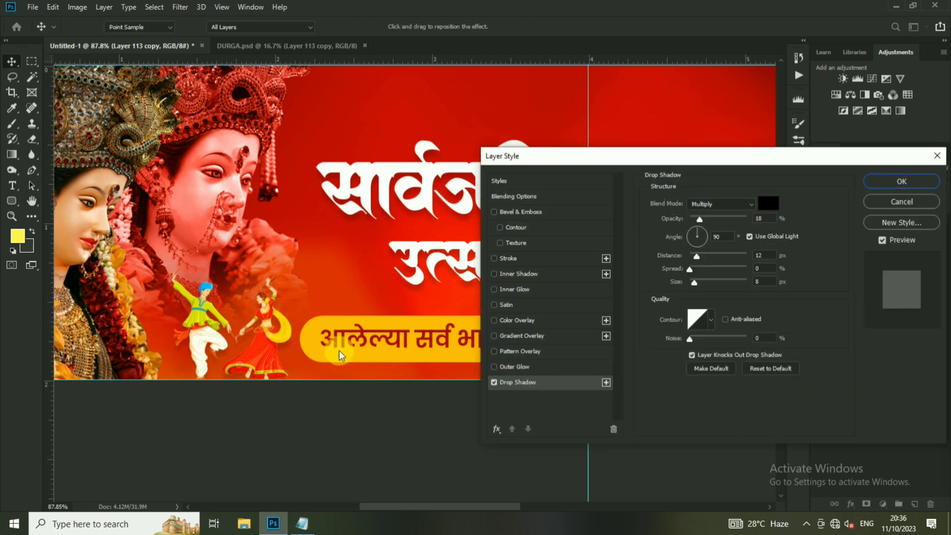
key("Return")
key("ctrl+0")
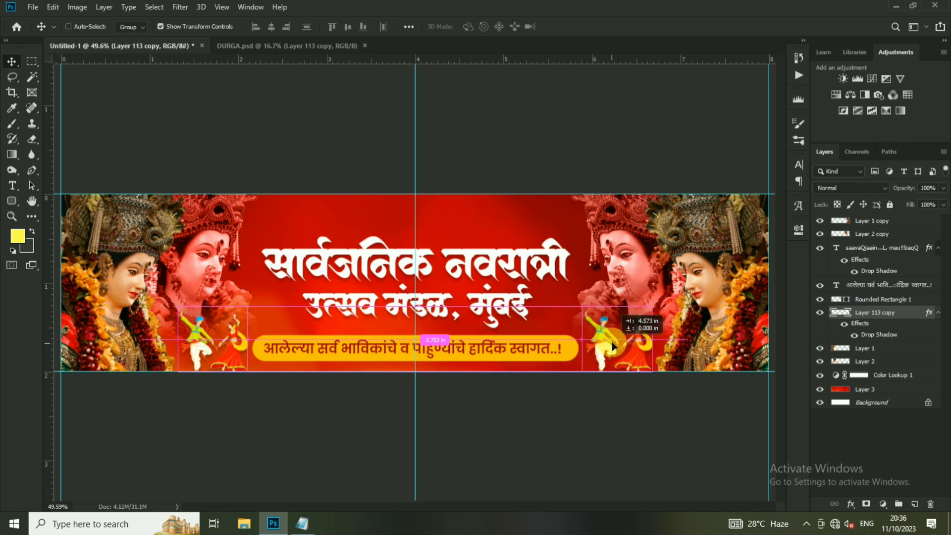
- Copy the dancers to the bar's right end, flip the copy horizontally, and close DURGA.psd
left_click_drag(208, 340, 611, 341)
right_click(606, 307)
left_click(628, 449)
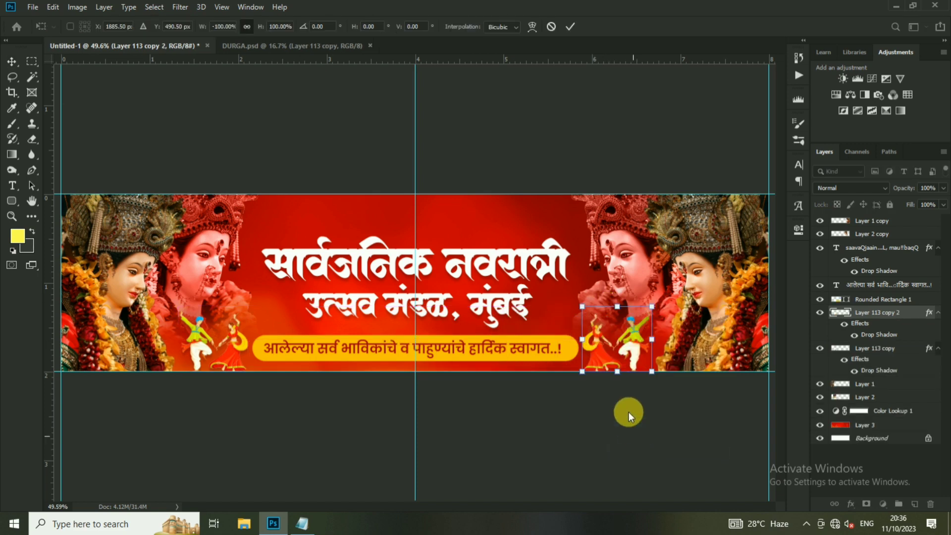
left_click(370, 45)
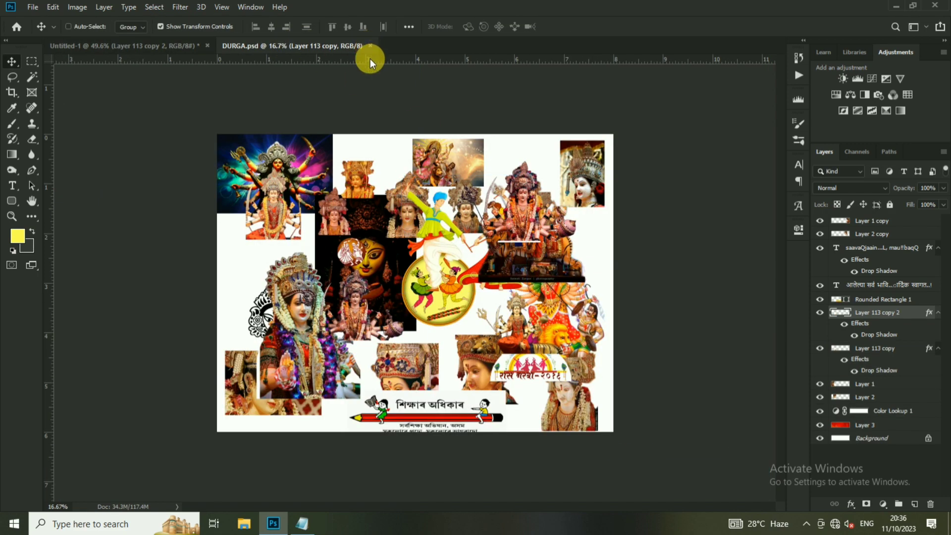
left_click(33, 7)
left_click(45, 30)
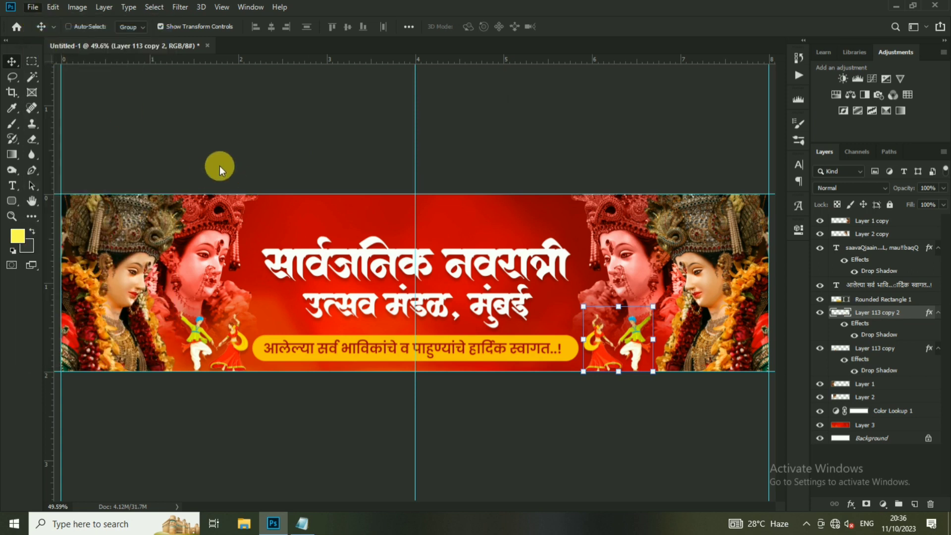
- Open navratri name.psd from the Durga Design folder, dismissing the missing-fonts warning
double_click(141, 270)
key("BackSpace")
key("BackSpace")
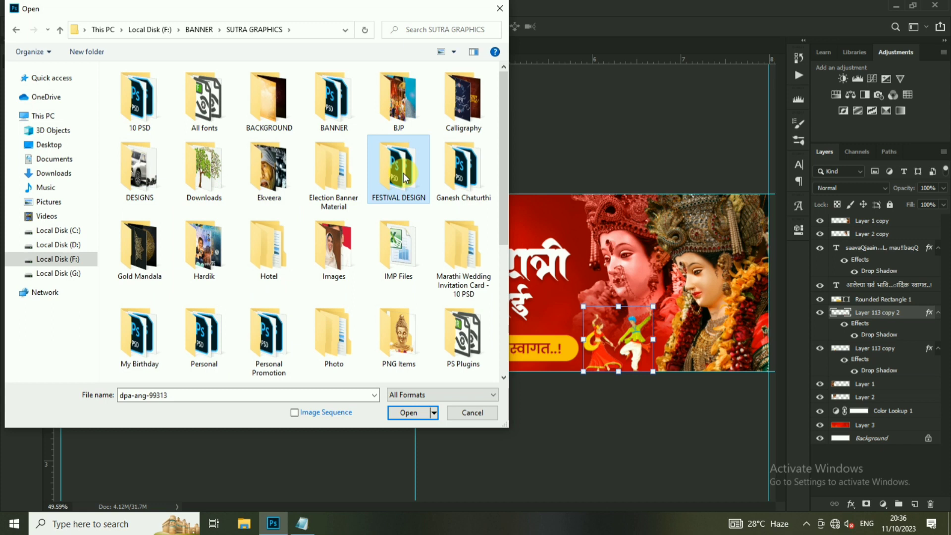
double_click(403, 174)
scroll(323, 209, "down", 10)
double_click(399, 96)
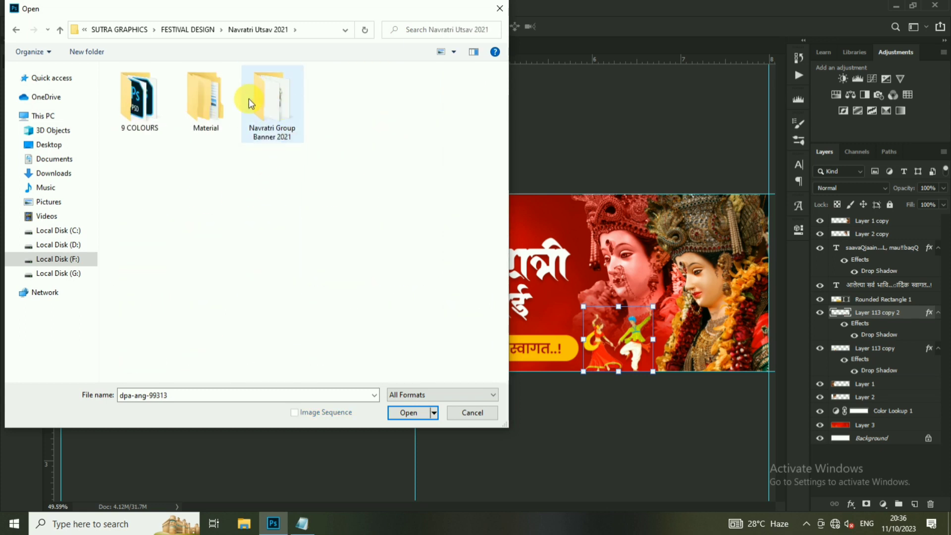
double_click(217, 102)
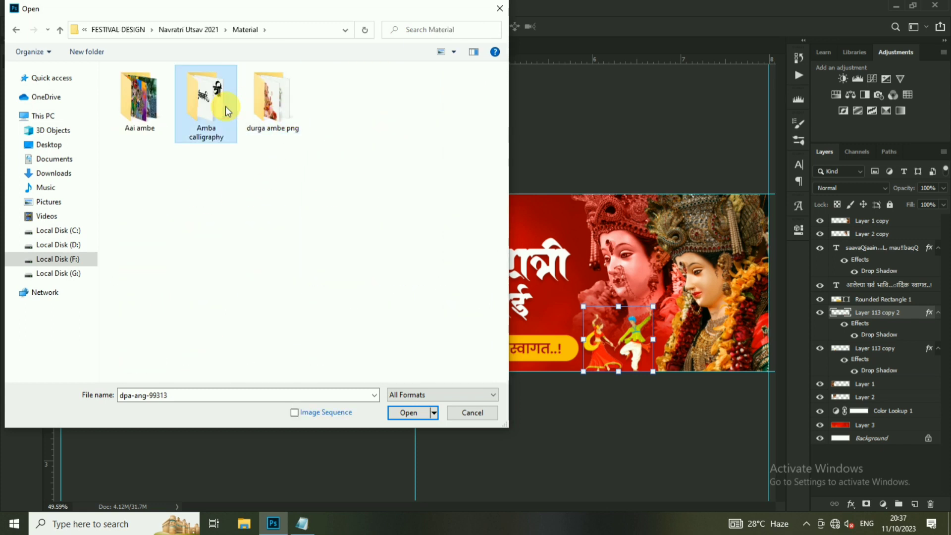
key("BackSpace")
key("BackSpace")
key("BackSpace")
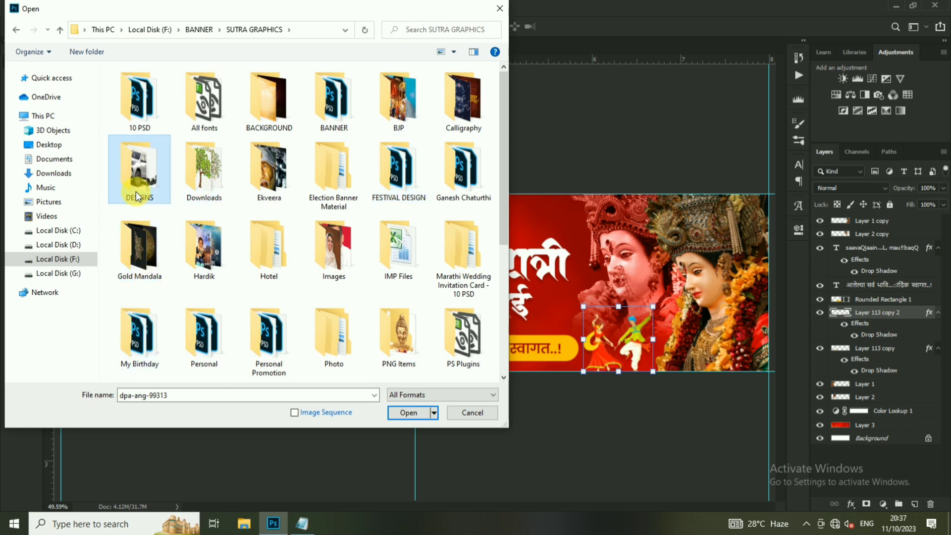
double_click(135, 191)
double_click(136, 255)
scroll(258, 317, "down", 5)
double_click(267, 317)
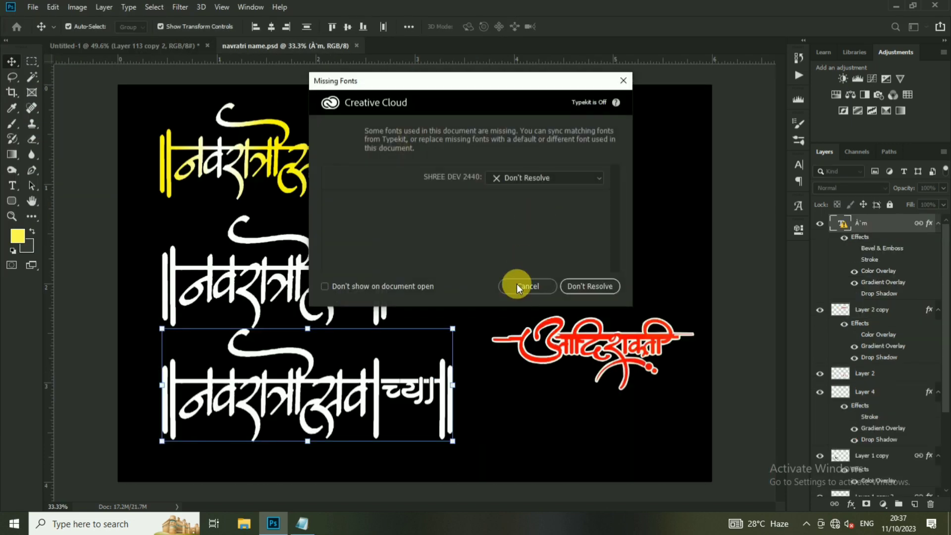
left_click(519, 283)
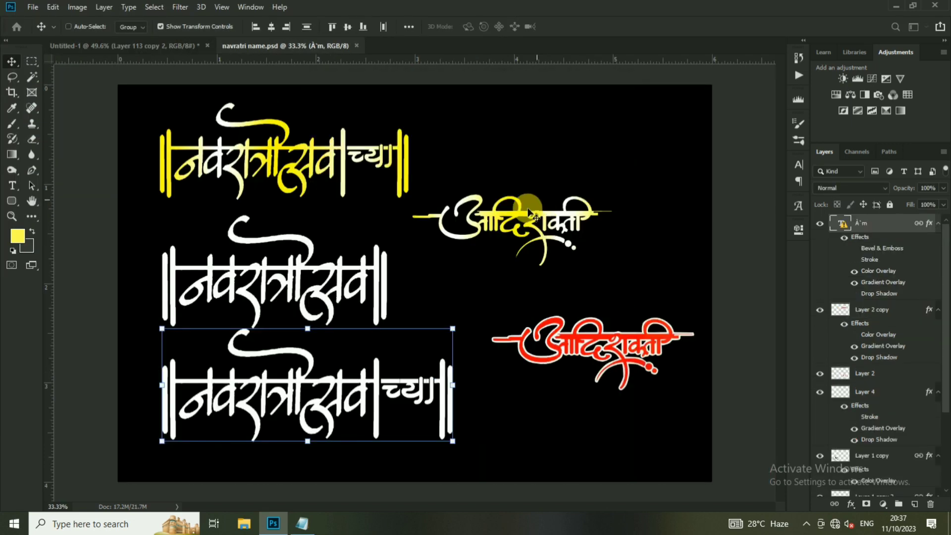
- Bring the Aadishakti calligraphy into the banner and give it a white Color Overlay
mouse_move(553, 201)
left_mouse_down()
mouse_move(156, 44)
mouse_move(424, 223)
left_mouse_up()
left_click_drag(418, 159, 426, 205)
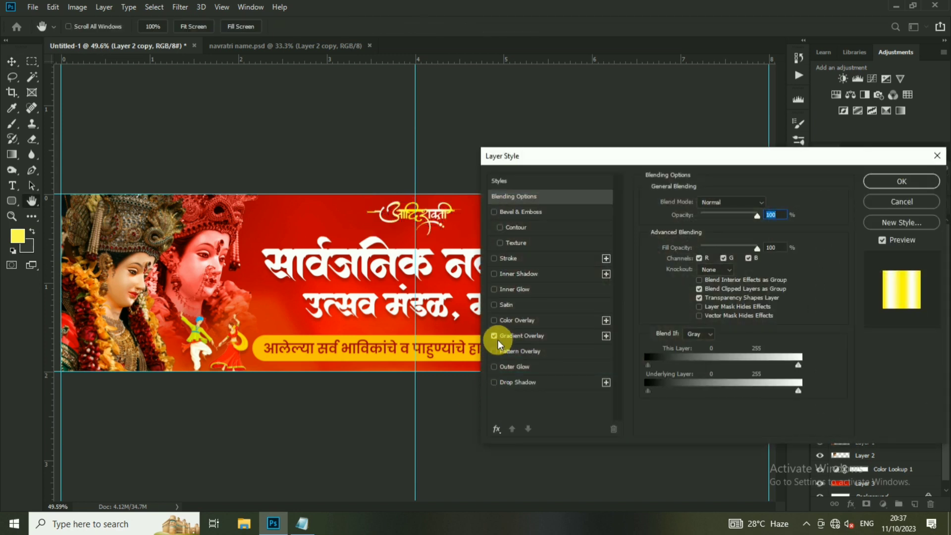
left_click(902, 181)
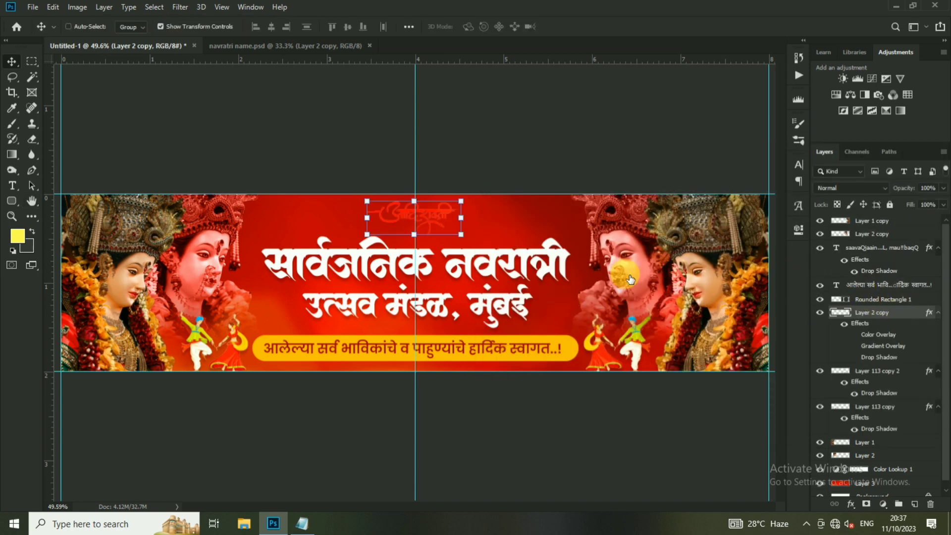
left_click(517, 320)
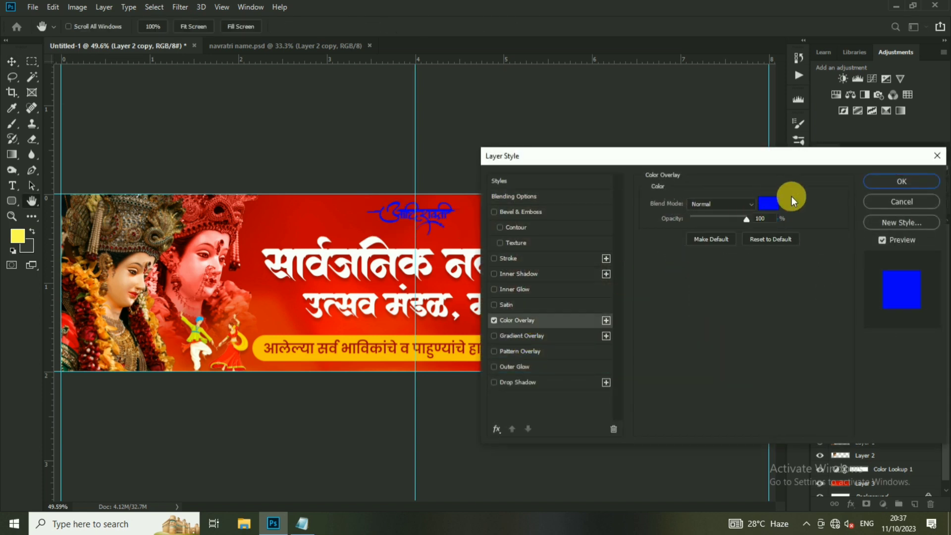
left_click(765, 198)
left_click_drag(726, 255, 620, 183)
key("Return")
key("Return")
key("v")
- Enlarge the calligraphy to about 127% above the title, then close navratri name.psd
scroll(437, 207, "up", 2)
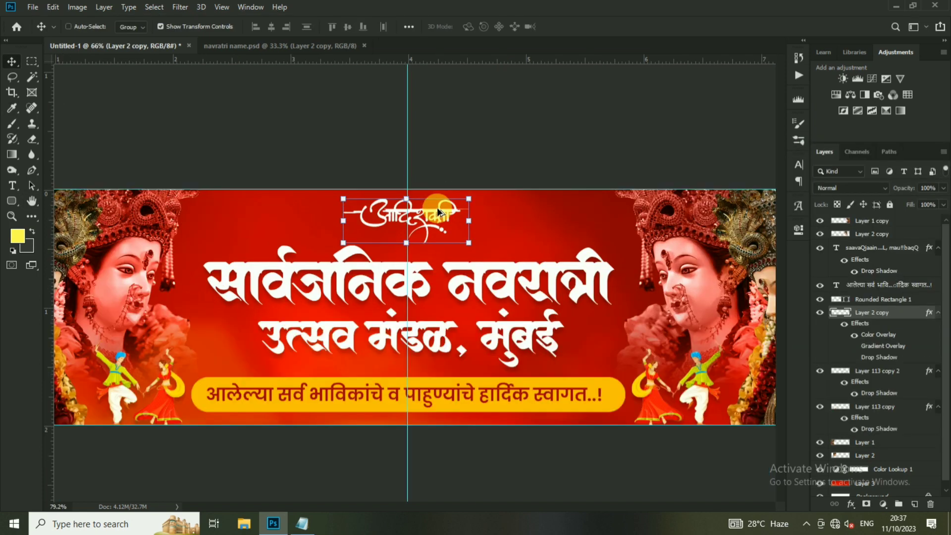
scroll(436, 207, "up", 2)
left_click_drag(480, 197, 502, 190)
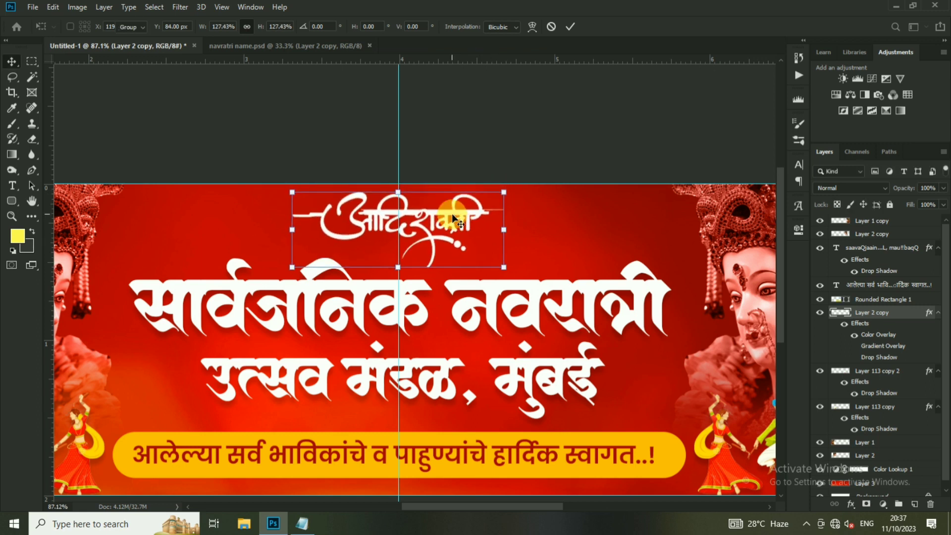
key("Return")
scroll(496, 325, "down", 2)
scroll(495, 324, "down", 1)
left_click(377, 64, "ctrl")
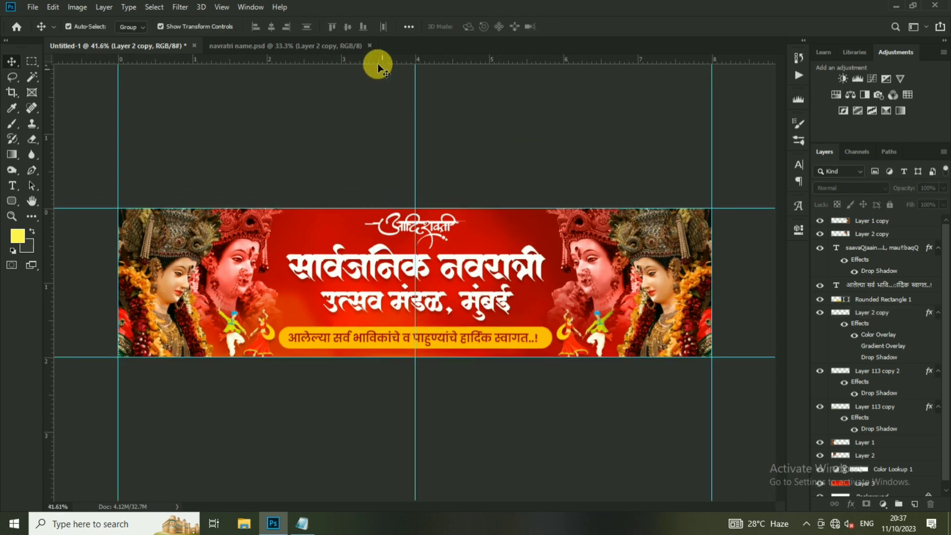
left_click(328, 46)
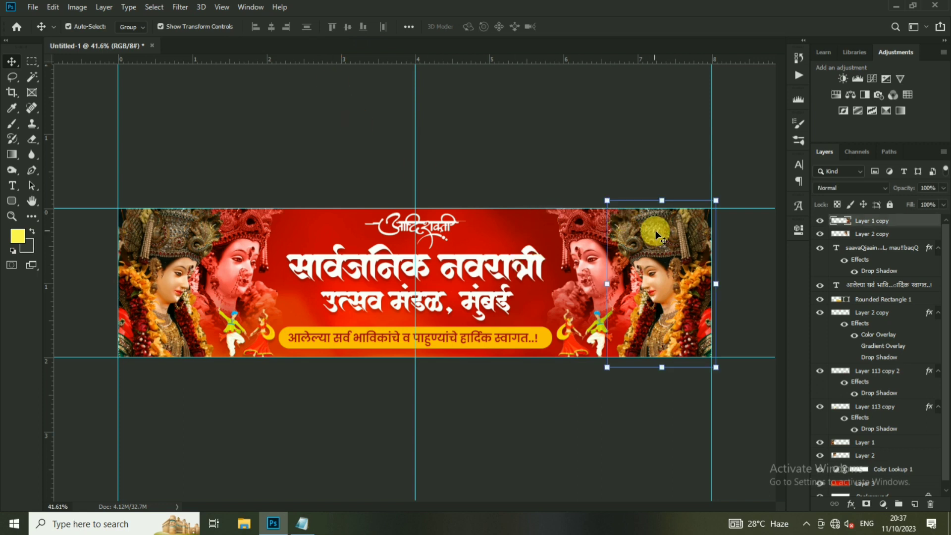
scroll(555, 249, "up", 1)
- Hide the guides and create a new tall 2 x 8 in document
key("ctrl+semicolon")
left_click(33, 8)
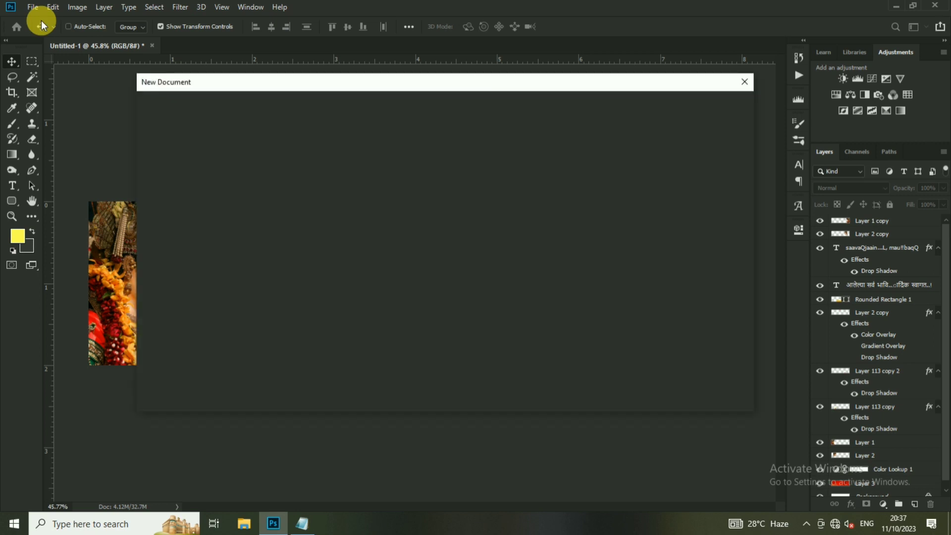
left_click(680, 393)
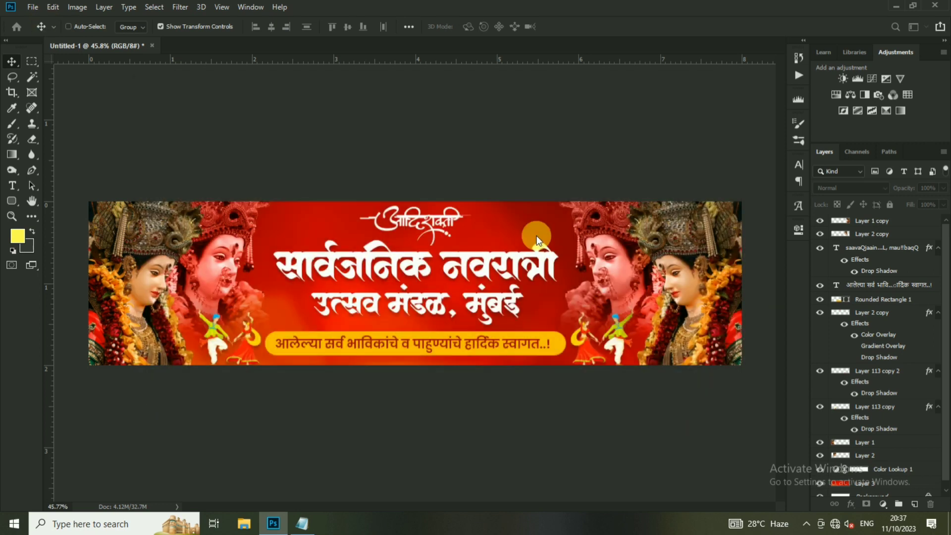
left_click(40, 10)
left_click(40, 30)
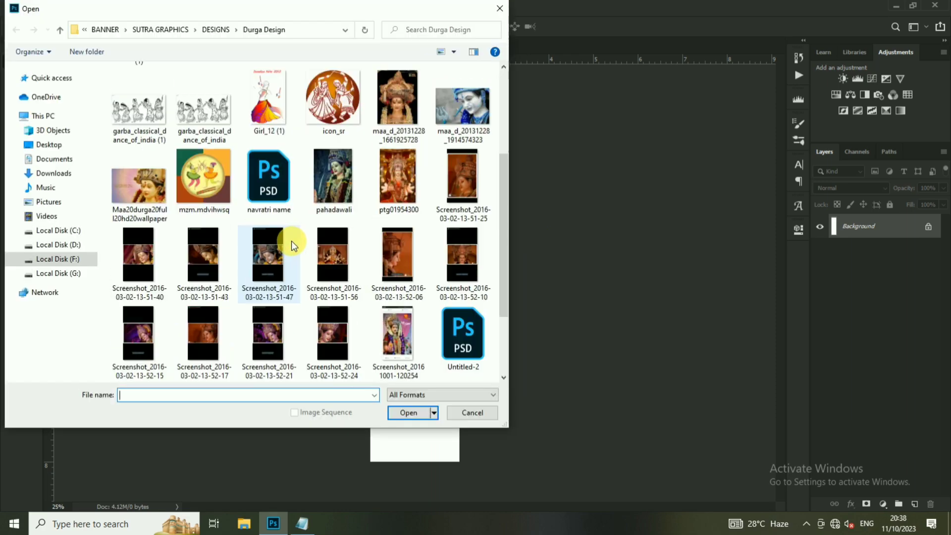
scroll(436, 277, "down", 2)
scroll(347, 208, "up", 5)
key("Escape")
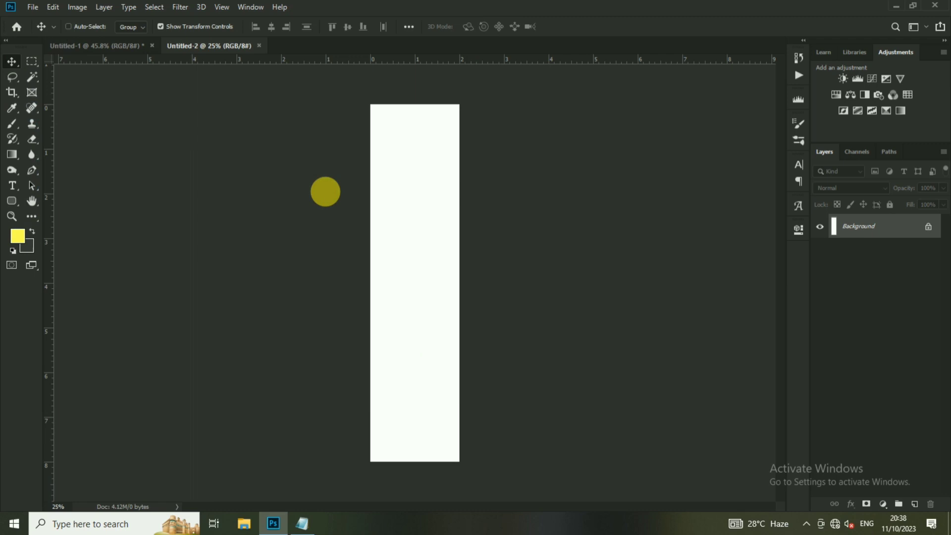
- Bring the Durga image into the tall document and scale it to fill the banner width at the top
mouse_move(291, 288)
left_mouse_down()
mouse_move(283, 156)
mouse_move(409, 219)
mouse_move(432, 200)
left_mouse_up()
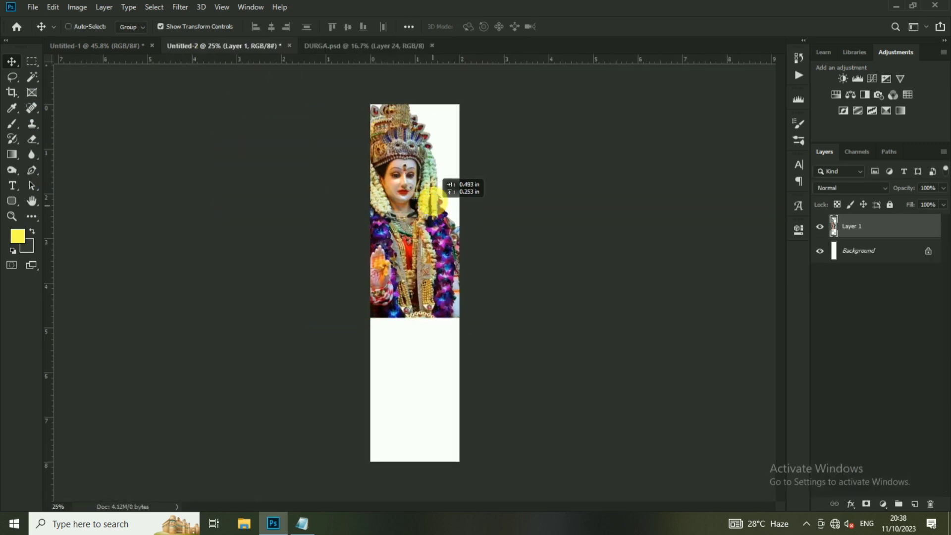
key("ctrl+plus")
key("ctrl+t")
left_click_drag(414, 77, 414, 92)
left_click_drag(407, 365, 416, 298)
mouse_move(424, 240)
left_mouse_down()
mouse_move(416, 154)
mouse_move(423, 158)
left_mouse_up()
key("Return")
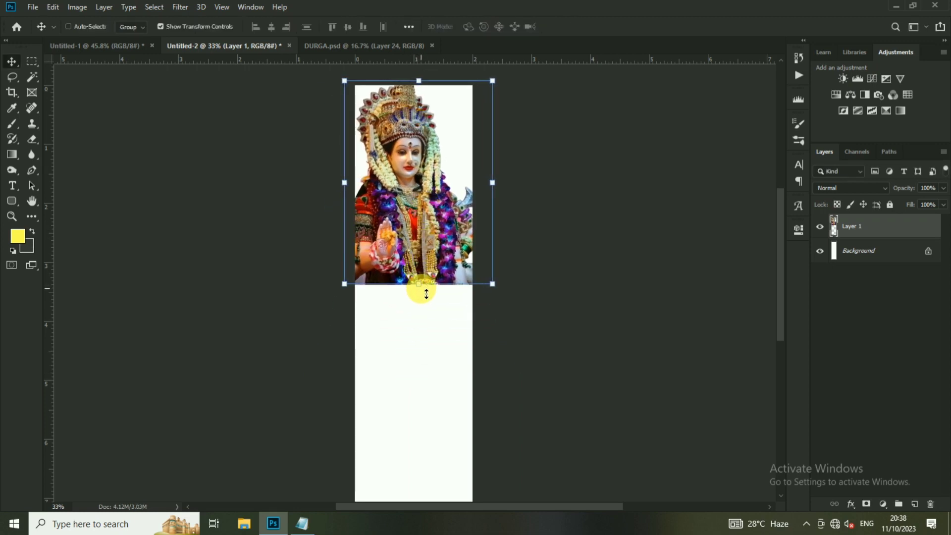
left_click_drag(427, 292, 425, 264)
key("Return")
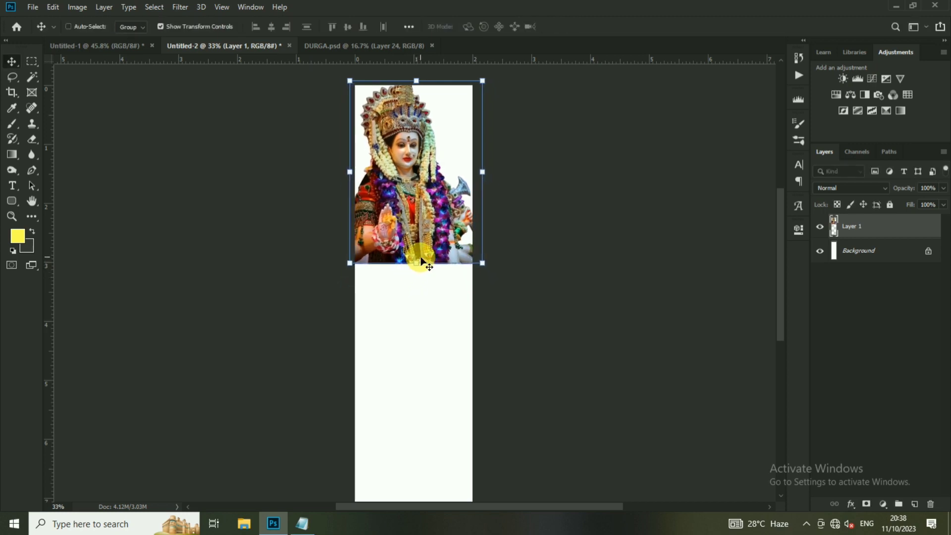
mouse_move(419, 270)
left_mouse_down()
mouse_move(419, 278)
mouse_move(422, 254)
left_mouse_up()
scroll(422, 277, "down", 1)
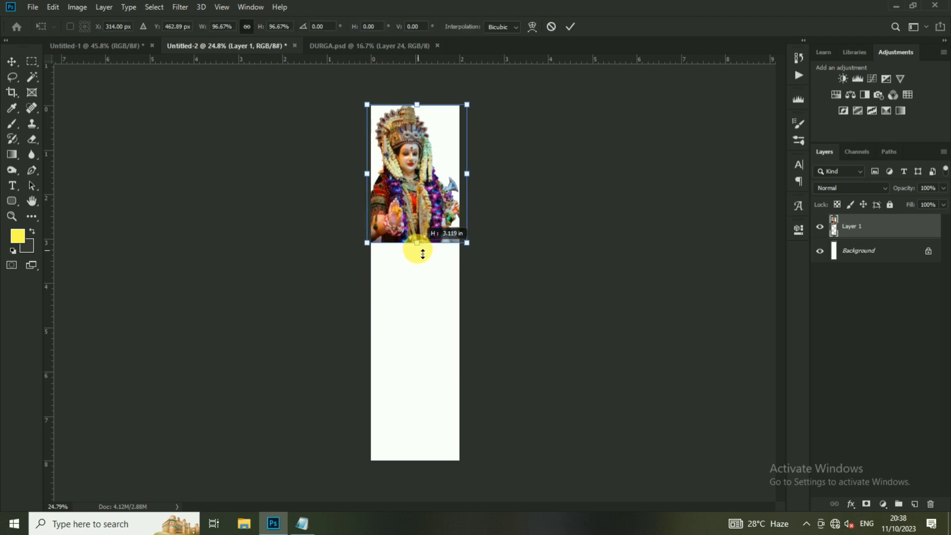
key("Return")
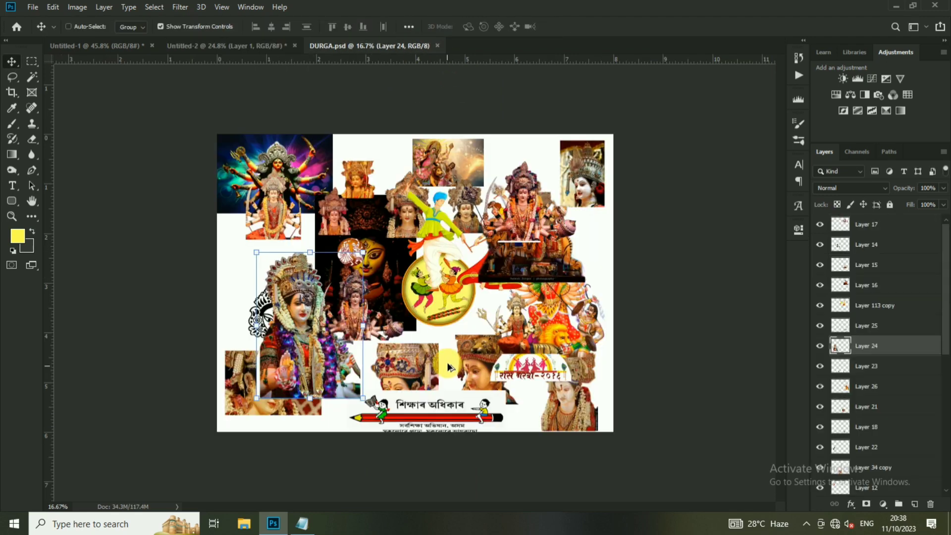
- Add the dancers circle near the banner's bottom, shrunk to about half size
mouse_move(435, 46)
left_mouse_down()
mouse_move(282, 70)
mouse_move(476, 357)
mouse_move(424, 385)
left_mouse_up()
key("ctrl+0")
key("ctrl+t")
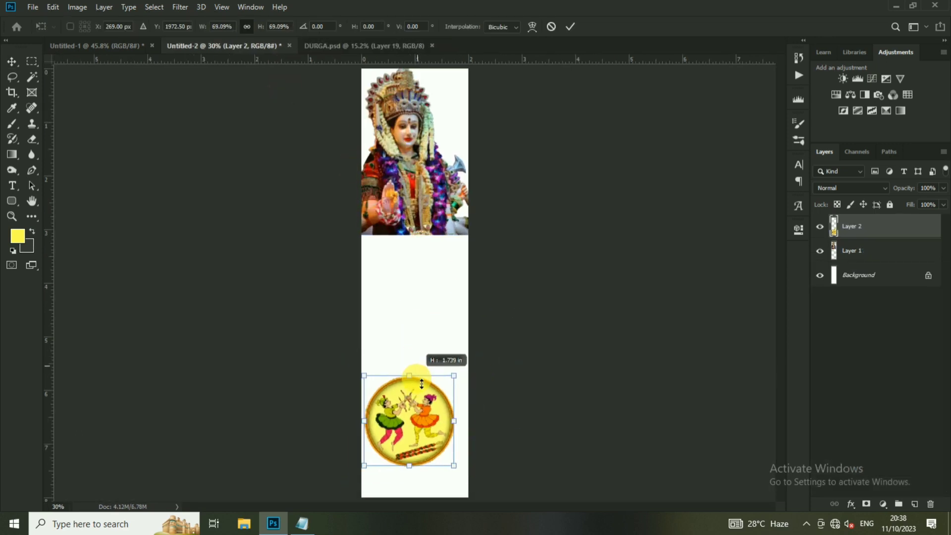
left_click_drag(475, 353, 416, 428)
key("Return")
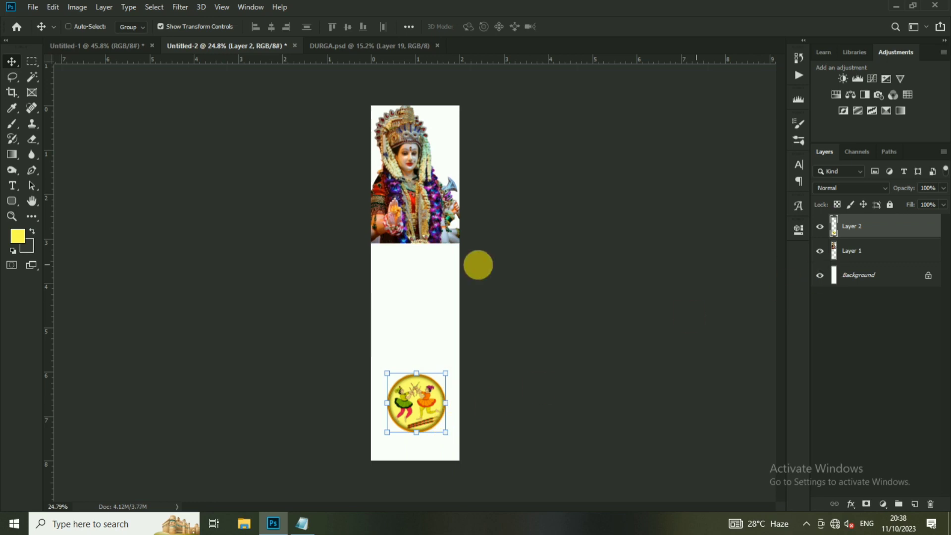
left_click(128, 45)
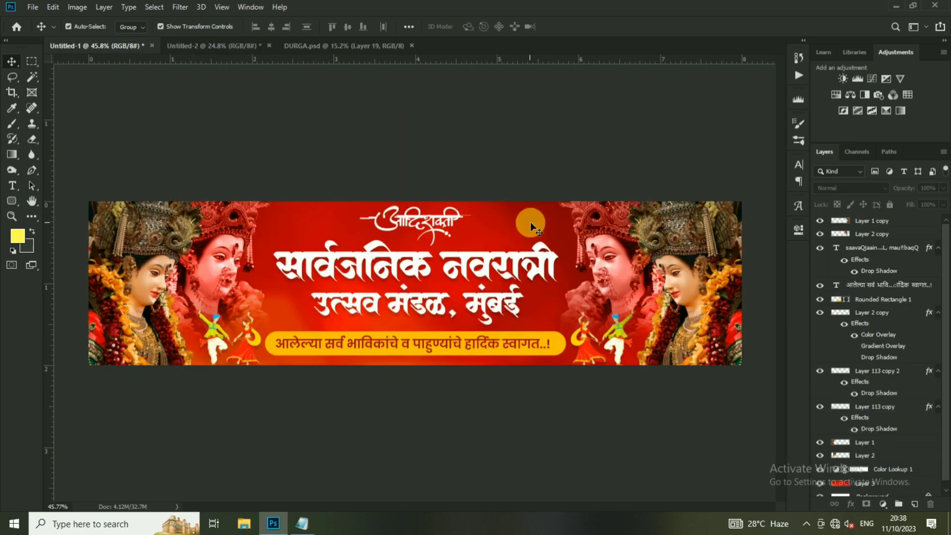
- Copy Layer 3 and Color Lookup 1 into Untitled-2, rotate them -90° and send them behind the images
left_click(879, 448, "shift")
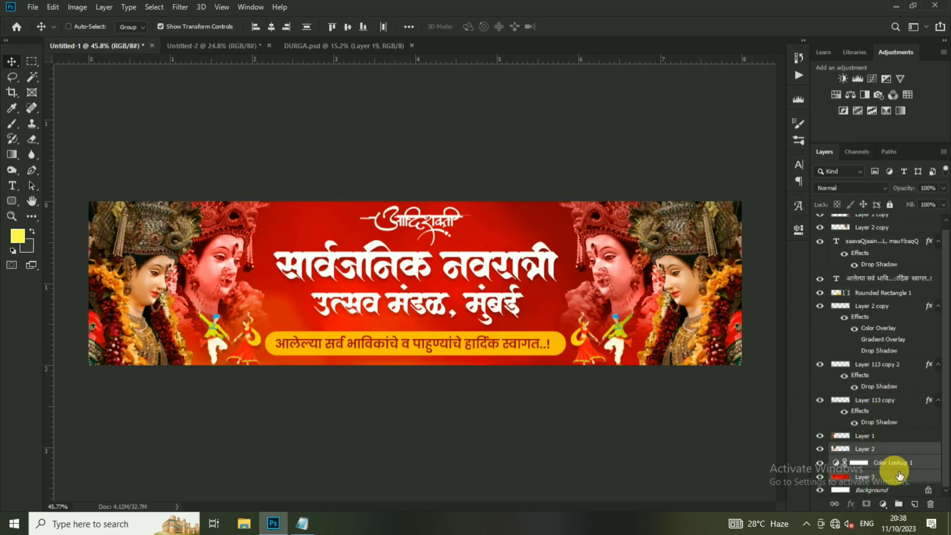
mouse_move(900, 475)
left_mouse_down()
mouse_move(308, 54)
mouse_move(268, 54)
mouse_move(490, 271)
left_mouse_up()
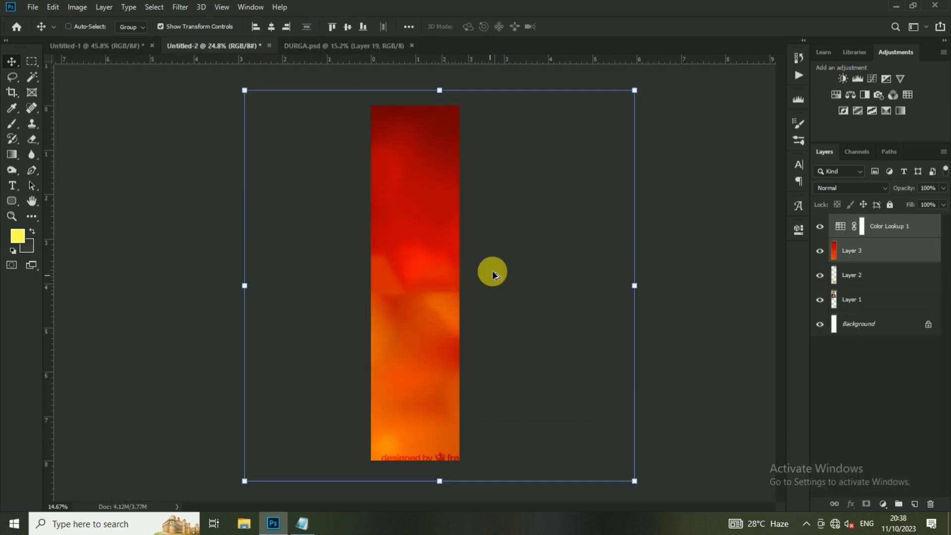
left_click_drag(536, 213, 287, 203)
left_click_drag(386, 286, 416, 248)
key("Return")
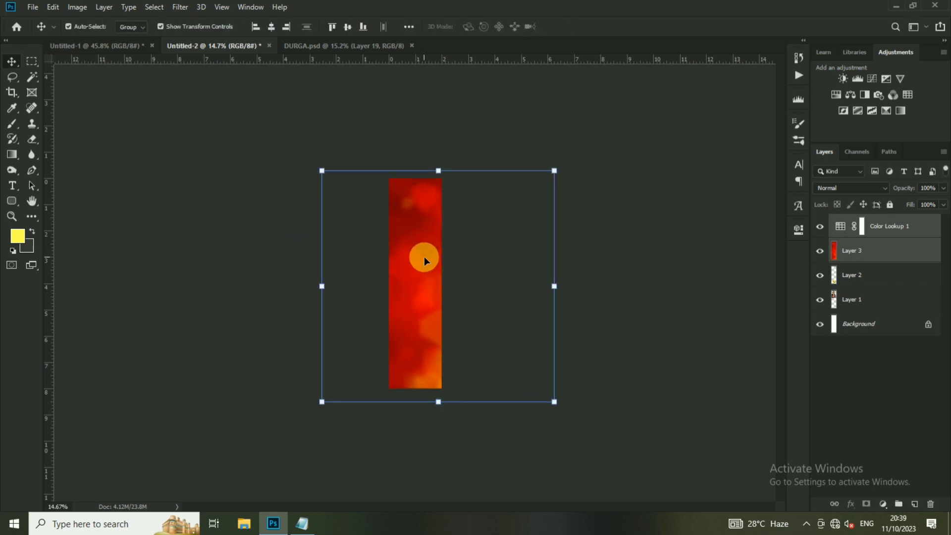
key("ctrl+shift+bracketleft")
key("ctrl+0")
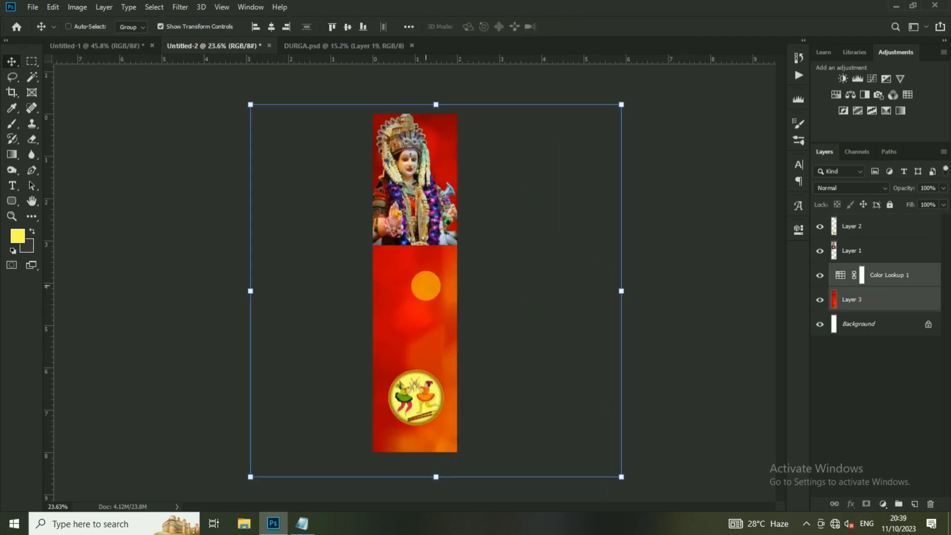
left_click(469, 395)
- Draw a white ellipse at the banner's bottom edge and enlarge it behind the dancers circle
left_click(447, 394, "ctrl")
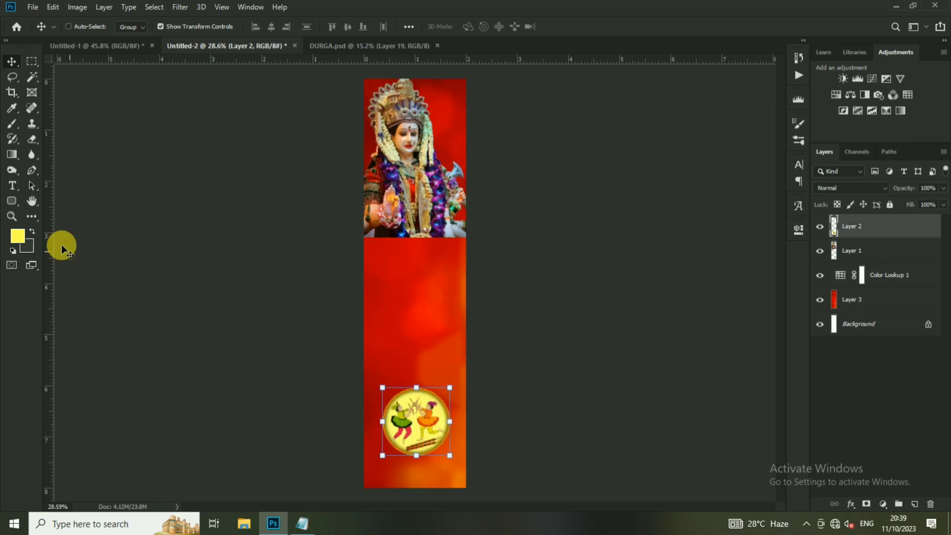
left_click(11, 207)
right_click(12, 203)
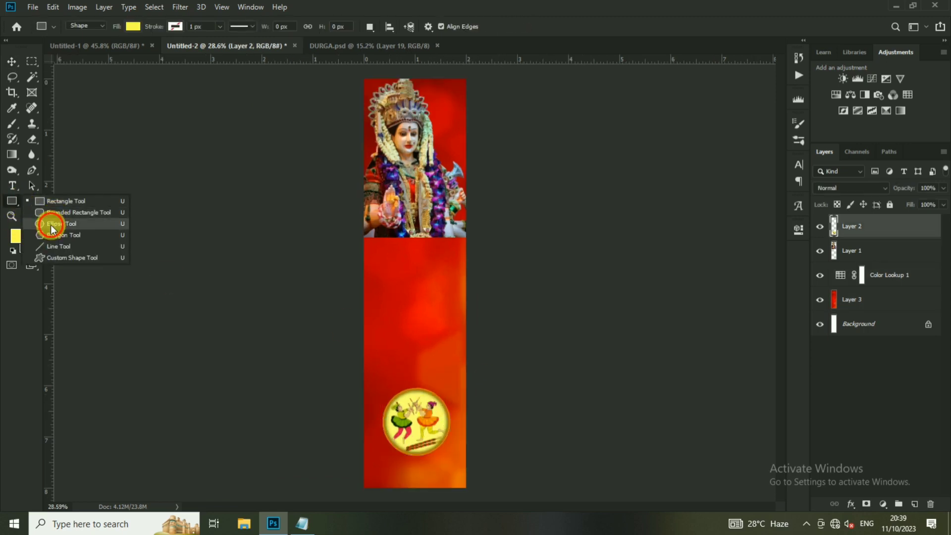
left_click(74, 222)
left_click(901, 180)
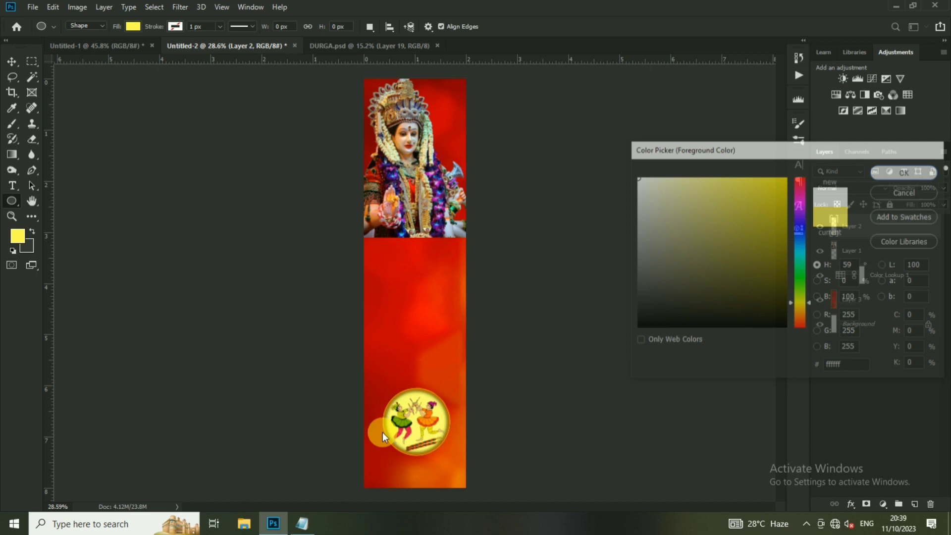
left_click_drag(349, 427, 607, 528)
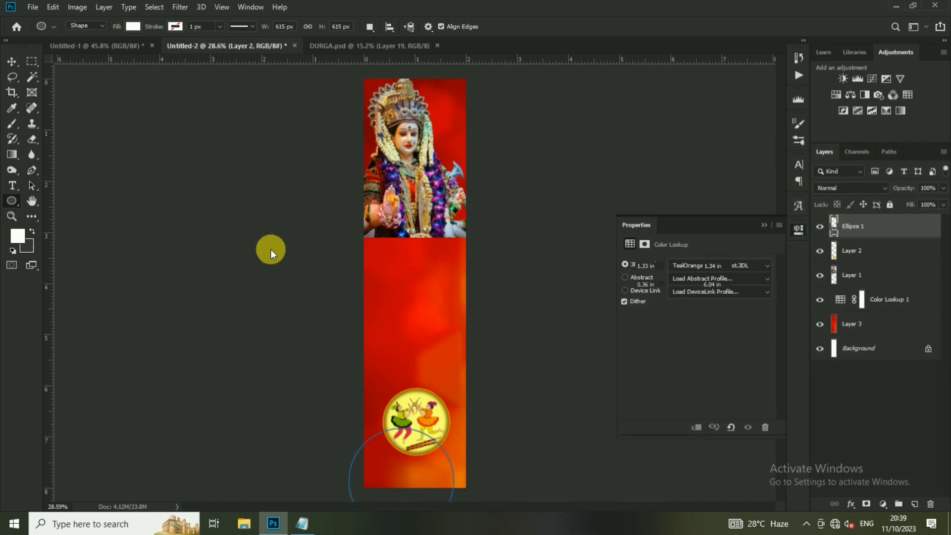
left_click(14, 62)
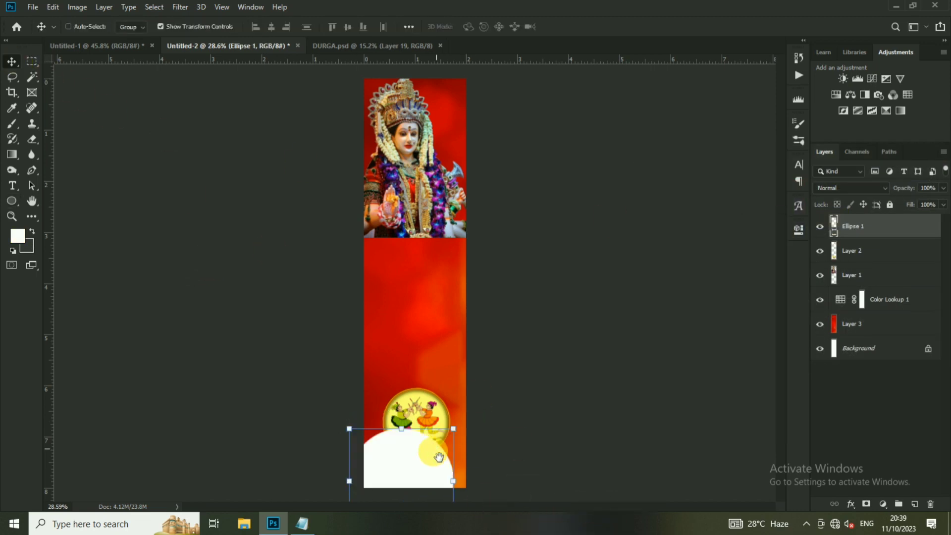
scroll(437, 391, "down", 1)
mouse_move(451, 415)
left_mouse_down()
mouse_move(479, 402)
mouse_move(441, 420)
left_mouse_up()
mouse_move(881, 230)
left_mouse_down()
mouse_move(878, 274)
mouse_move(878, 265)
left_mouse_up()
scroll(472, 341, "up", 5)
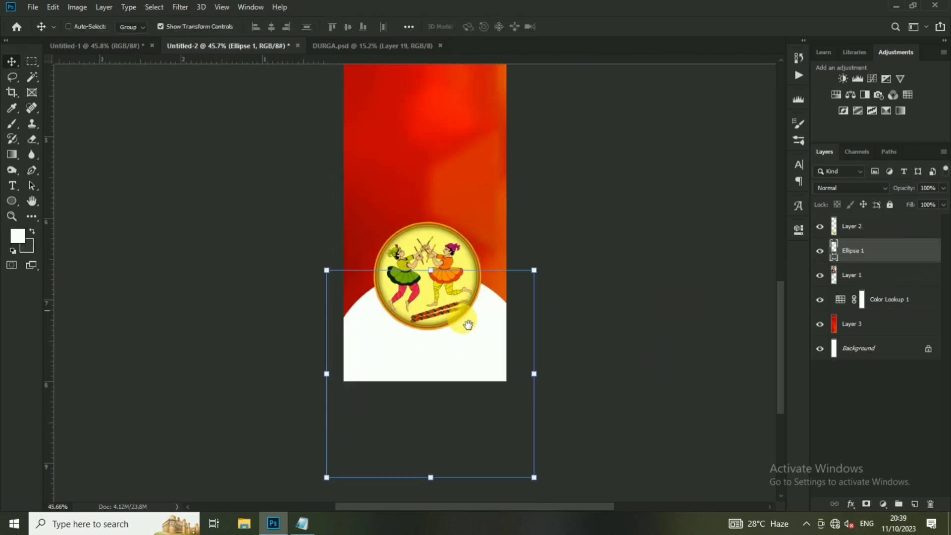
- Add a new guide layout and move the dancers and white circles down slightly
left_click(221, 6)
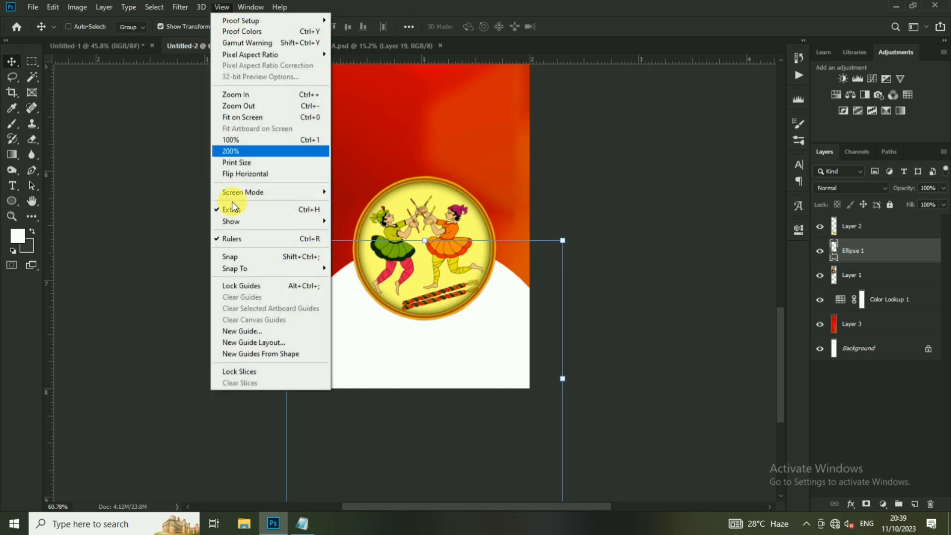
left_click(238, 347)
left_click(549, 114)
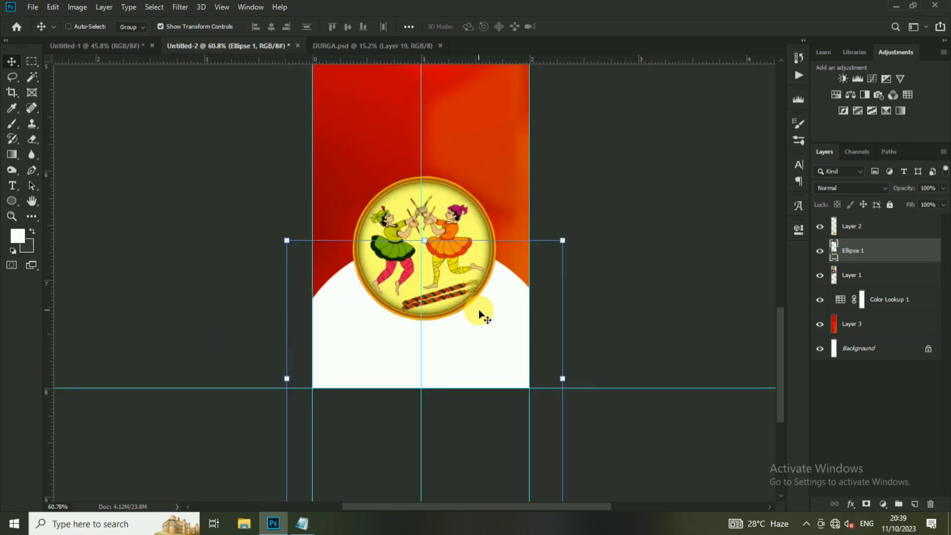
left_click(463, 268, "ctrl+shift")
left_click_drag(490, 253, 484, 301)
scroll(483, 301, "down", 2)
left_click(501, 262)
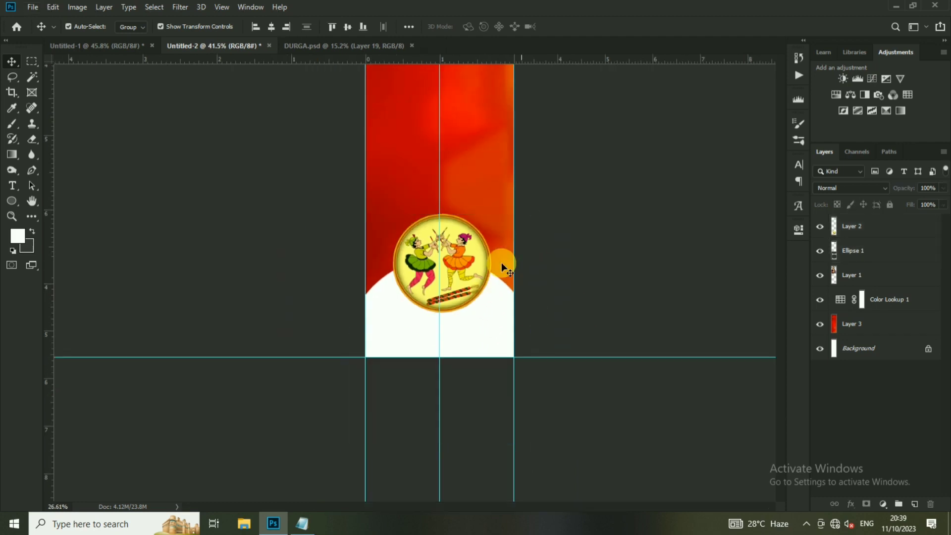
scroll(436, 269, "down", 2)
left_click(439, 198)
scroll(439, 198, "up", 1)
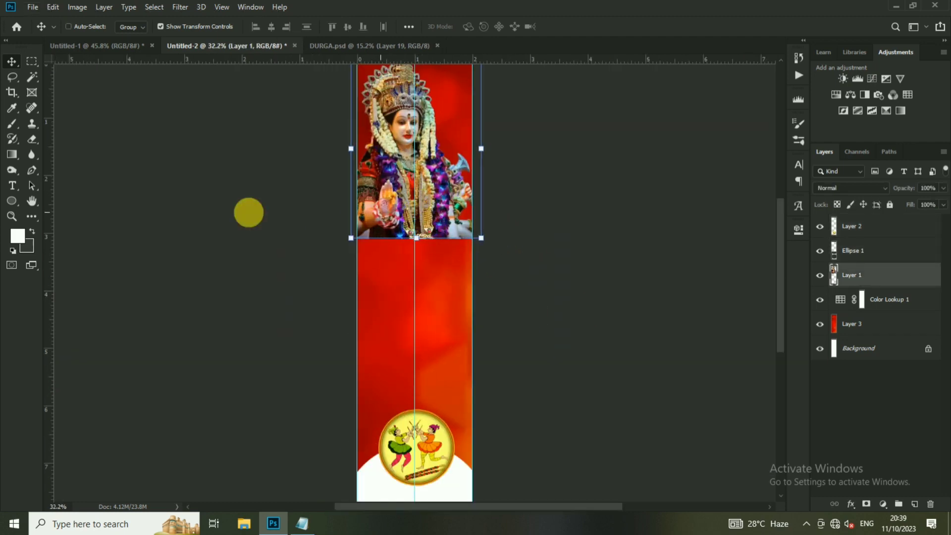
- Draw a red rectangle band across the banner just under the Durga image
left_click(17, 204)
left_click_drag(337, 236, 505, 318)
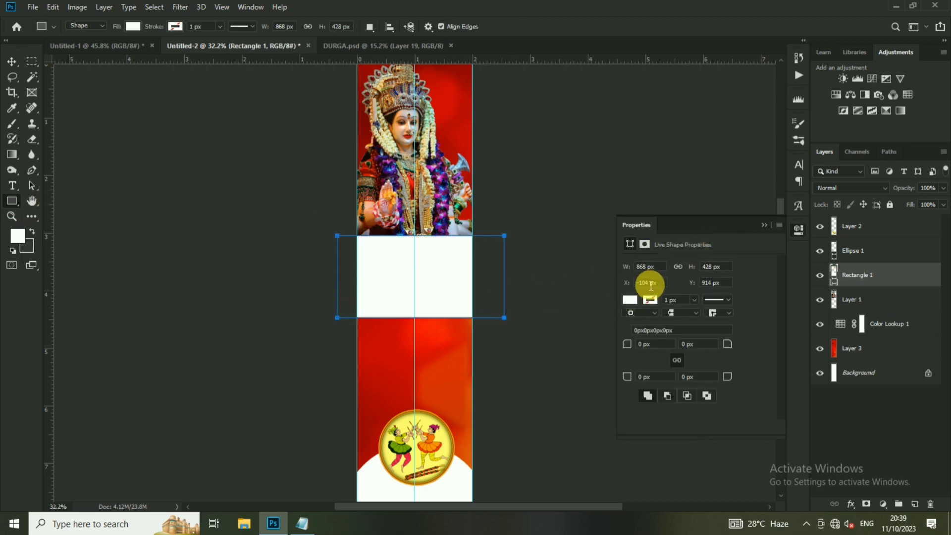
left_click(629, 303)
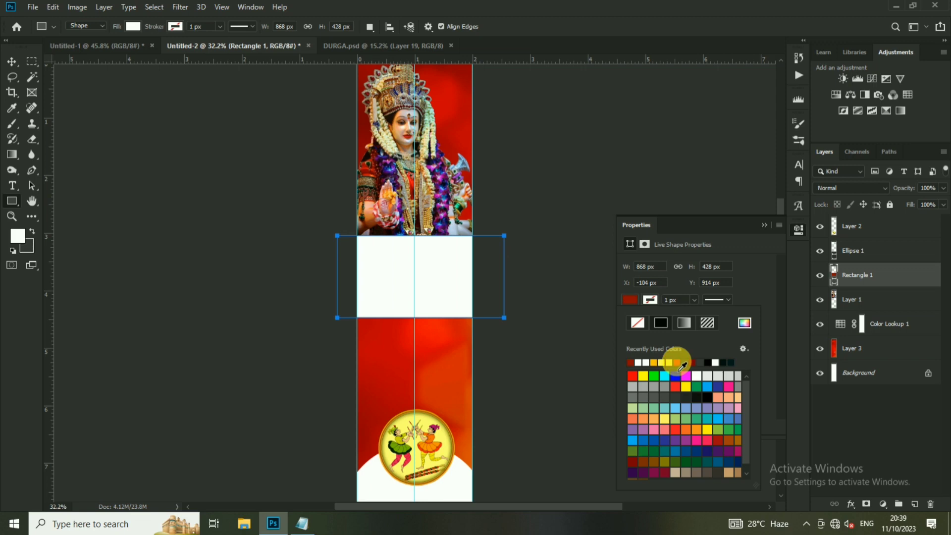
left_click(677, 362)
left_click(694, 362)
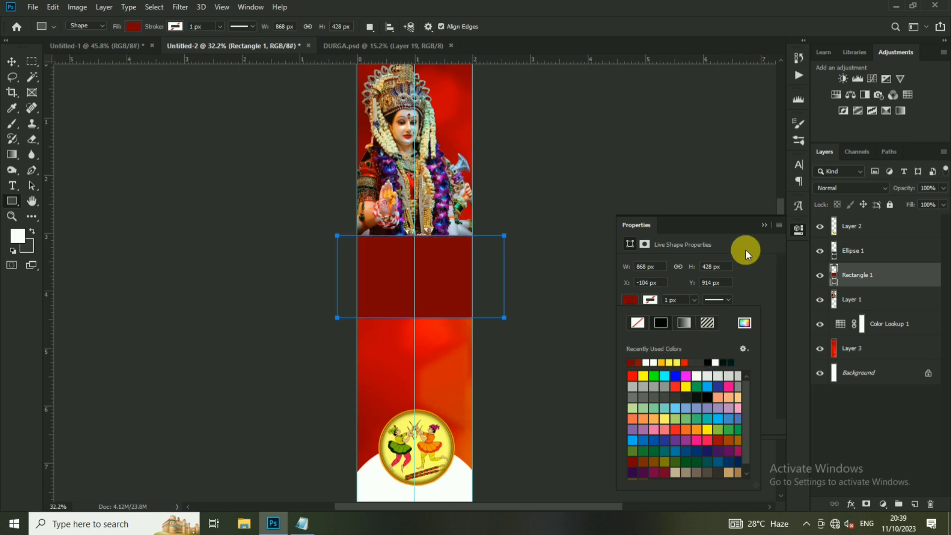
left_click(764, 227)
key("v")
left_click_drag(441, 285, 440, 263)
- Change the band's fill to dark red #7d0000 using the custom colour picker
scroll(433, 300, "up", 2)
scroll(421, 85, "down", 2)
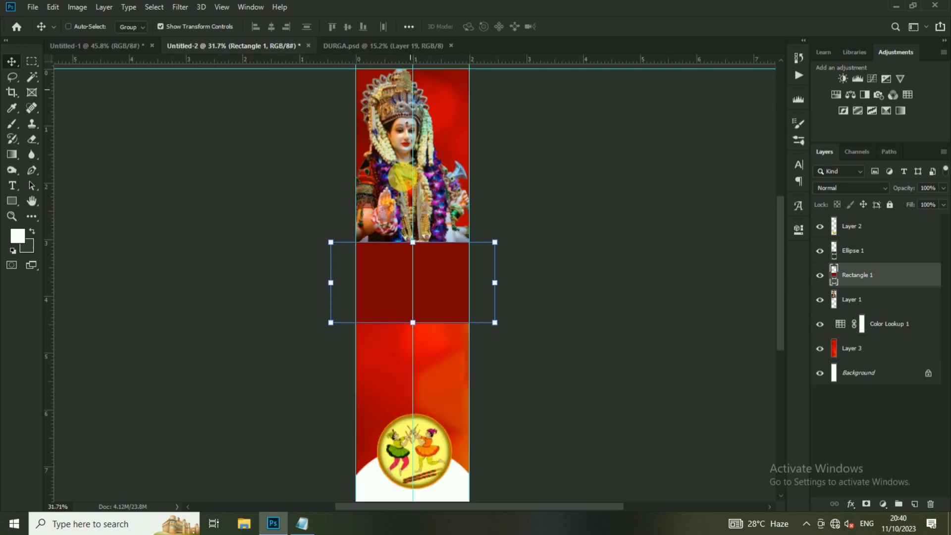
scroll(440, 353, "up", 1)
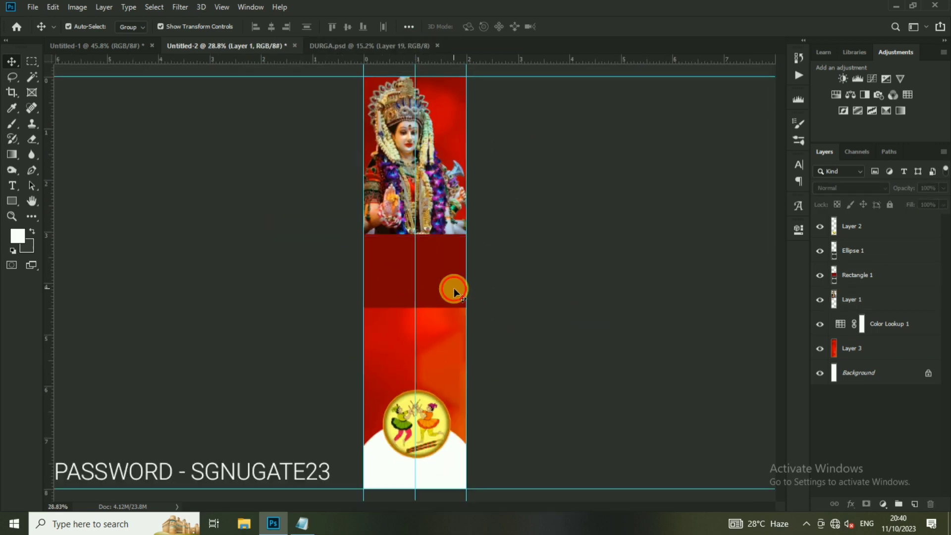
scroll(454, 287, "up", 1)
left_click(798, 230)
left_click(629, 299)
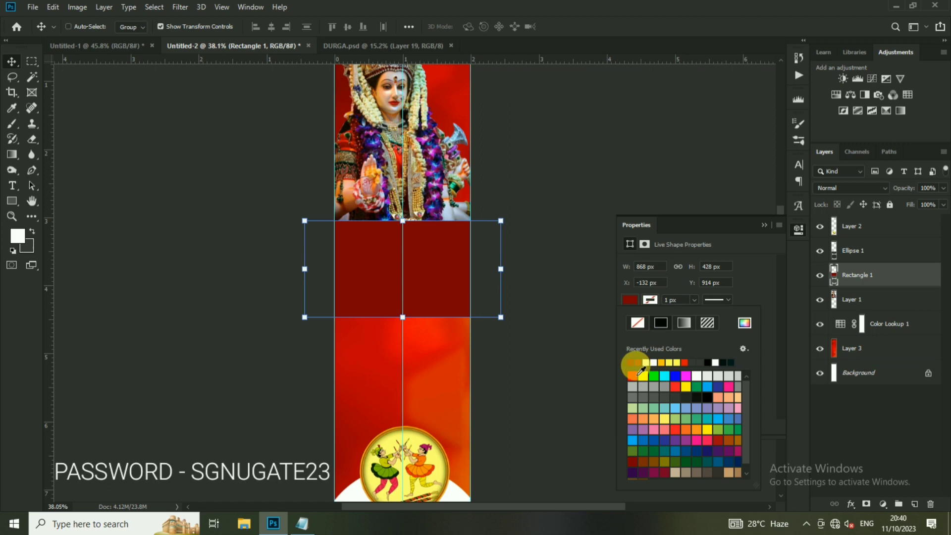
left_click(764, 224)
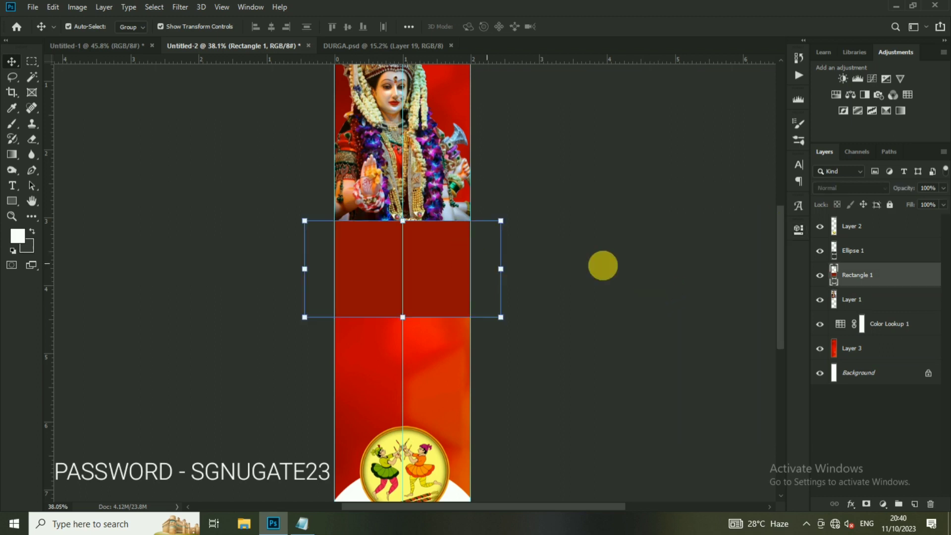
left_click(797, 230)
left_click(650, 300)
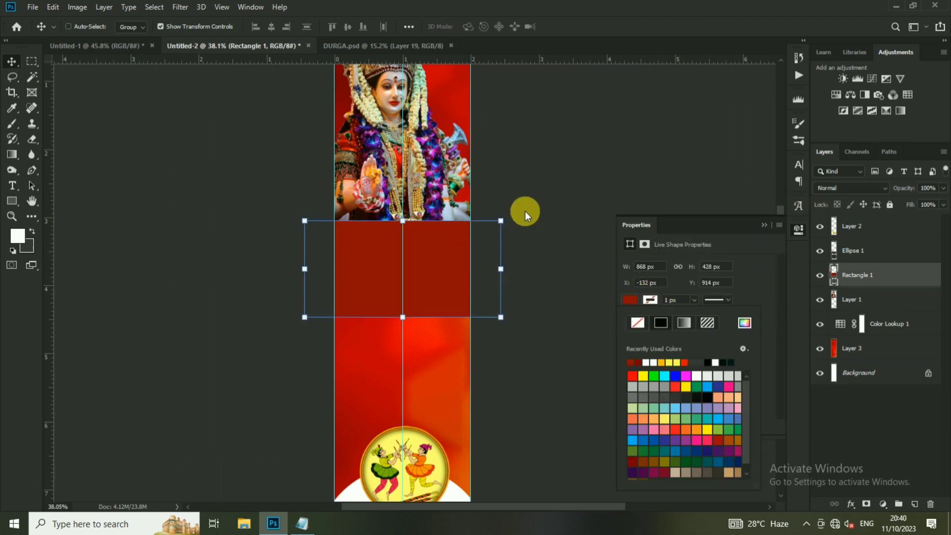
left_click(744, 322)
left_click(902, 171)
left_click(12, 61)
scroll(605, 323, "down", 1)
left_click(605, 323)
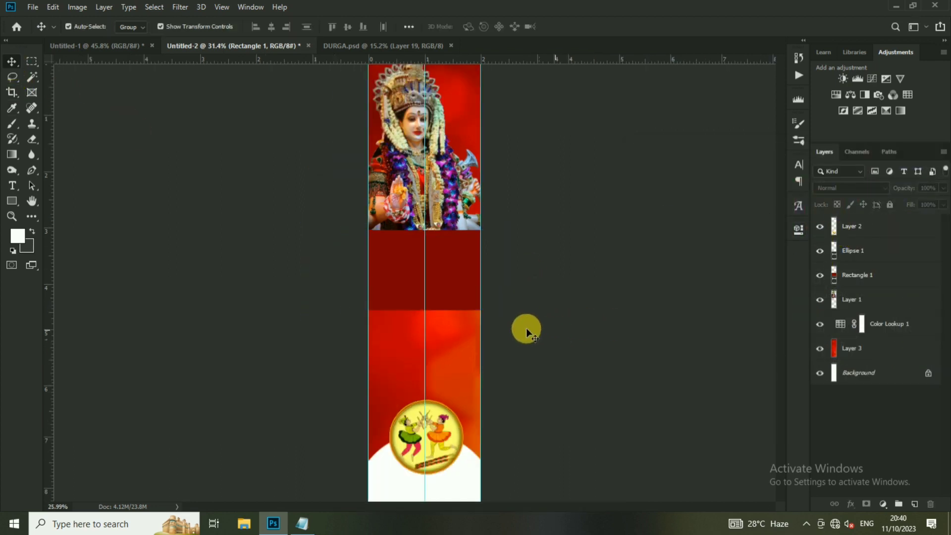
- Select the red band layer and bring up the file-open window
scroll(526, 327, "down", 1)
scroll(445, 379, "up", 1)
left_click(450, 268)
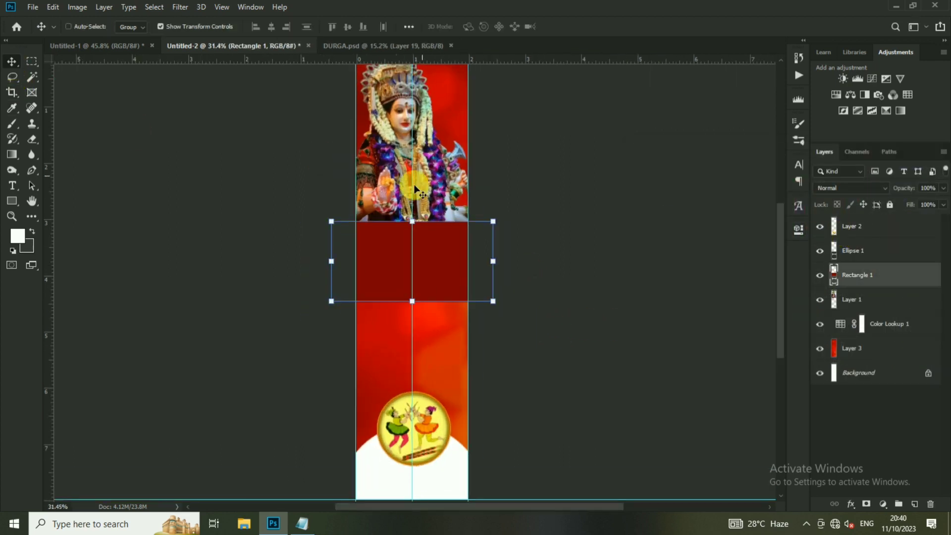
left_click(304, 524)
left_click(33, 7)
left_click(37, 30)
- Open the calligraphy file from the Desktop's Navratri Utsav 2023 folder
left_click(333, 205)
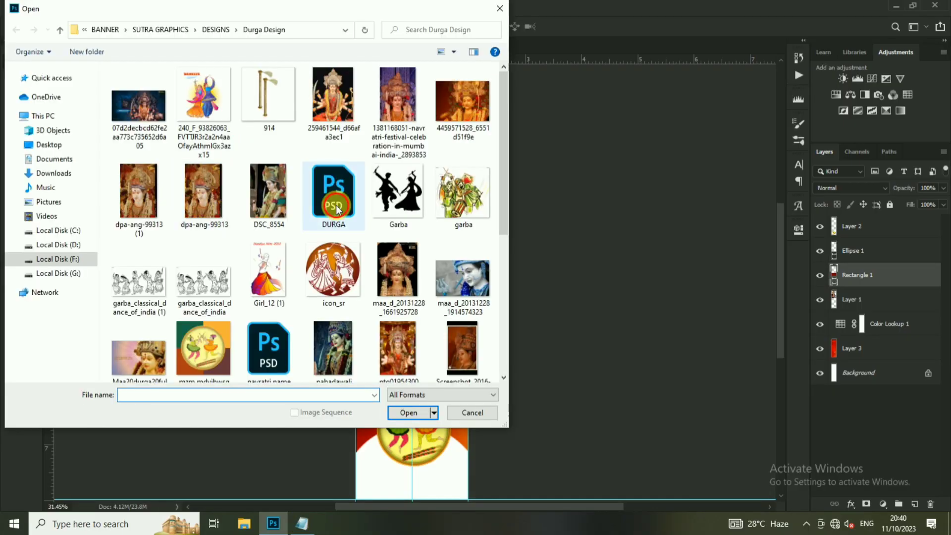
key("BackSpace")
key("BackSpace")
left_click(48, 144)
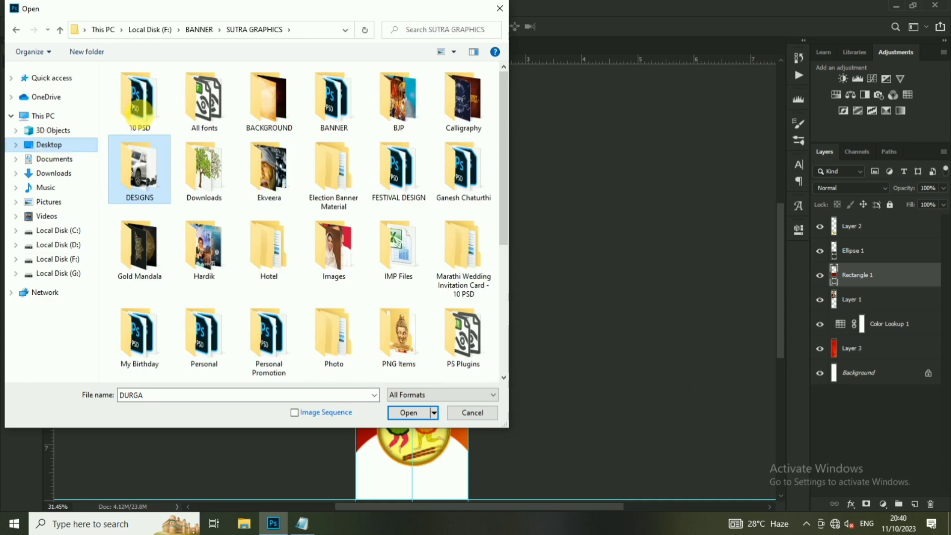
double_click(139, 104)
double_click(156, 157)
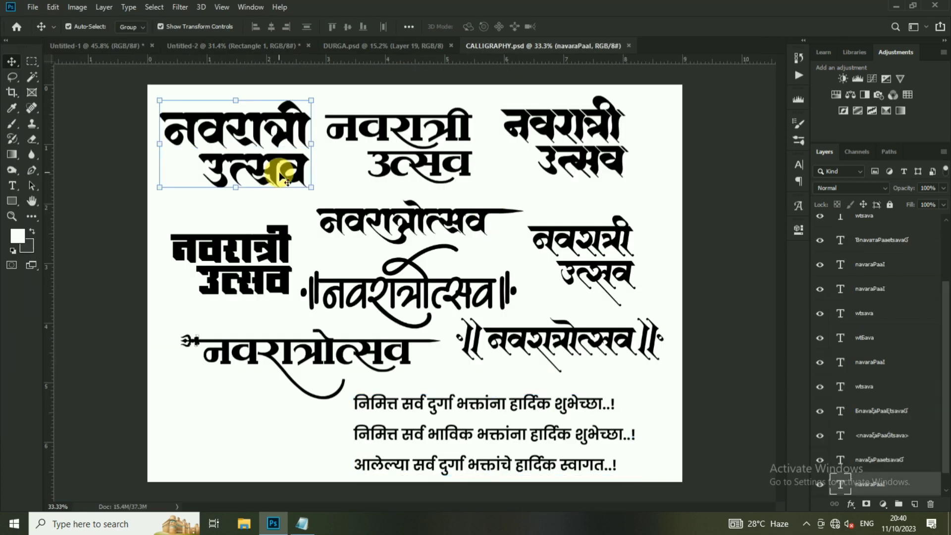
- Bring both नवरात्री उत्सव title lines into the banner and shrink them to about two-thirds
mouse_move(258, 162)
left_mouse_down()
mouse_move(317, 145)
mouse_move(451, 263)
mouse_move(385, 240)
left_mouse_up()
scroll(451, 262, "up", 3)
left_click(451, 290, "ctrl")
left_click_drag(450, 290, 405, 281)
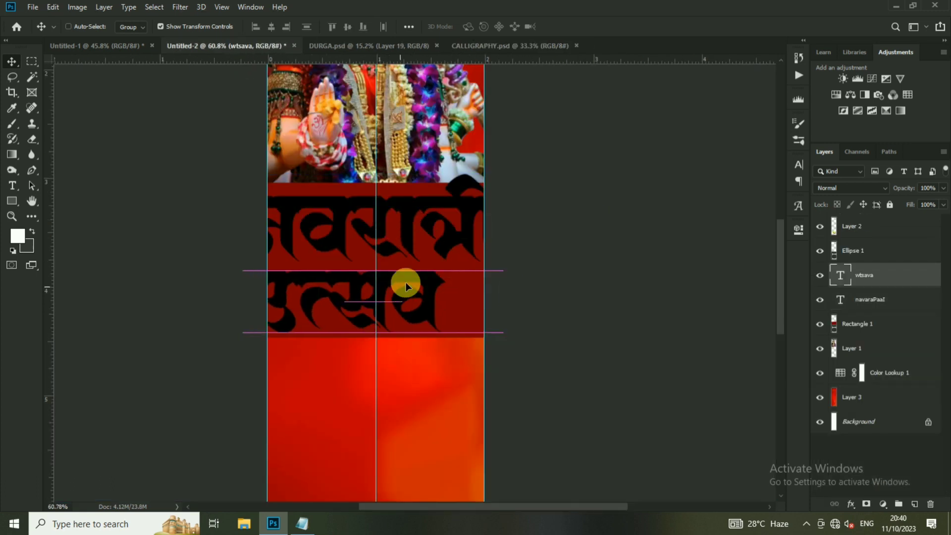
left_click(453, 226, "ctrl+shift")
left_click_drag(506, 174, 412, 233)
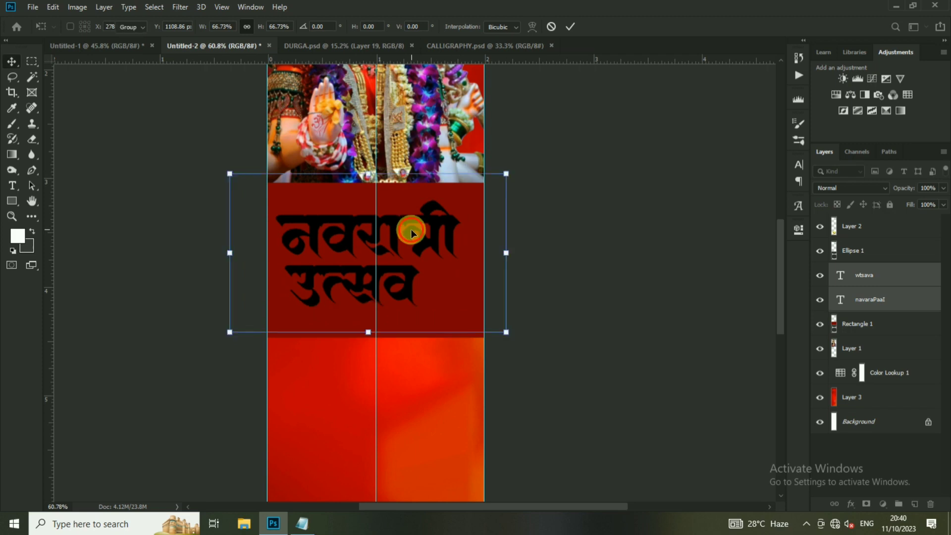
key("Return")
- Slightly enlarge the navaraPaal line and nudge the wtsava line right to fit the red band
right_click(411, 233)
left_click(433, 237)
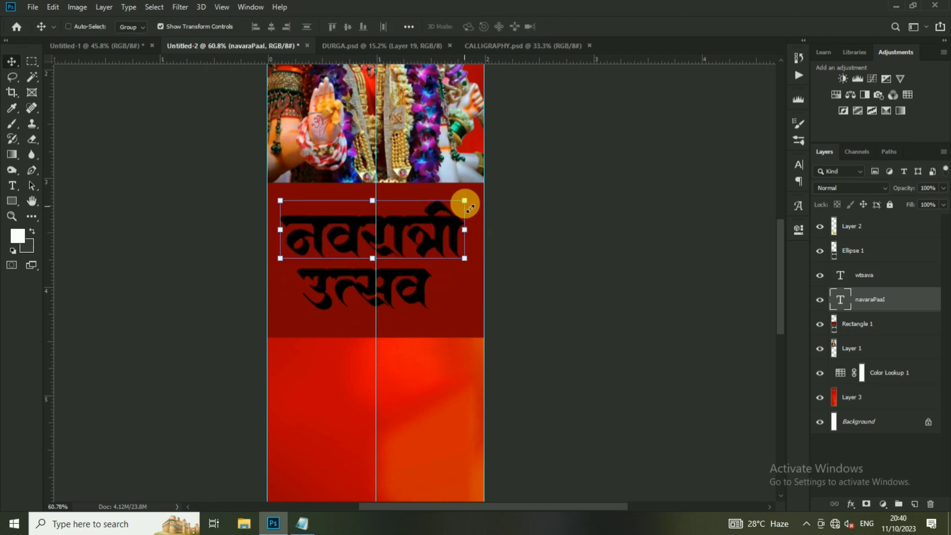
left_click_drag(470, 207, 470, 201)
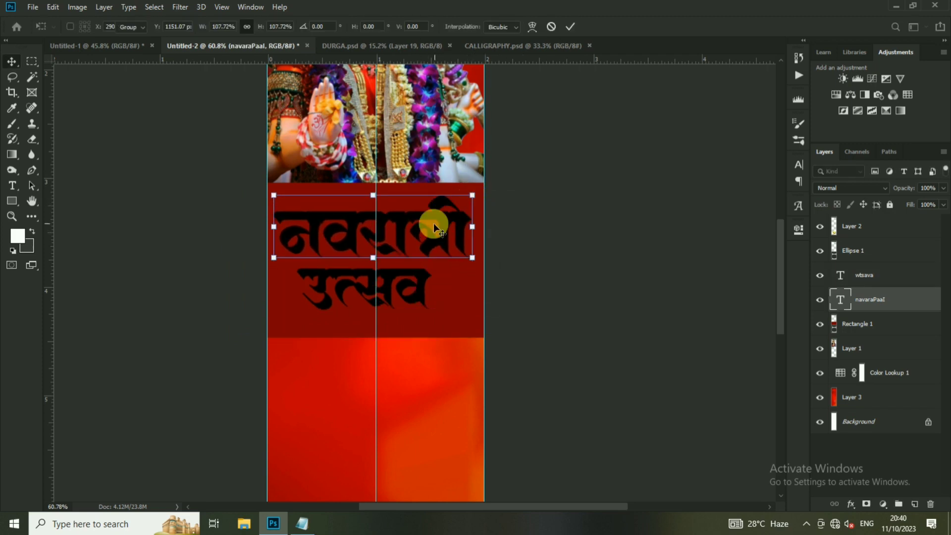
key("Return")
left_click(395, 293, "ctrl")
mouse_move(399, 292)
left_mouse_down()
mouse_move(415, 292)
mouse_move(446, 257)
left_mouse_up()
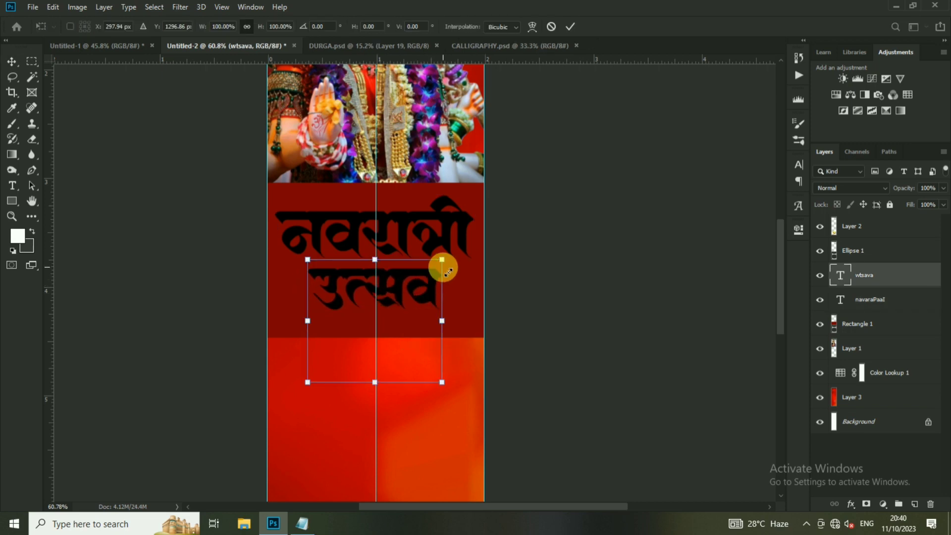
key("Return")
left_click(434, 225, "ctrl+shift")
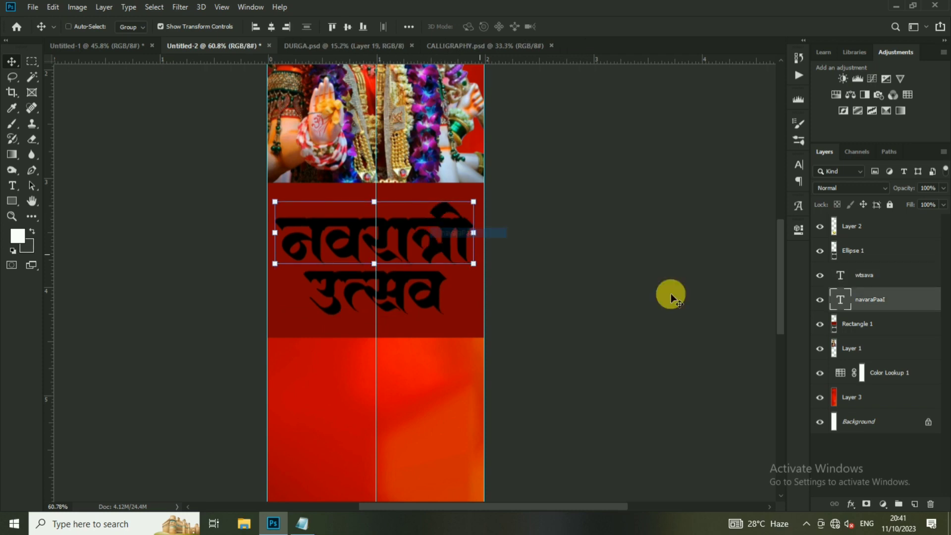
left_click(428, 225, "ctrl")
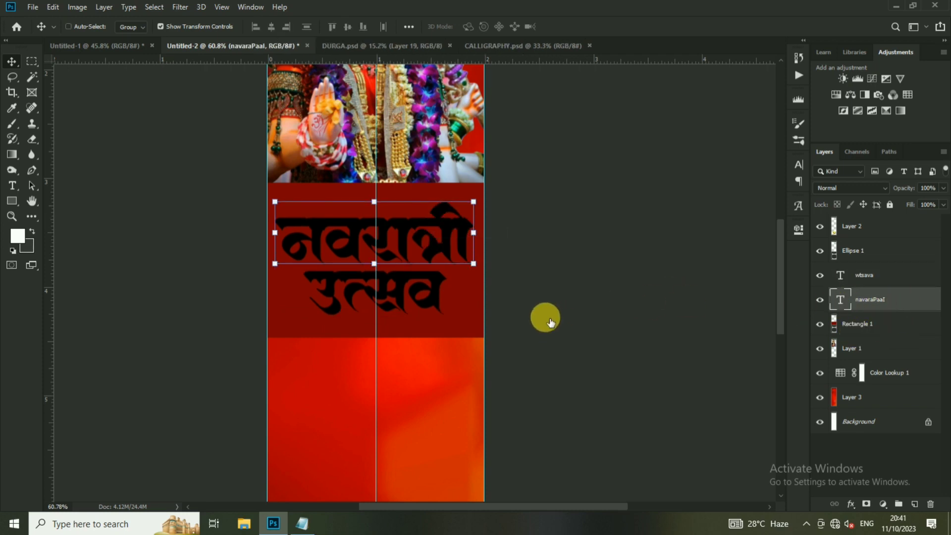
- Give the navaraPaal title a yellow Gradient Overlay and a Drop Shadow at 29% opacity, 5 px size
left_click(519, 351)
left_click(527, 335)
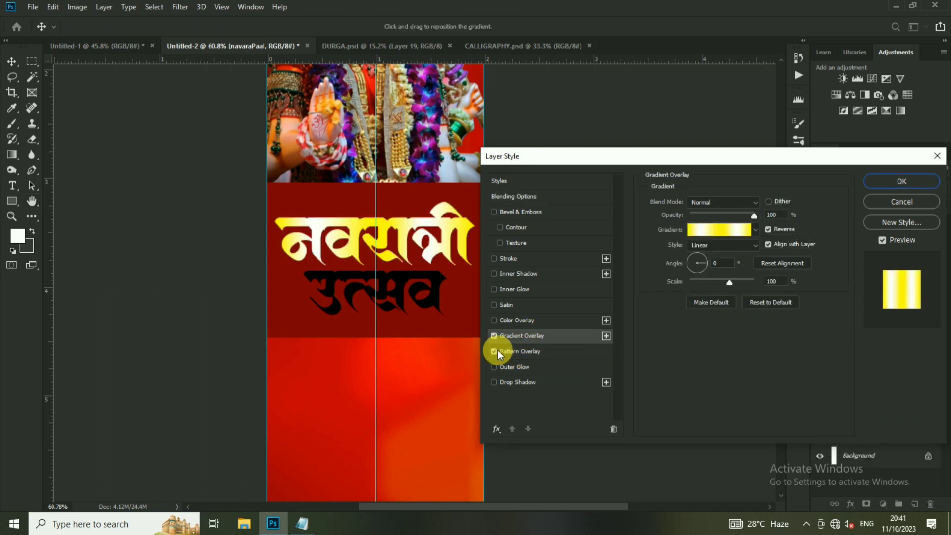
left_click(515, 388)
left_click_drag(708, 221, 706, 218)
left_click_drag(690, 282, 695, 284)
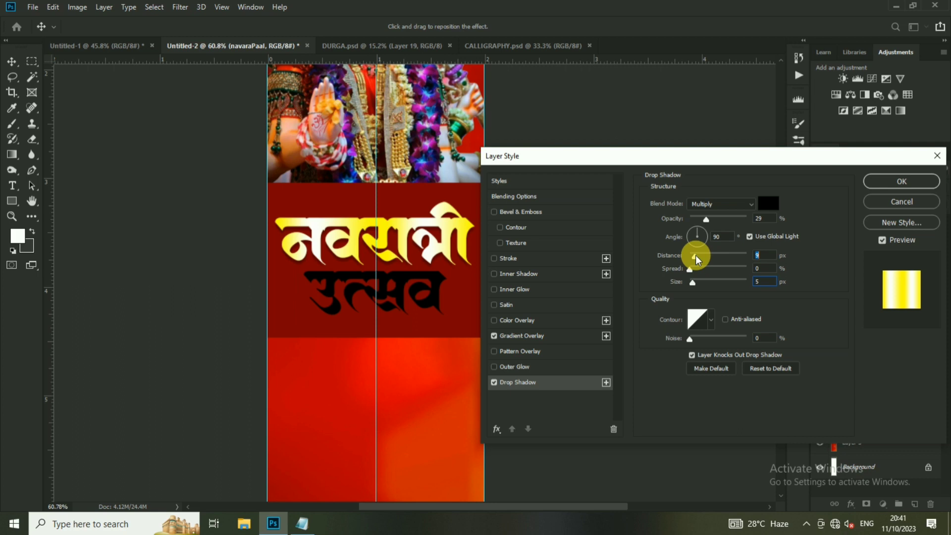
key("Return")
- Give the wtsava title a yellow Gradient Overlay and Drop Shadow too
left_click(924, 285)
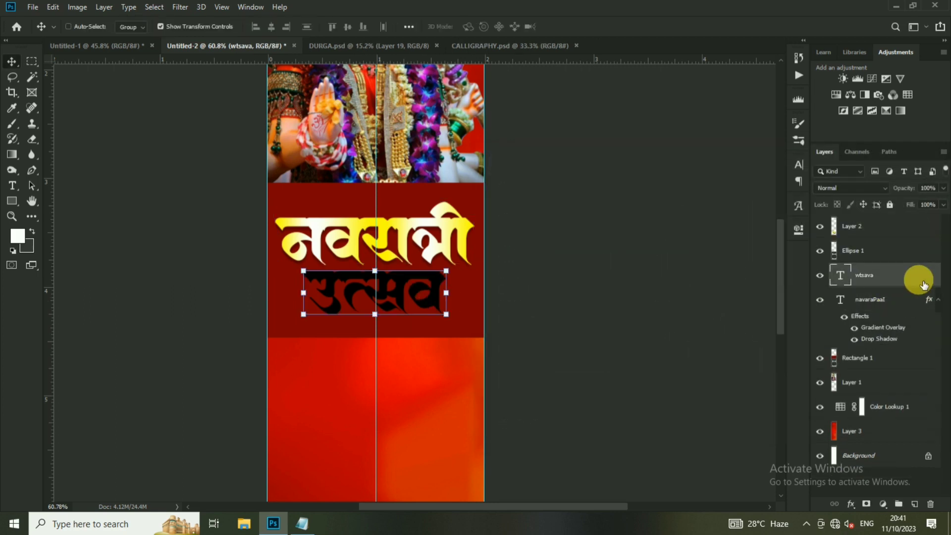
double_click(924, 285)
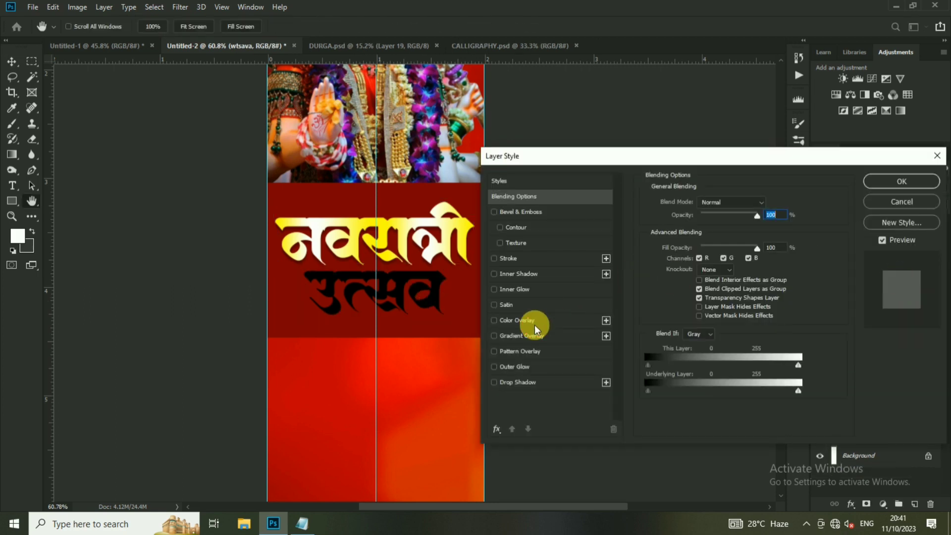
left_click(494, 335)
left_click(510, 384)
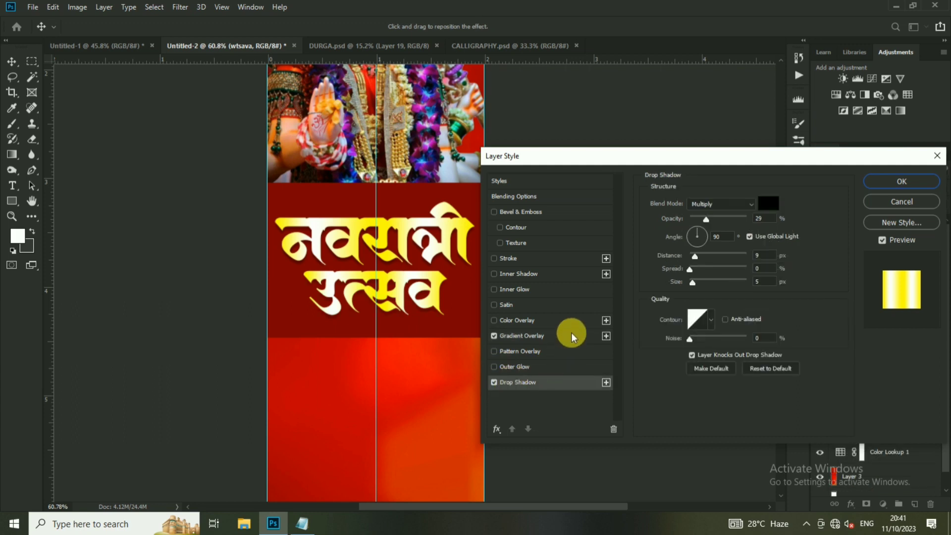
key("Return")
- Shorten the dark red band Rectangle 1, shift it up slightly, and duplicate it
left_click(856, 391)
left_click_drag(377, 181, 376, 197)
left_click_drag(376, 338, 376, 322)
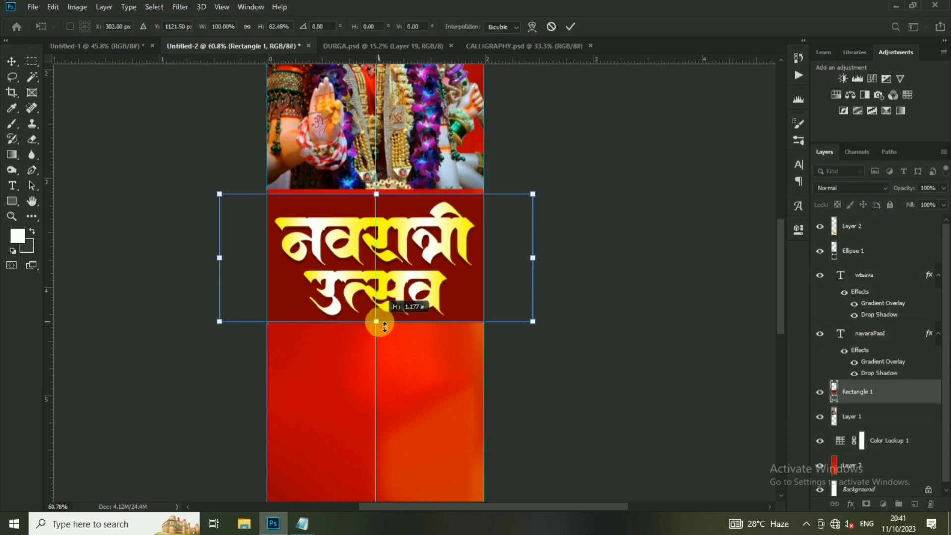
double_click(422, 242)
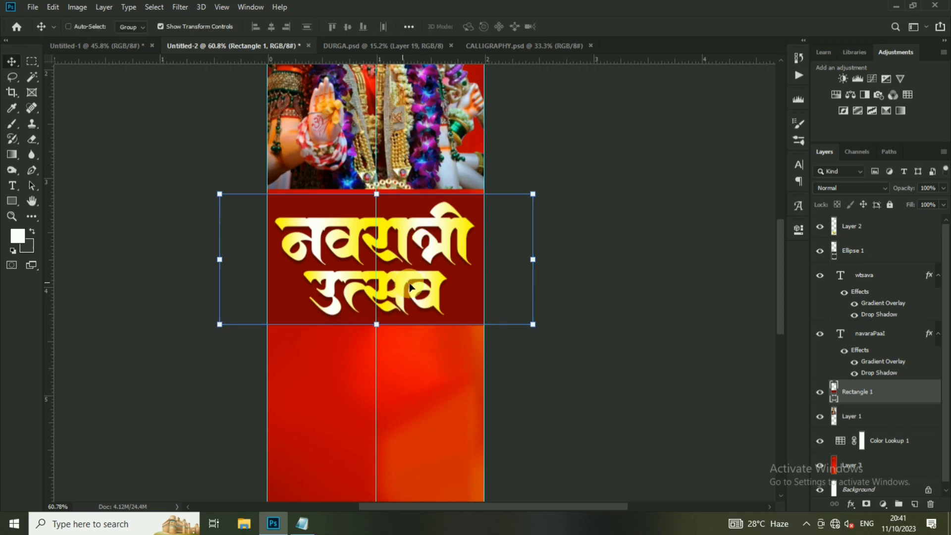
left_click_drag(410, 288, 456, 283)
key("ctrl+j")
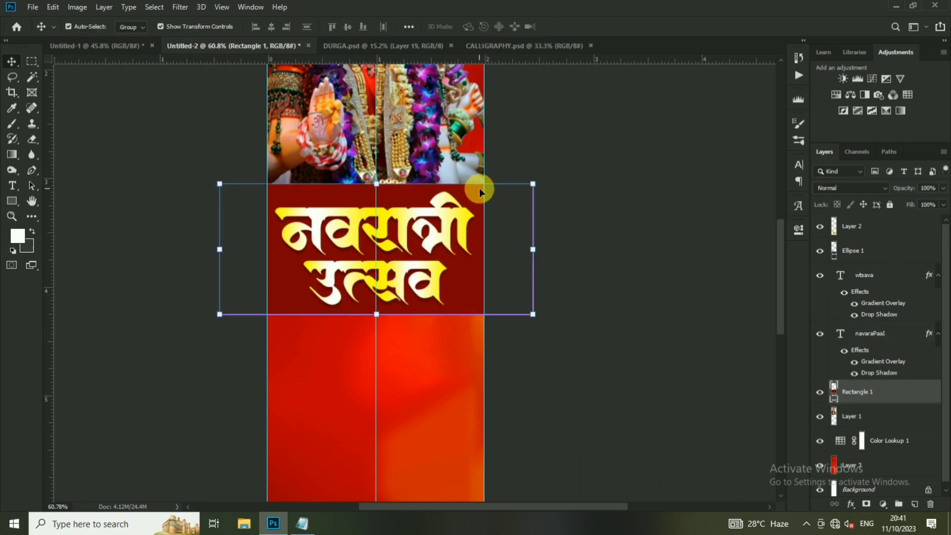
- Stretch the original Rectangle 1 taller and set its opacity to 50%
key("alt+bracketleft")
key("ctrl+t")
left_click_drag(376, 184, 377, 180)
left_click_drag(376, 314, 377, 324)
key("Return")
left_click(930, 188)
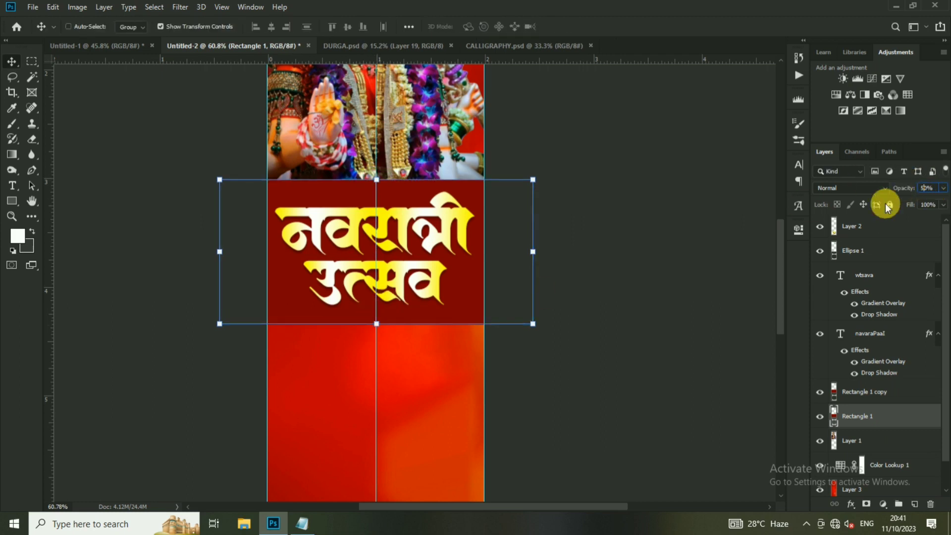
key("Return")
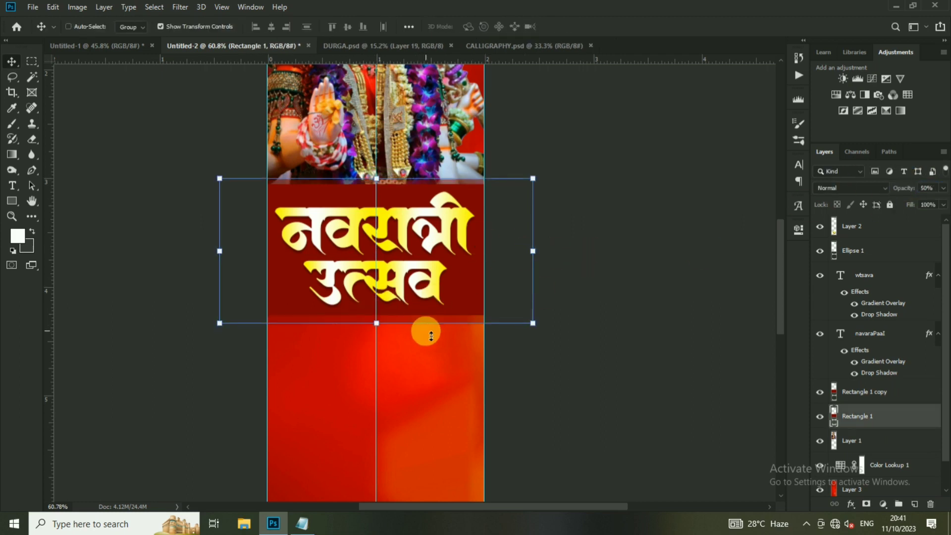
- Close the CALLIGRAPHY file and return to DURGA.psd
left_click(590, 349)
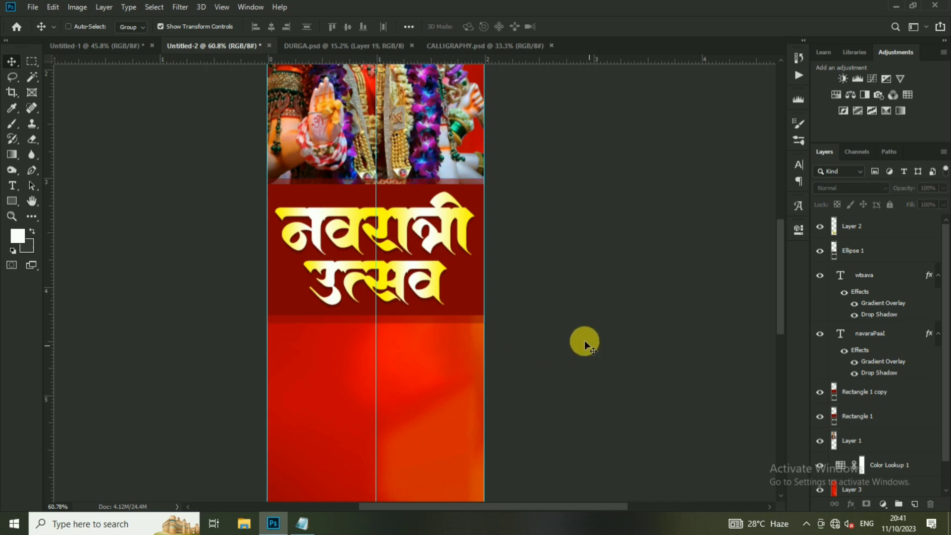
scroll(585, 340, "down", 1)
scroll(545, 294, "down", 1)
scroll(468, 335, "down", 1)
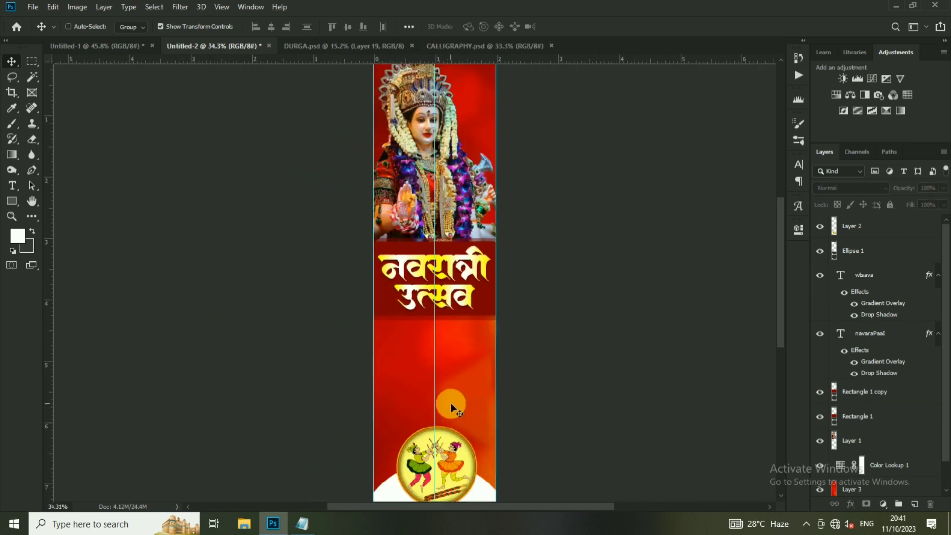
scroll(451, 403, "down", 1)
left_click(445, 105, "ctrl")
left_click(545, 50)
left_click(577, 46)
left_click(412, 45)
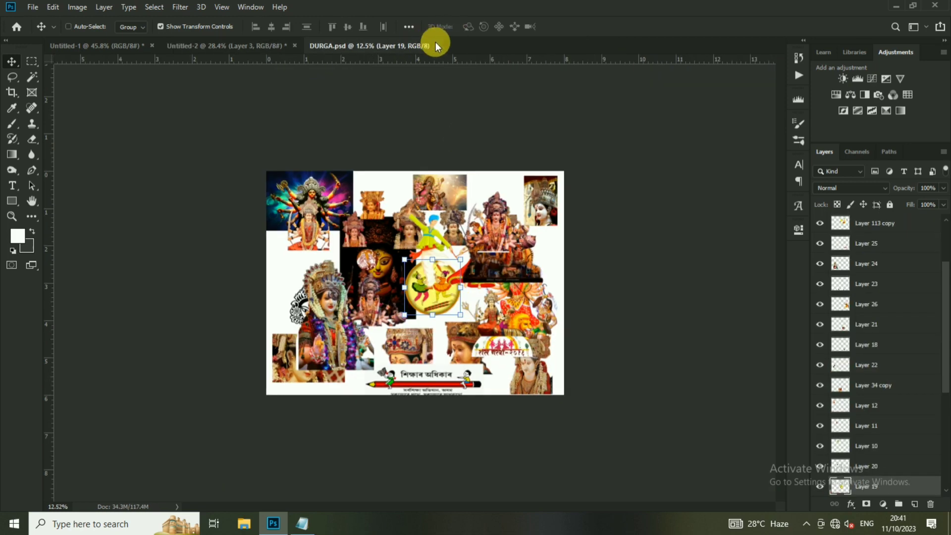
- Close DURGA.psd and open the आई अंबे जगदंबे image from F:\BANNER\FESTIVAL DESIGN\Navratri Utsav 2021\Material
left_click(436, 45)
left_click(32, 7)
left_click(40, 32)
left_click(54, 259)
double_click(139, 97)
double_click(421, 163)
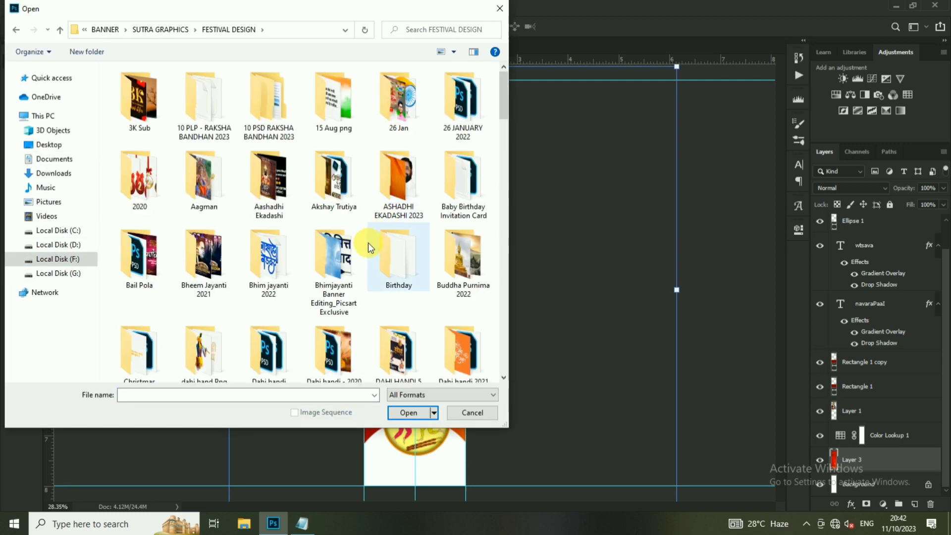
scroll(297, 223, "down", 10)
double_click(139, 196)
double_click(218, 102)
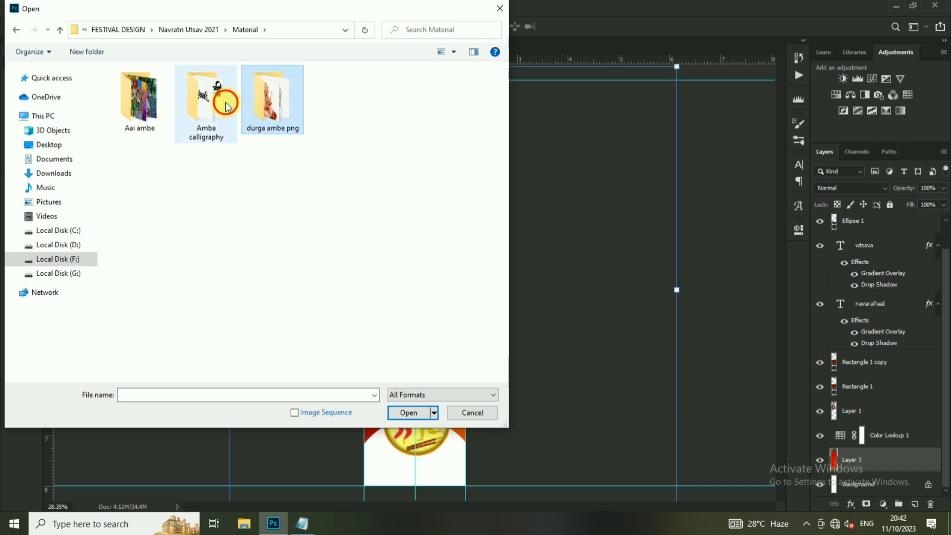
double_click(343, 100)
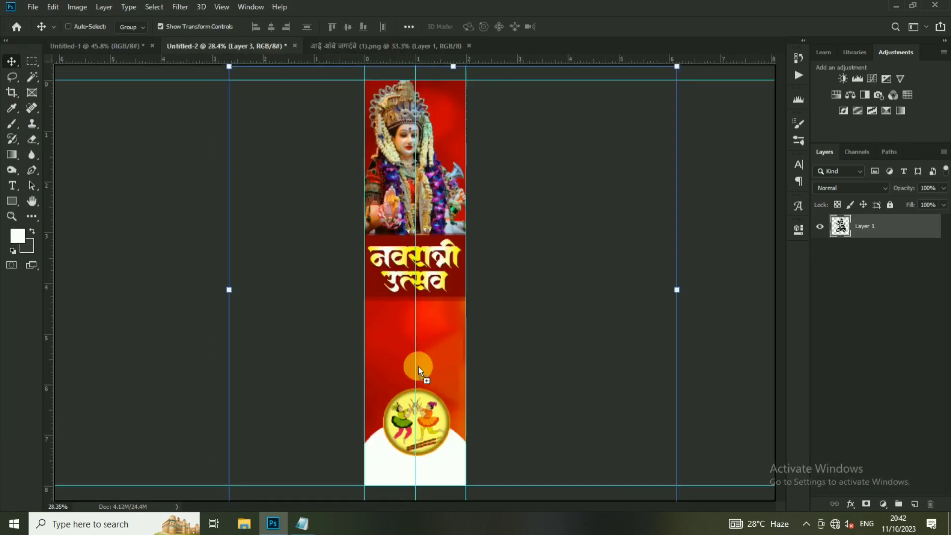
- Place the calligraphy into the banner document and make it white with a Color Overlay
mouse_move(431, 280)
left_mouse_down()
mouse_move(425, 257)
mouse_move(418, 333)
left_mouse_up()
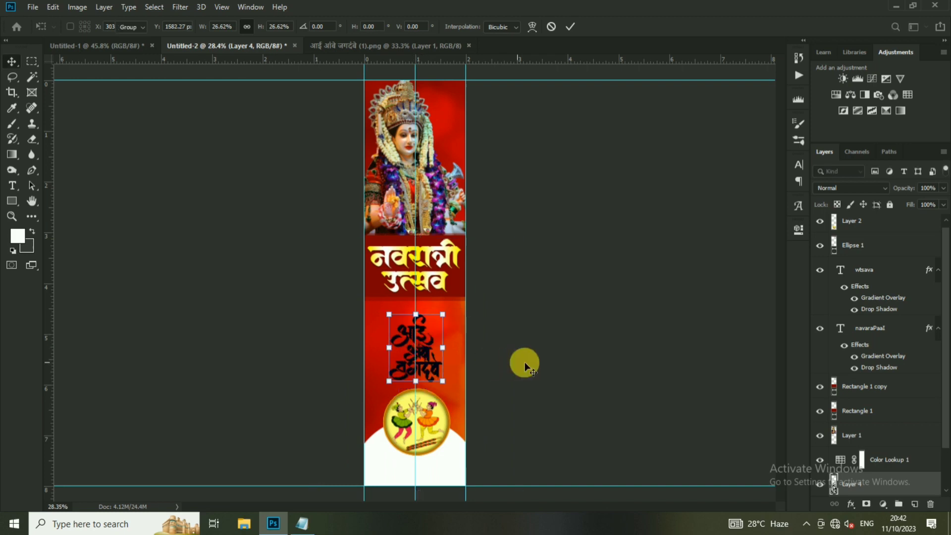
key("Return")
scroll(432, 349, "up", 3)
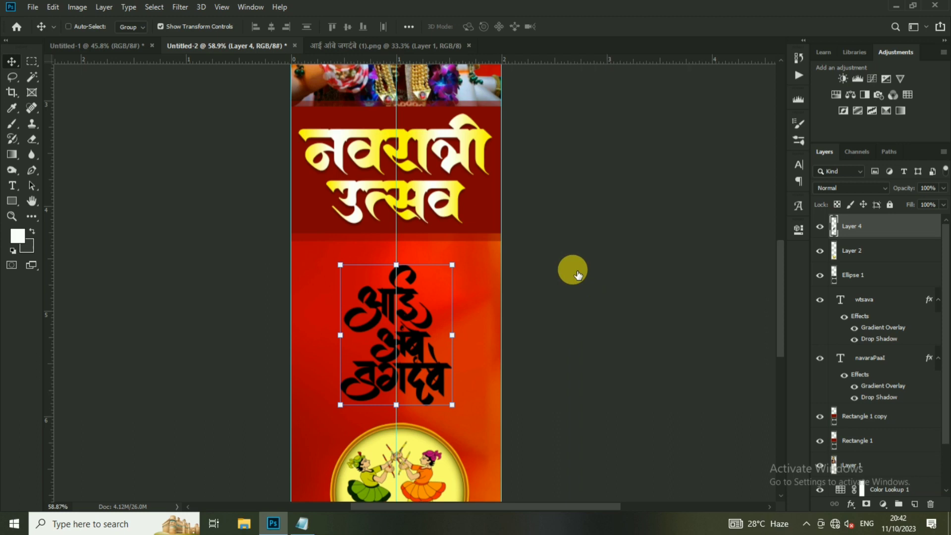
left_click(538, 316)
key("Return")
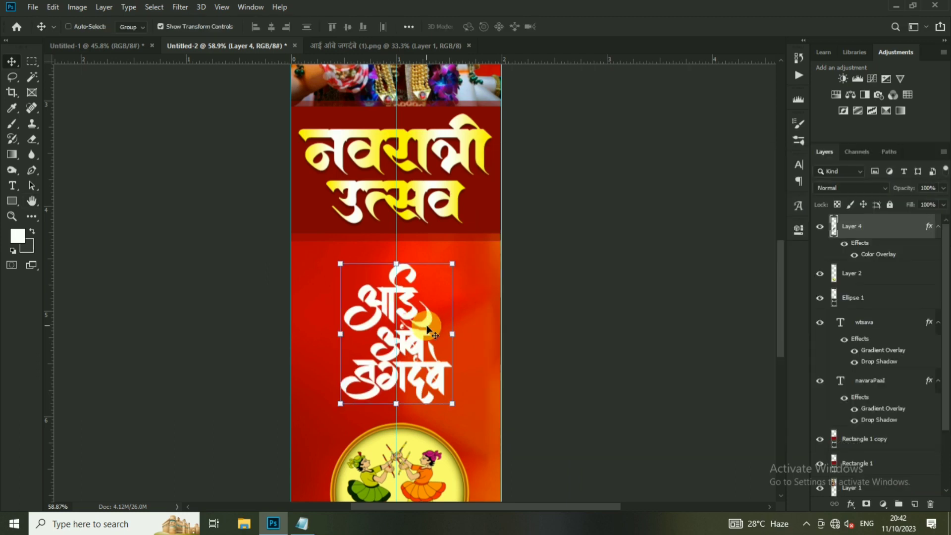
scroll(463, 212, "down", 3)
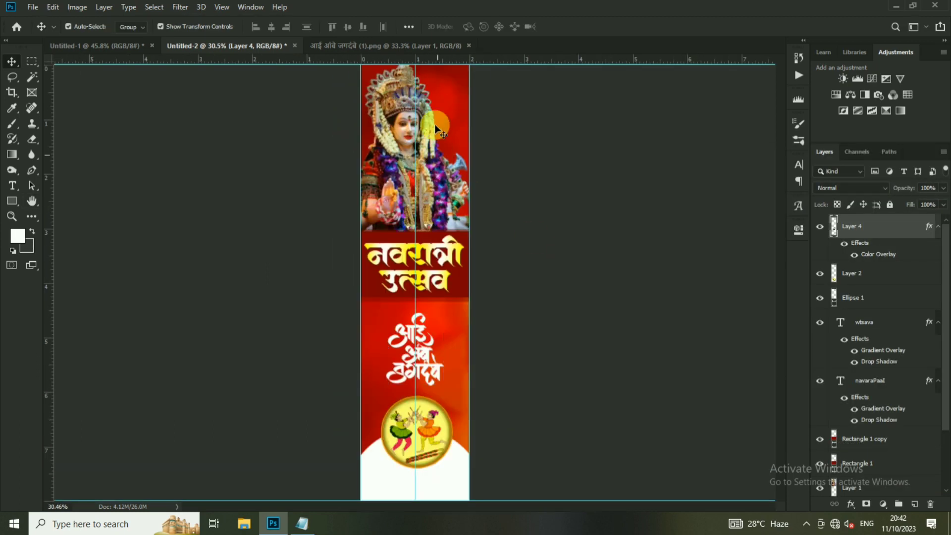
left_click(438, 130, "ctrl")
left_click(33, 7)
- Open the dfd.jpg glow image from BANNER\SUTRA GRAPHICS\DESIGNS\lence
left_click(40, 28)
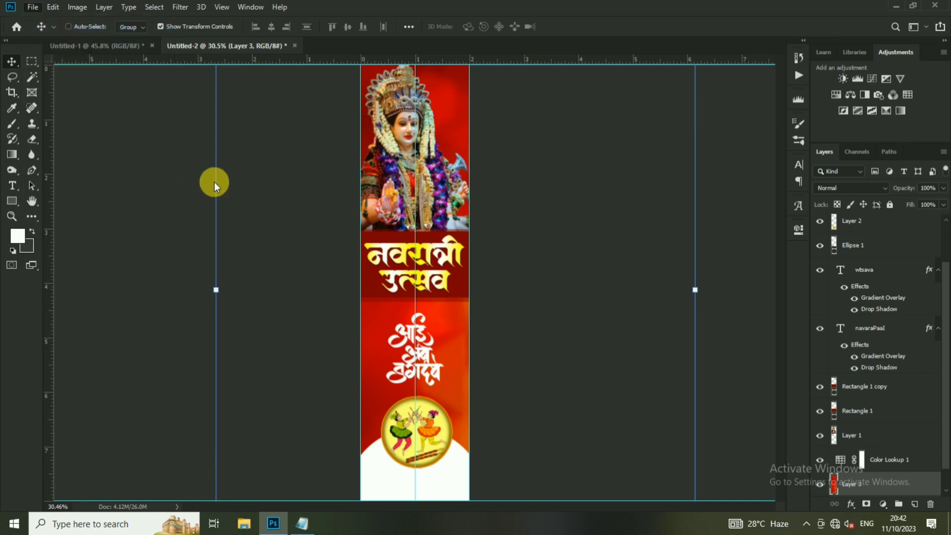
left_click(58, 245)
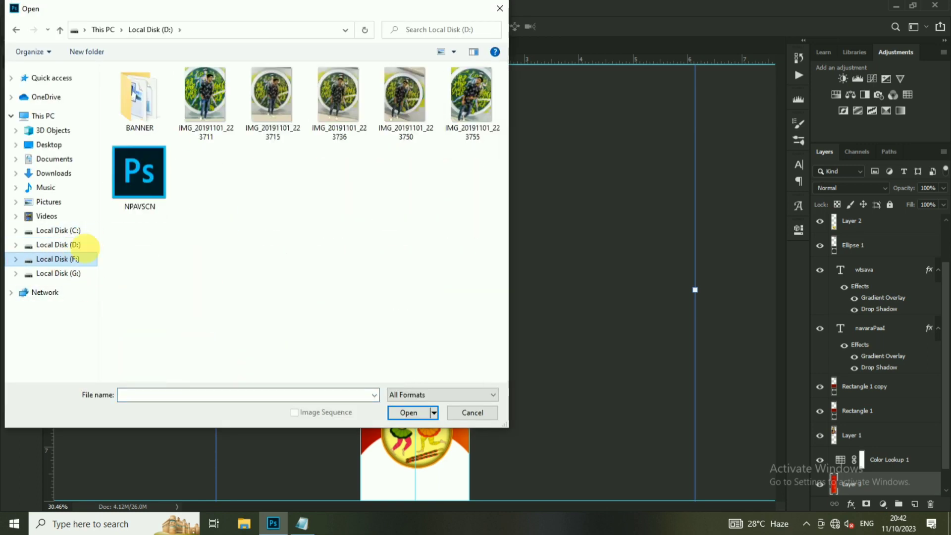
double_click(132, 96)
double_click(147, 136)
double_click(149, 205)
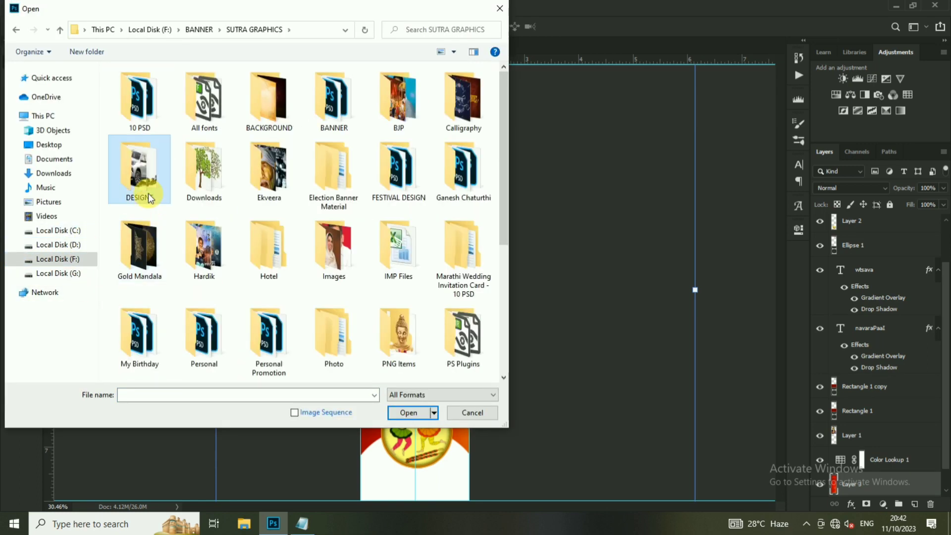
left_click(273, 192)
double_click(274, 192)
double_click(150, 116)
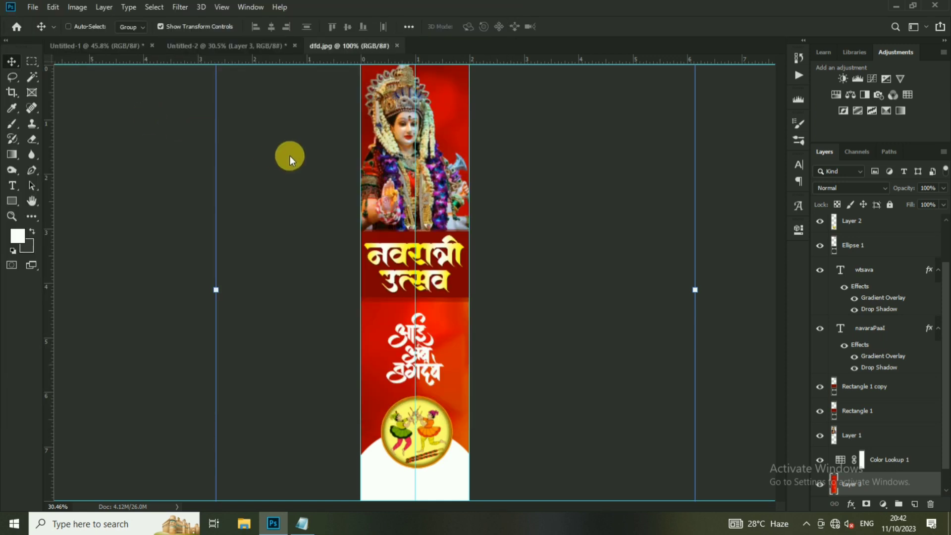
- Place the glow behind the goddess's head in Screen blend mode, with guides hidden
left_click_drag(234, 44, 490, 146)
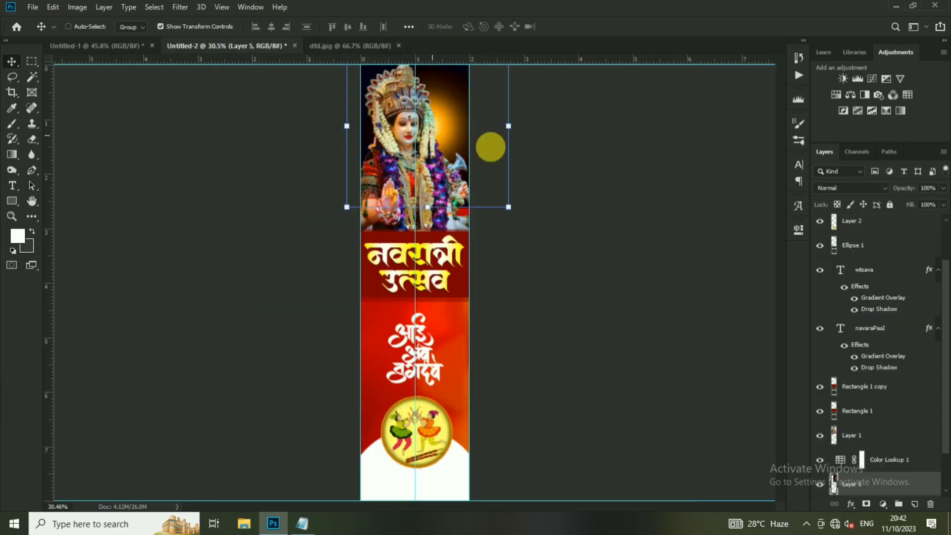
left_click(844, 190)
left_click(837, 287)
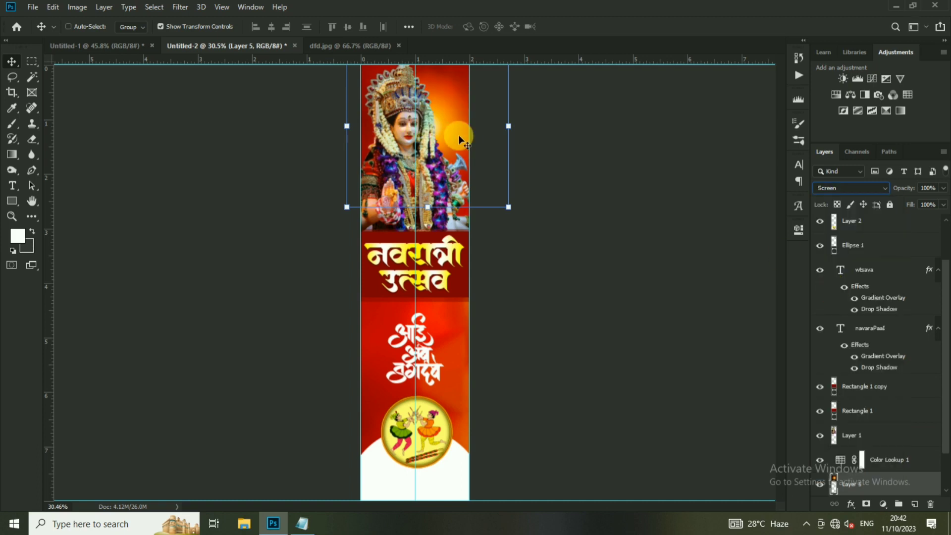
left_click_drag(446, 123, 548, 160)
key("ctrl+minus")
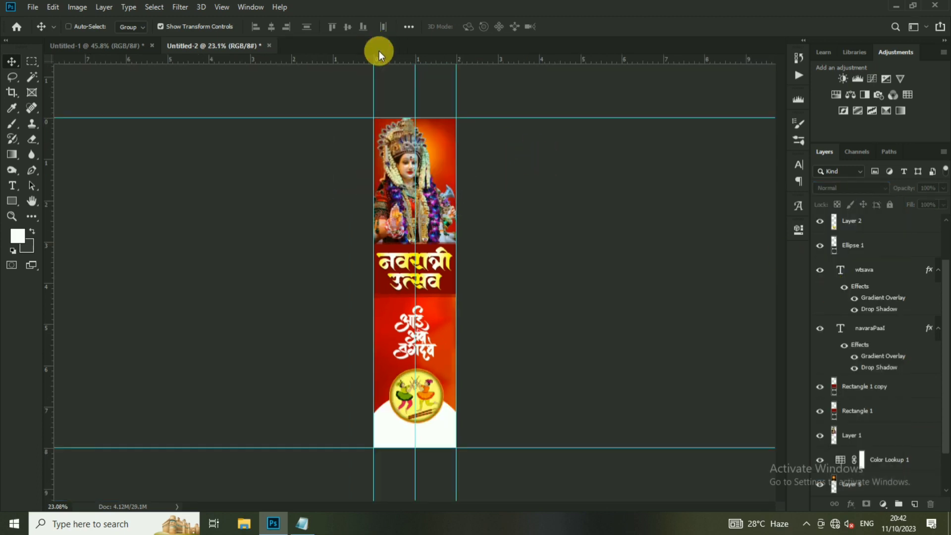
key("ctrl+semicolon")
key("ctrl+0")
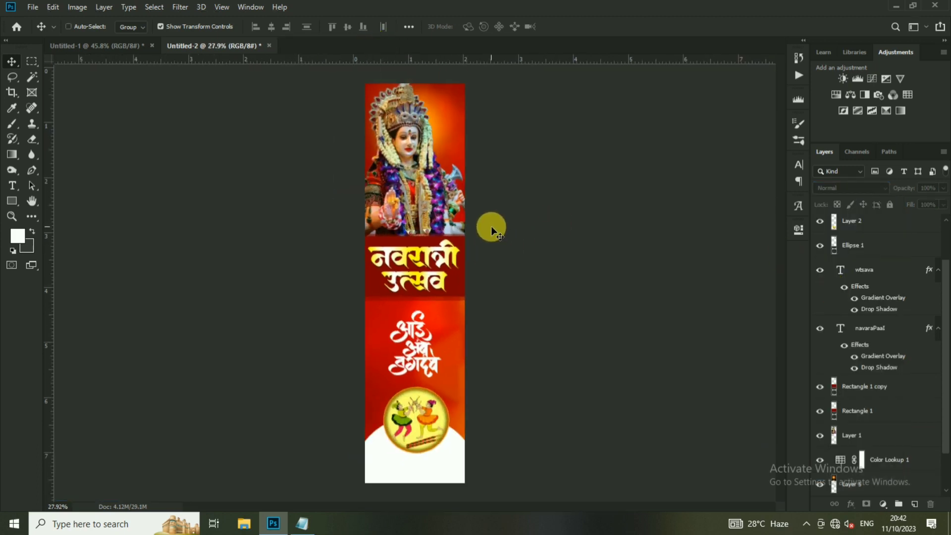
- Duplicate the vertical banner document with Image > Duplicate
left_click(77, 7)
left_click(92, 170)
key("Escape")
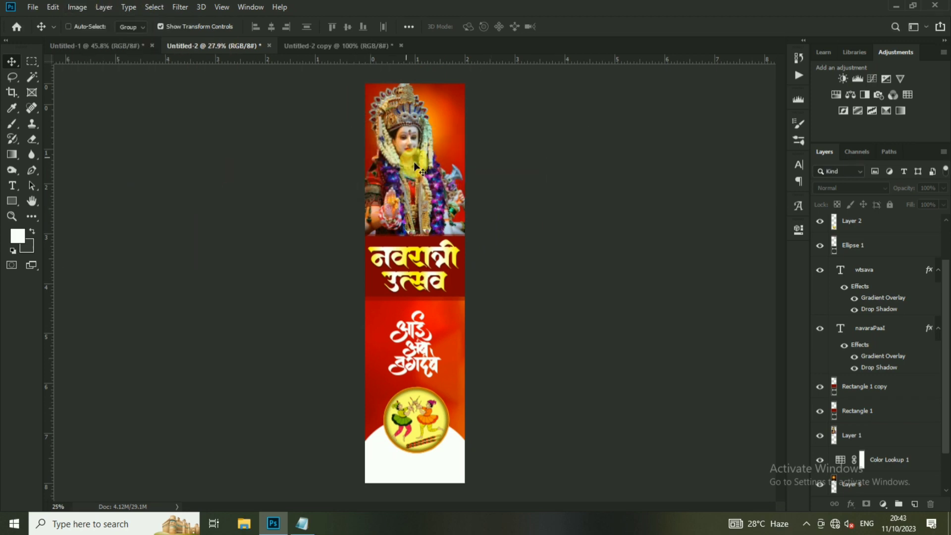
left_click(416, 166)
- Flip the goddess photo layer horizontally in the copy, then begin a new 8 × 10 inch document
left_click(461, 194)
left_click(478, 143)
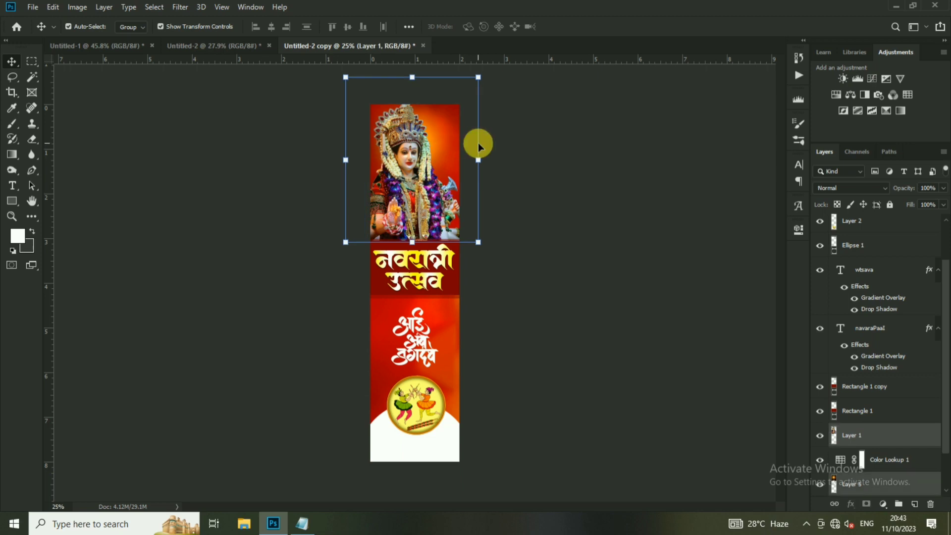
right_click(420, 154)
left_click(446, 299)
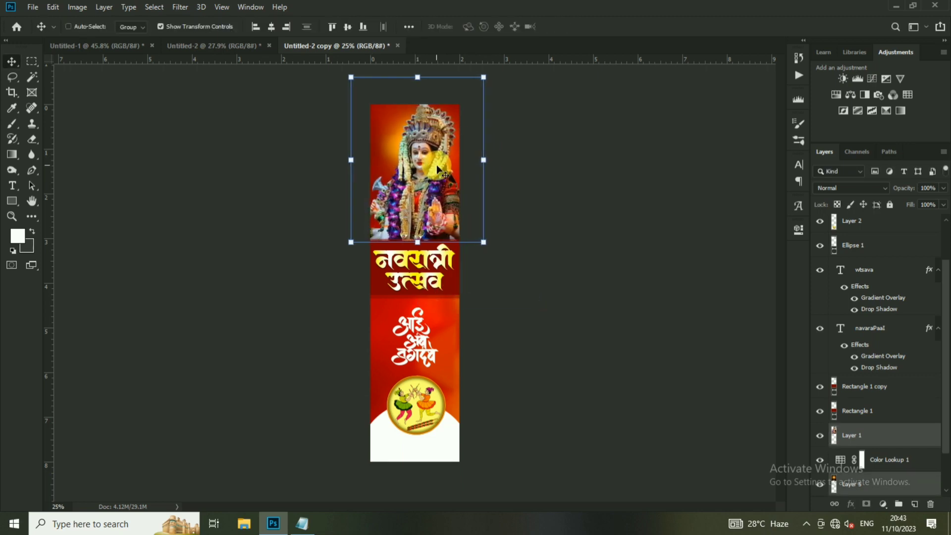
left_click(516, 174, "ctrl")
key("ctrl+0")
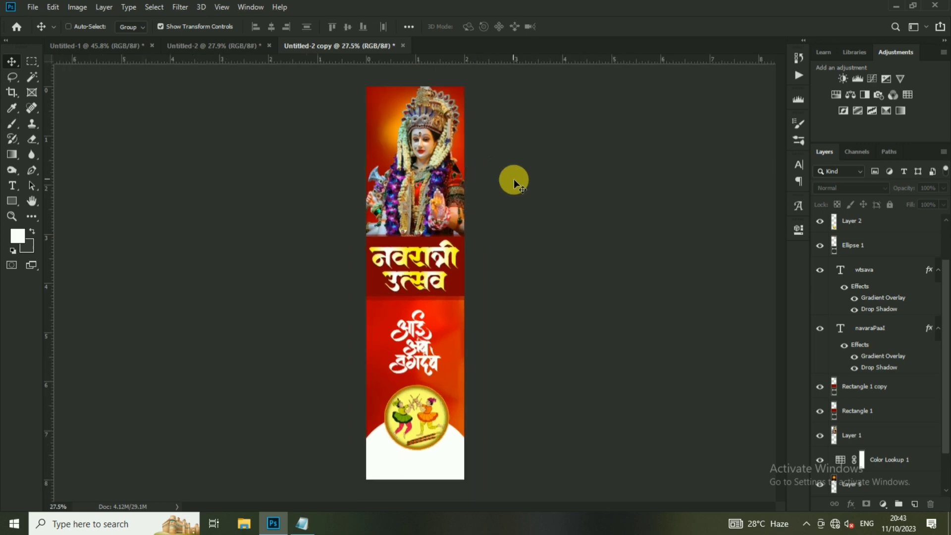
left_click(37, 8)
left_click(40, 20)
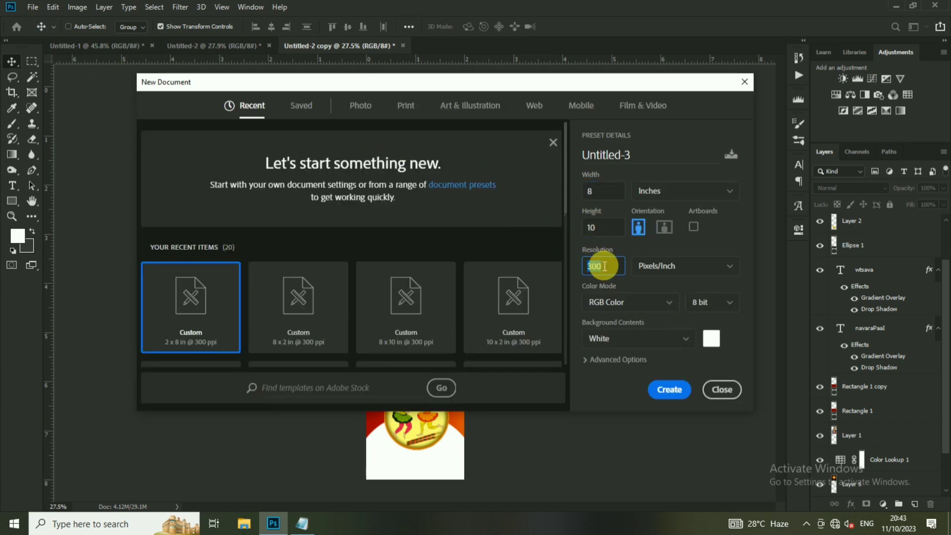
- Create the 8 × 10 inch page and place the flattened wide Navratri banner along its top
key("Return")
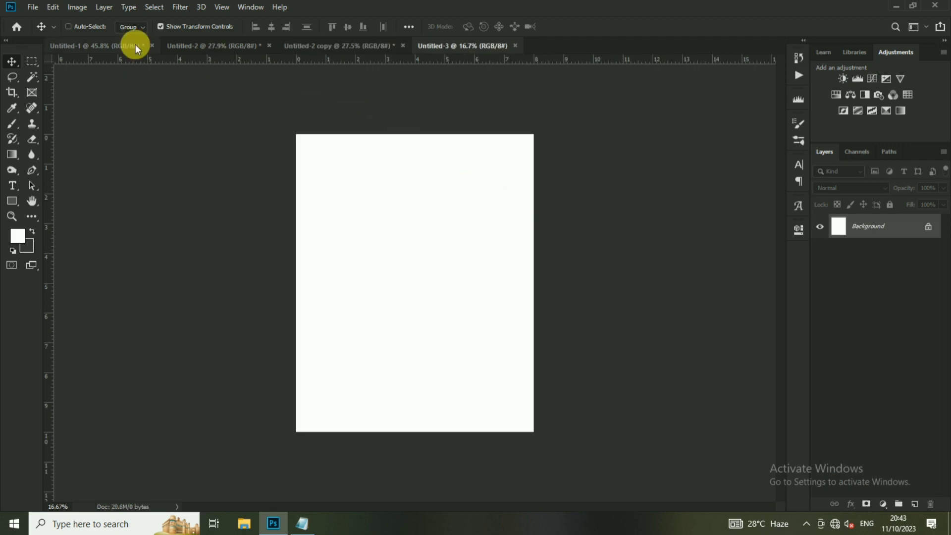
left_click(112, 50)
left_click(104, 7)
left_click(165, 463)
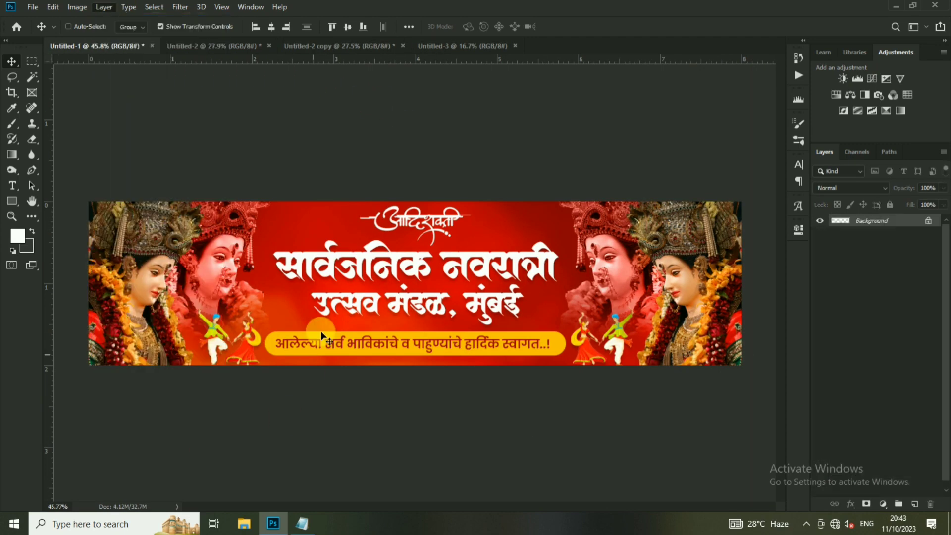
left_click_drag(426, 104, 415, 186)
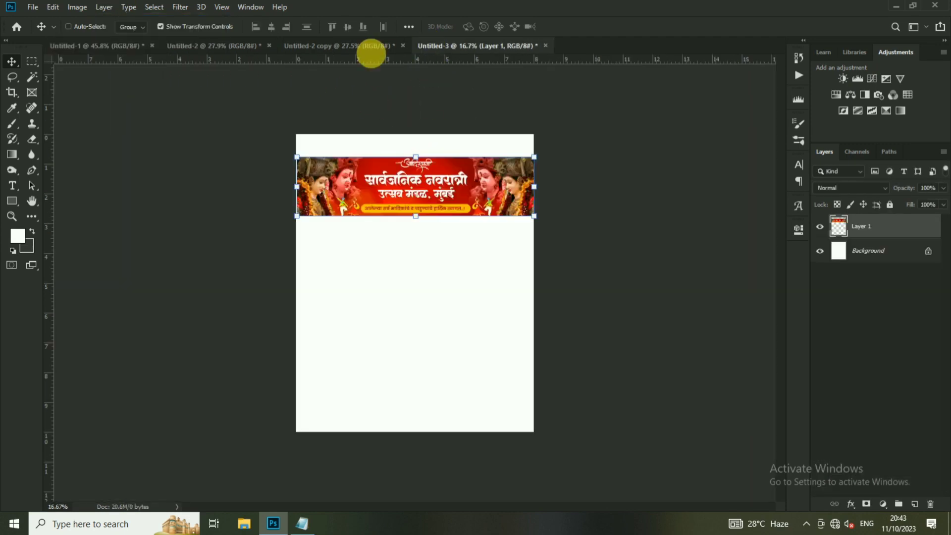
left_click(221, 7)
left_click(252, 342)
left_click(560, 117)
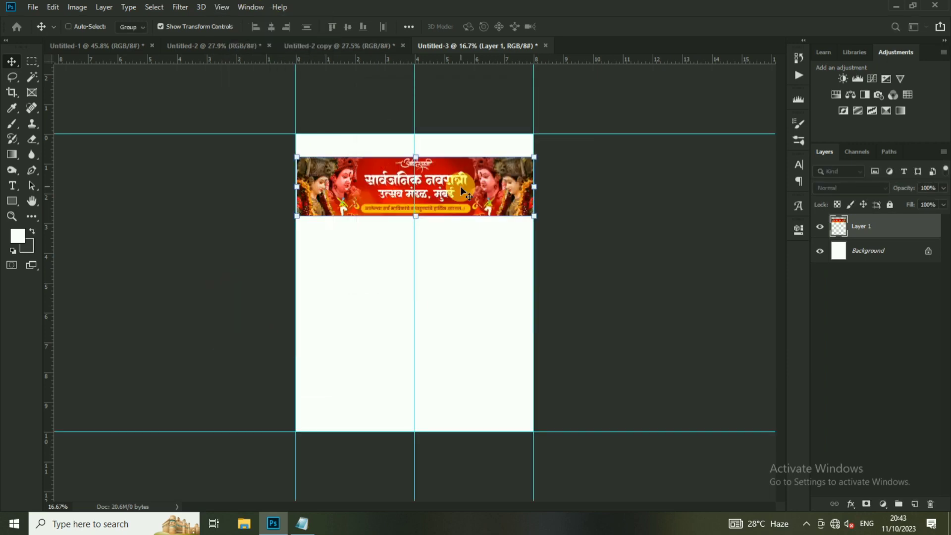
key("shift+Up")
key("shift+Up")
key("shift+Up")
key("shift+Up")
key("shift+Up")
key("shift+Up")
key("shift+Up")
key("shift+Up")
key("shift+Up")
key("shift+Up")
key("shift+Up")
key("shift+Up")
key("shift+Up")
key("shift+Up")
key("shift+Up")
key("shift+Up")
key("shift+Up")
key("shift+Up")
key("shift+Up")
key("shift+Up")
key("shift+Up")
key("shift+Up")
key("shift+Up")
key("shift+Up")
key("shift+Up")
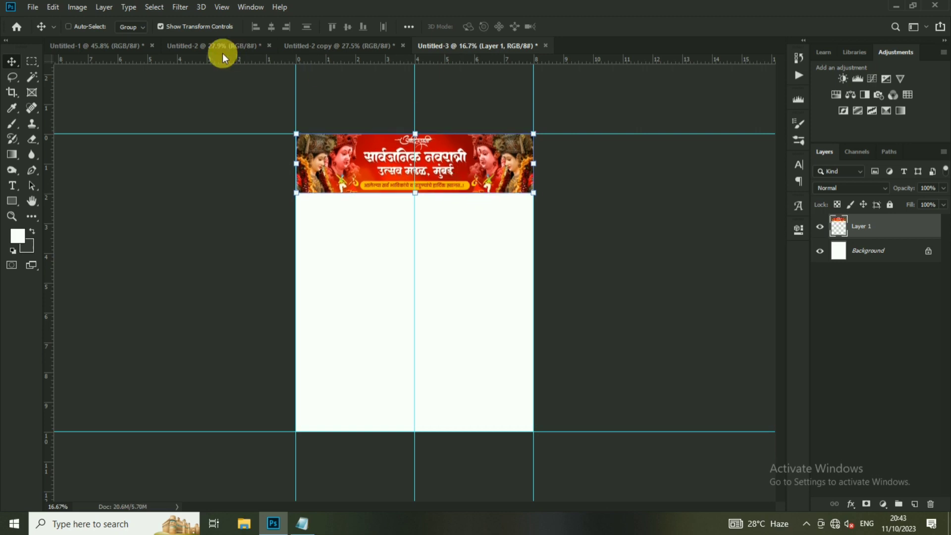
- Flatten the vertical Durga banner and place it down the page's left side
left_click(222, 53)
left_click(104, 7)
left_click(161, 465)
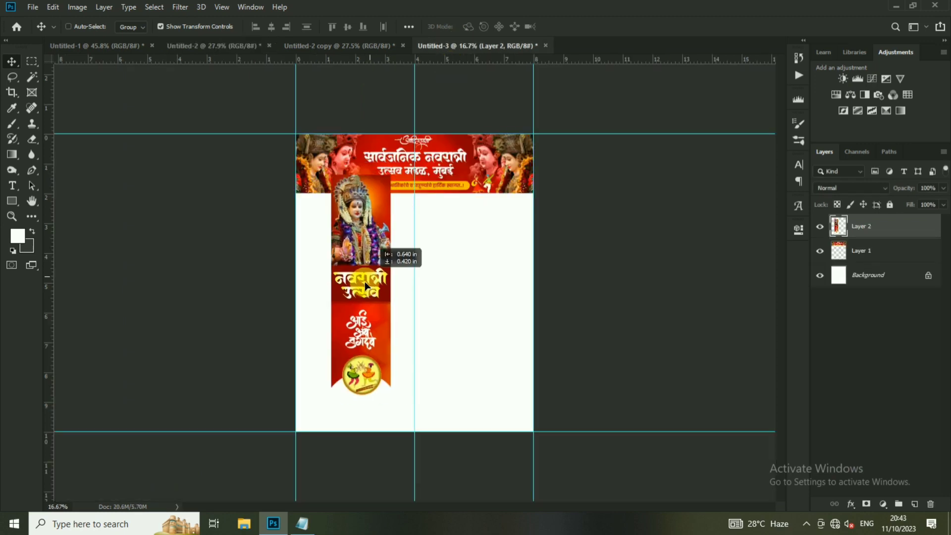
mouse_move(462, 55)
left_mouse_down()
mouse_move(336, 298)
mouse_move(346, 301)
left_mouse_up()
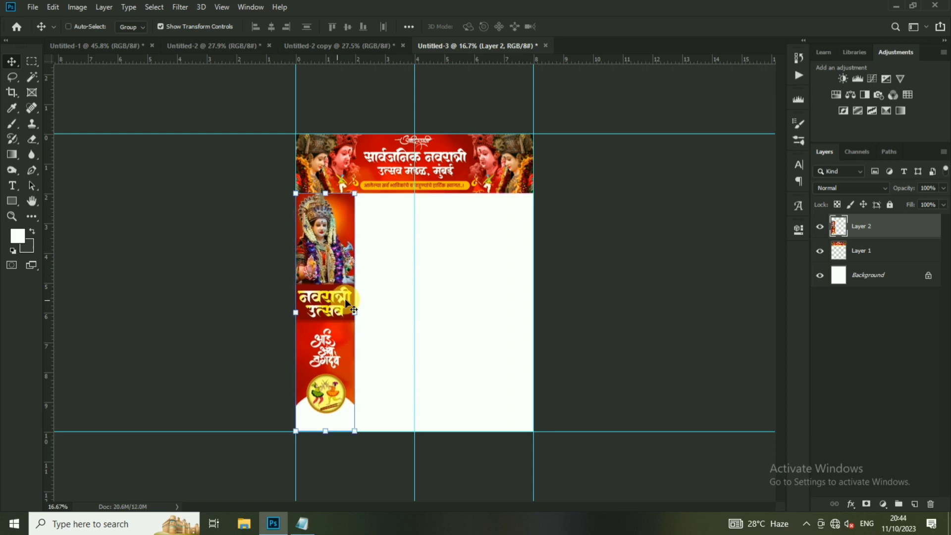
left_click(302, 46)
left_click(104, 7)
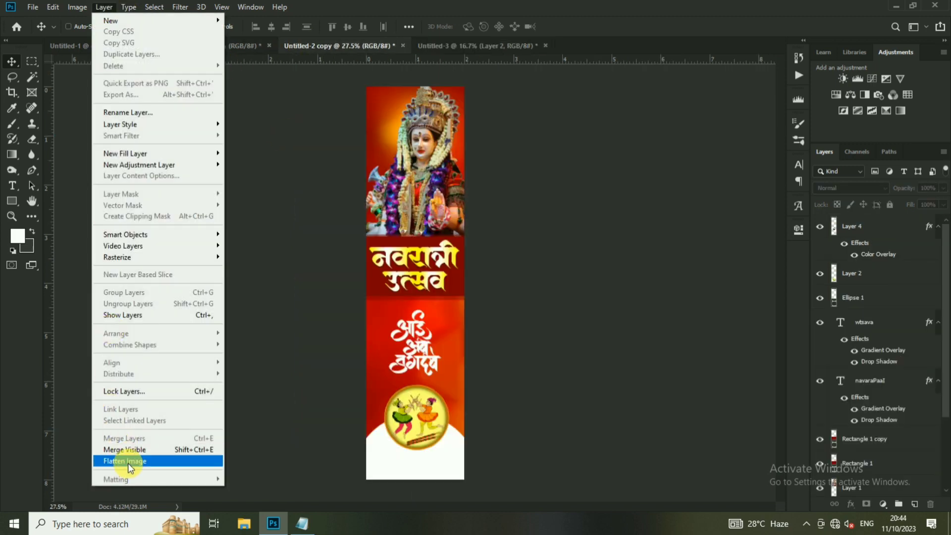
- Flatten the mirrored banner copy and place it down the page's right side
left_click(131, 465)
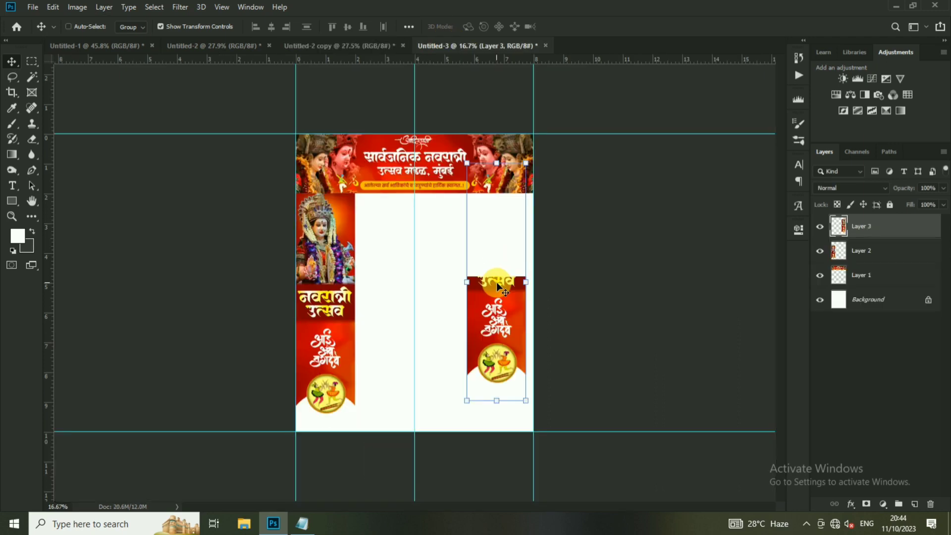
scroll(500, 288, "up", 1, "alt")
scroll(500, 287, "up", 1, "alt")
mouse_move(500, 290)
left_mouse_down()
mouse_move(543, 227)
mouse_move(575, 253)
left_mouse_up()
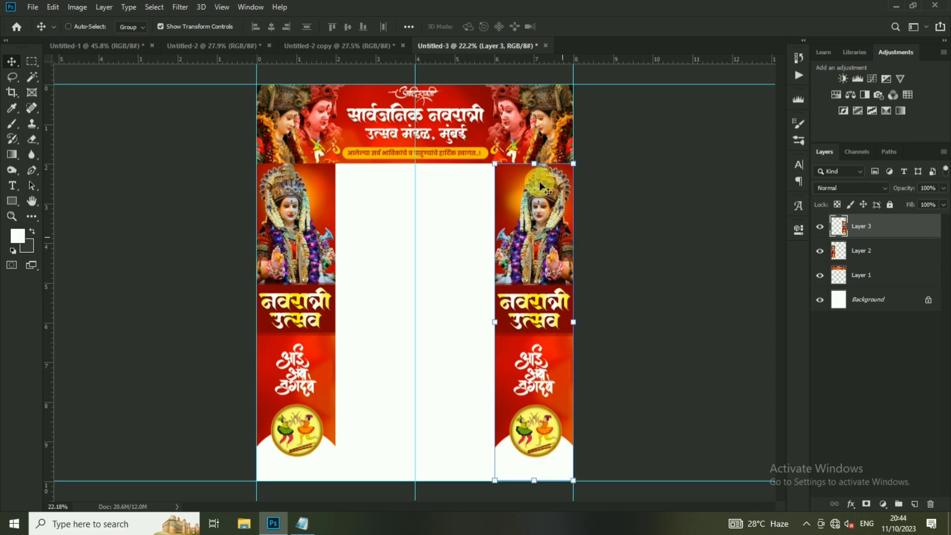
scroll(576, 163, "up", 3, "alt")
scroll(628, 206, "up", 2, "alt")
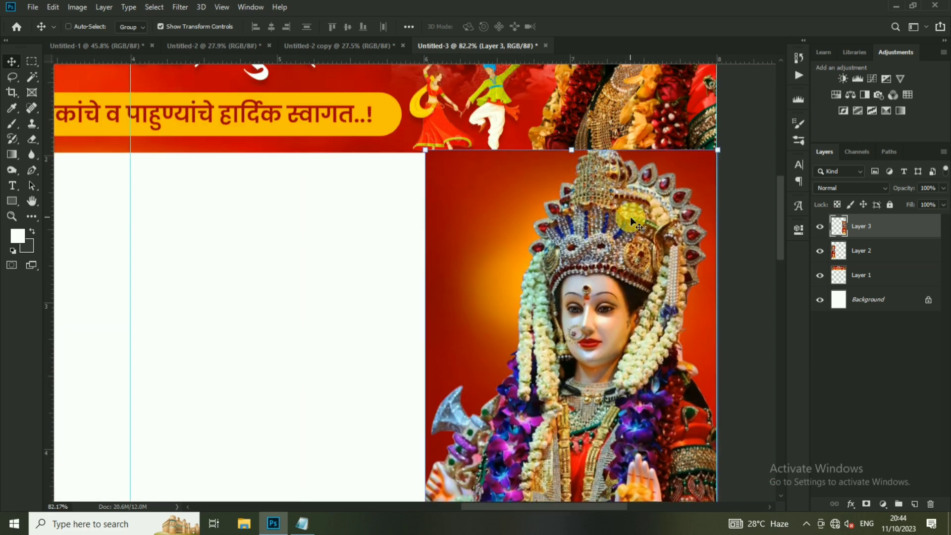
scroll(545, 203, "down", 2, "alt")
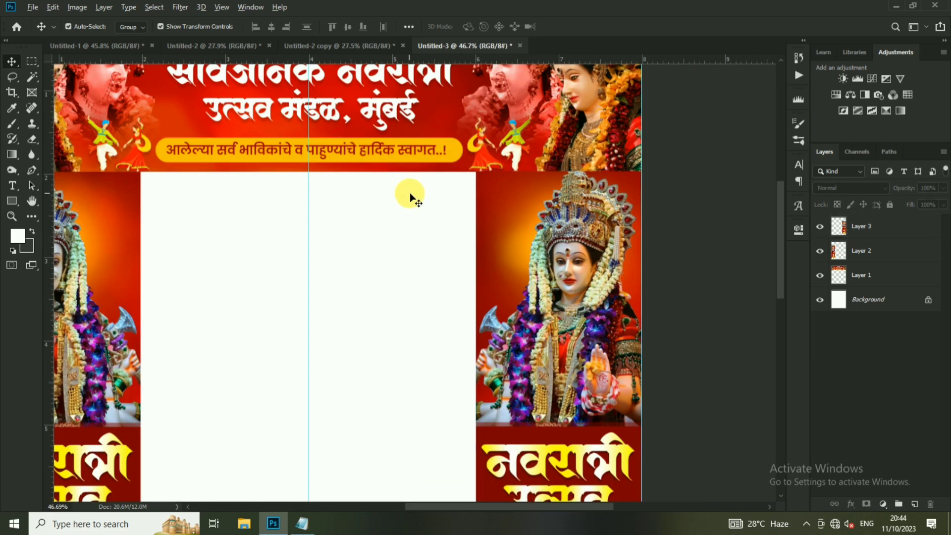
scroll(410, 188, "down", 2, "alt")
scroll(189, 195, "up", 3, "alt")
- Hide the guides and the white Background layer so the centre shows transparent
left_click(188, 204, "ctrl")
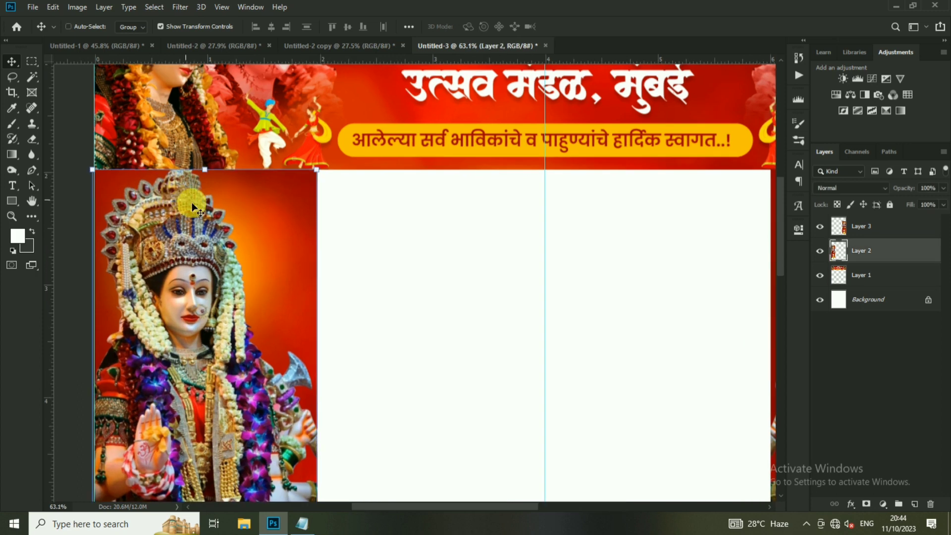
left_click(426, 248, "ctrl")
key("ctrl+0")
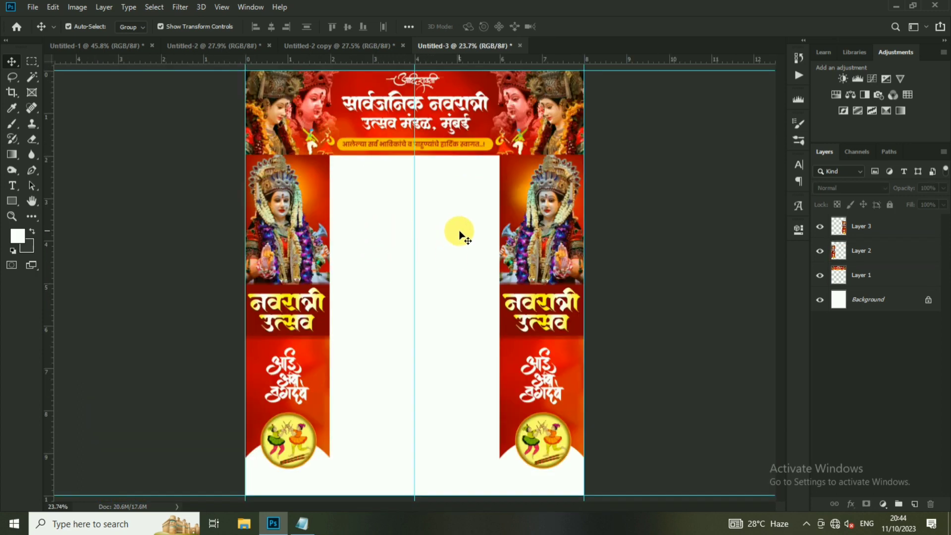
key("ctrl+semicolon")
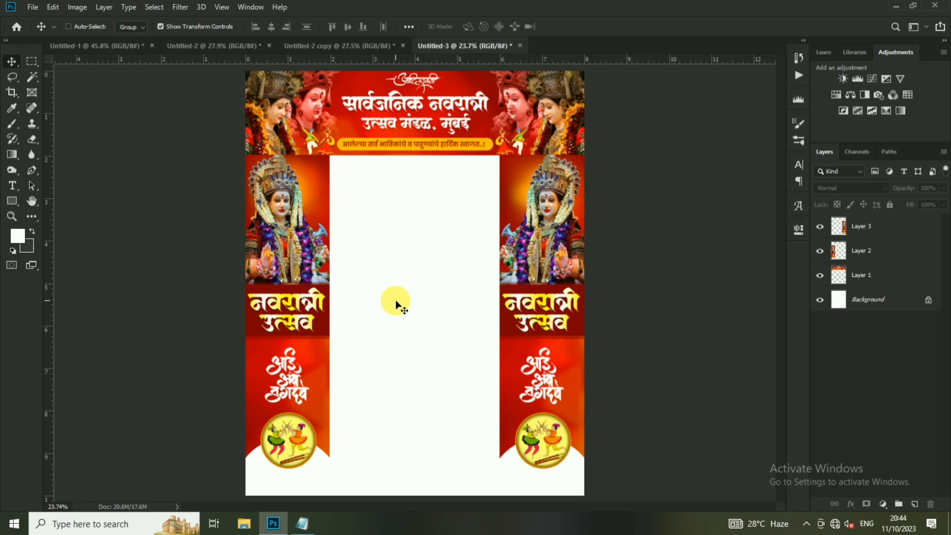
left_click(820, 299)
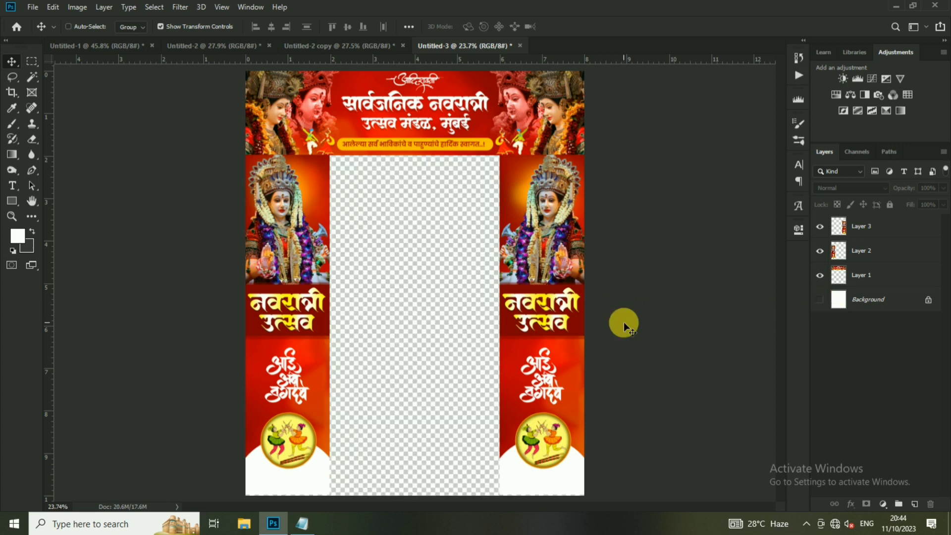